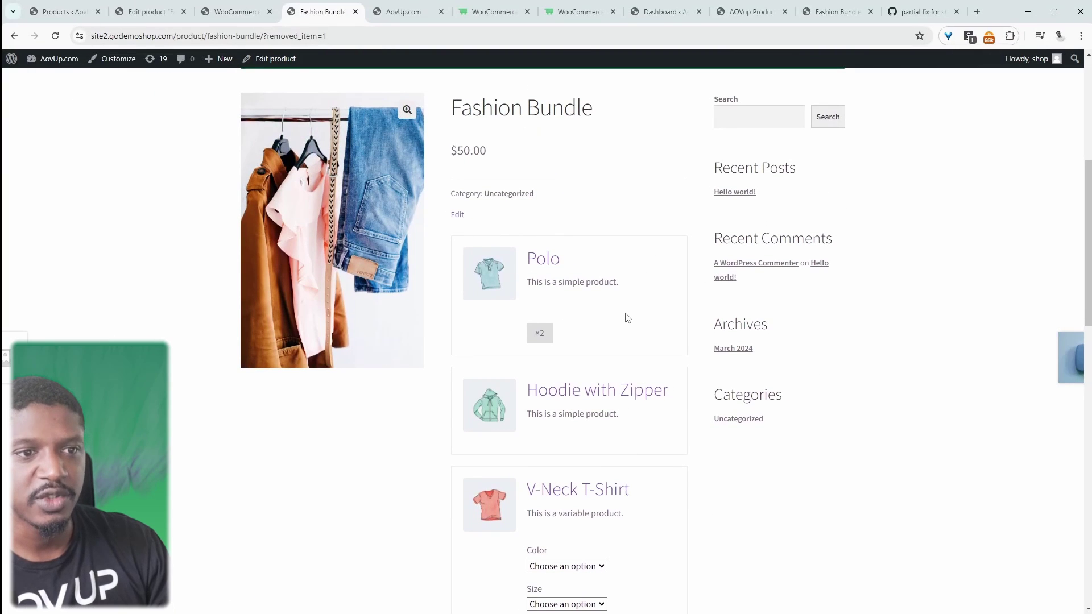
- Set the bundle's V-Neck T-Shirt to colour Green and size Medium
{"action": "scroll", "coordinate": [627, 317], "scroll_direction": "down", "scroll_amount": 4}
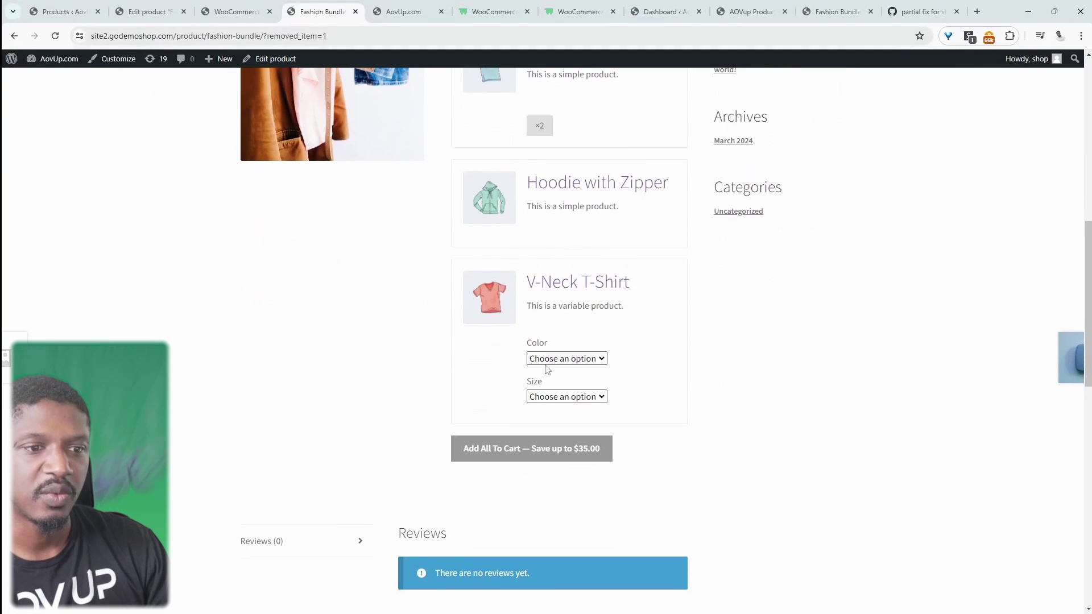
{"action": "scroll", "coordinate": [614, 306], "scroll_direction": "up", "scroll_amount": 6}
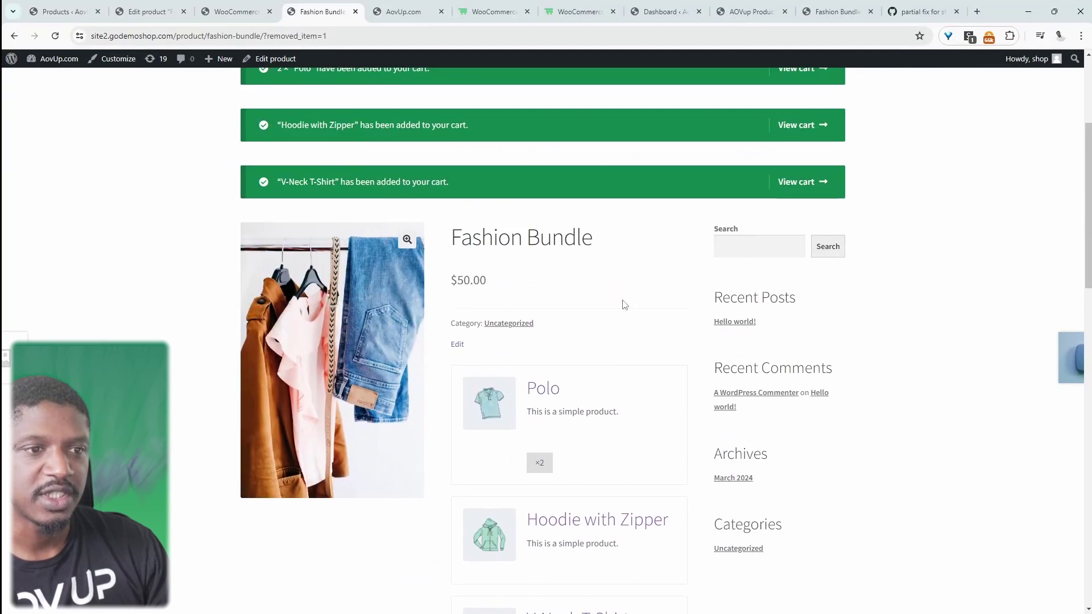
{"action": "scroll", "coordinate": [605, 346], "scroll_direction": "down", "scroll_amount": 2}
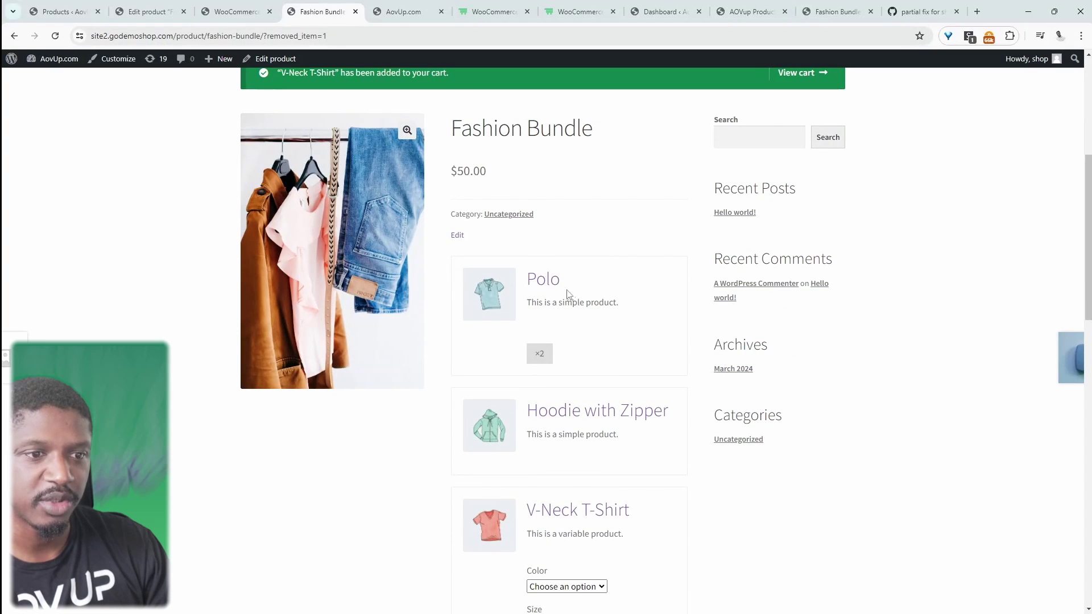
{"action": "scroll", "coordinate": [576, 295], "scroll_direction": "up", "scroll_amount": 1}
{"action": "scroll", "coordinate": [568, 378], "scroll_direction": "down", "scroll_amount": 1}
{"action": "scroll", "coordinate": [517, 364], "scroll_direction": "down", "scroll_amount": 5}
{"action": "left_click", "coordinate": [557, 328]}
{"action": "left_click", "coordinate": [556, 365]}
{"action": "left_click", "coordinate": [556, 367]}
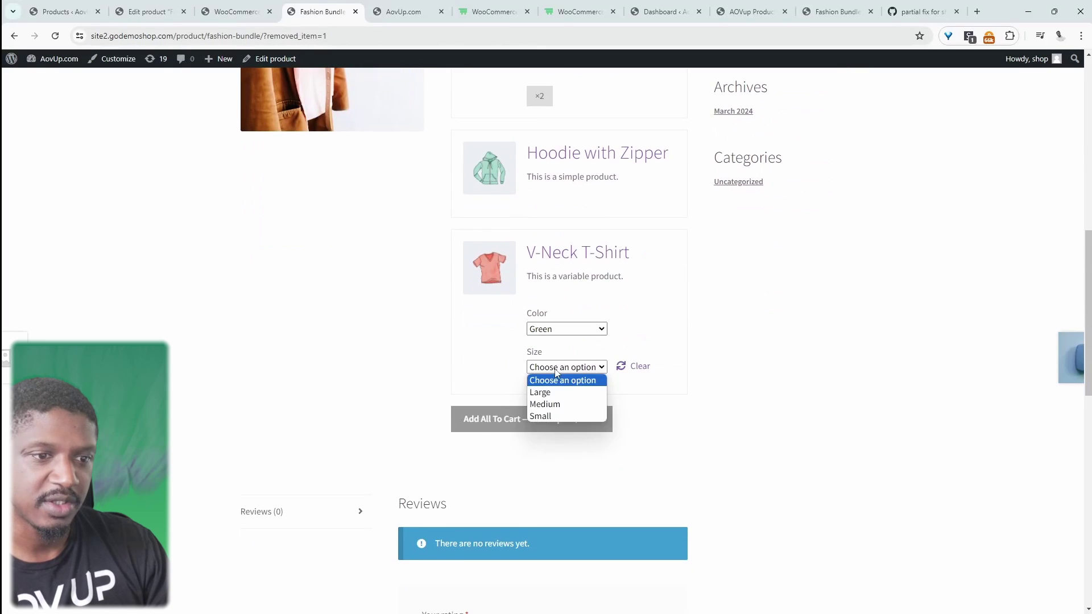
{"action": "left_click", "coordinate": [545, 404]}
- Add all the Fashion Bundle items to the cart, making 4 items at $100.00
{"action": "scroll", "coordinate": [530, 419], "scroll_direction": "down", "scroll_amount": 5}
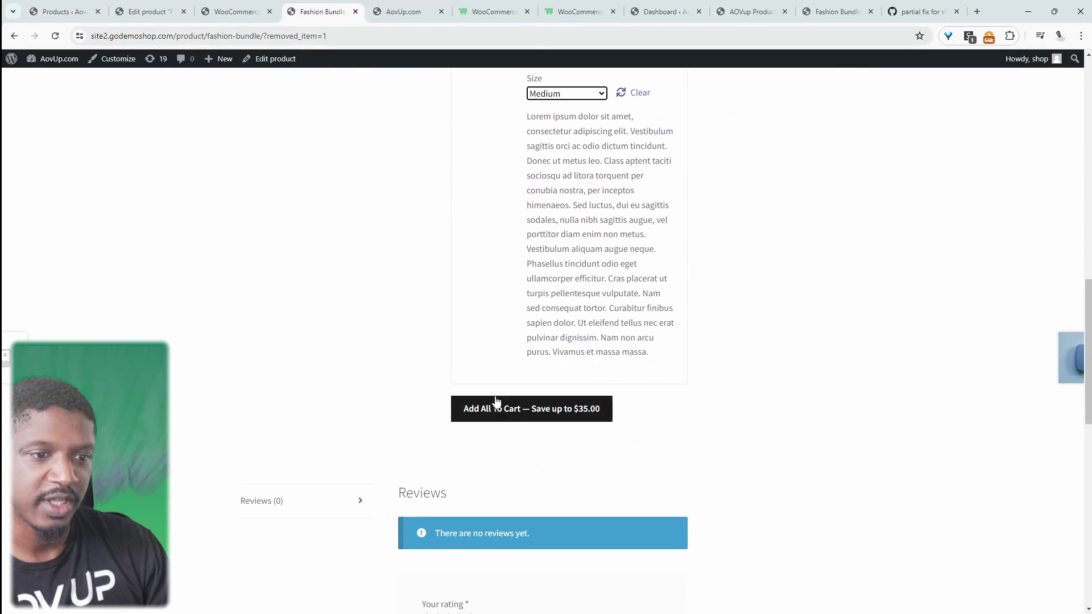
{"action": "left_click", "coordinate": [529, 407]}
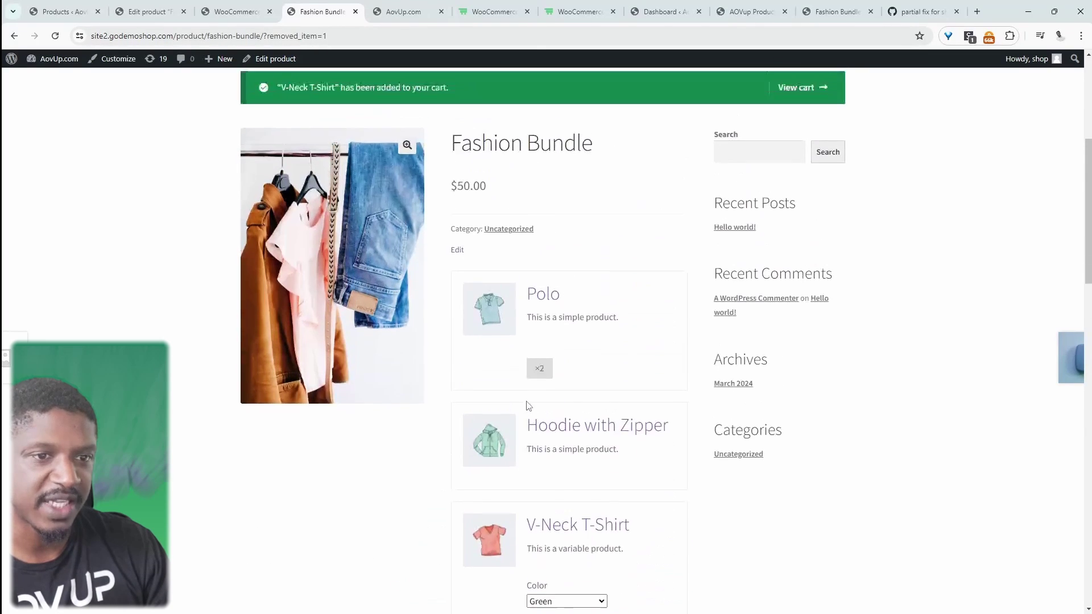
{"action": "scroll", "coordinate": [529, 407], "scroll_direction": "up", "scroll_amount": 4}
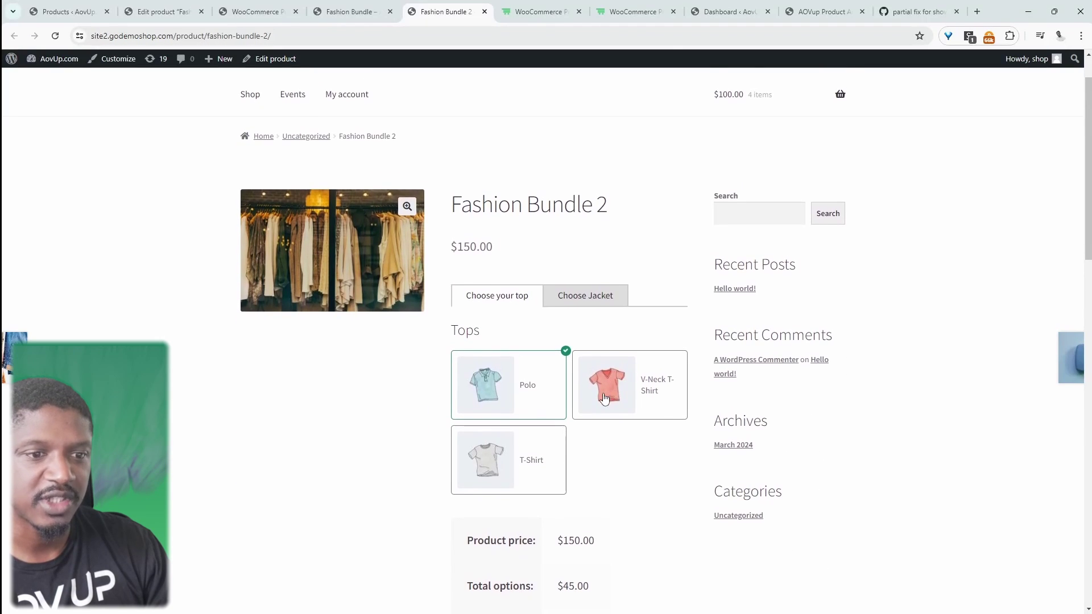
- Pick the T-Shirt as the top and the $42.00 Hoodie as the jacket, totalling $192.00
{"action": "scroll", "coordinate": [643, 398], "scroll_direction": "down", "scroll_amount": 1}
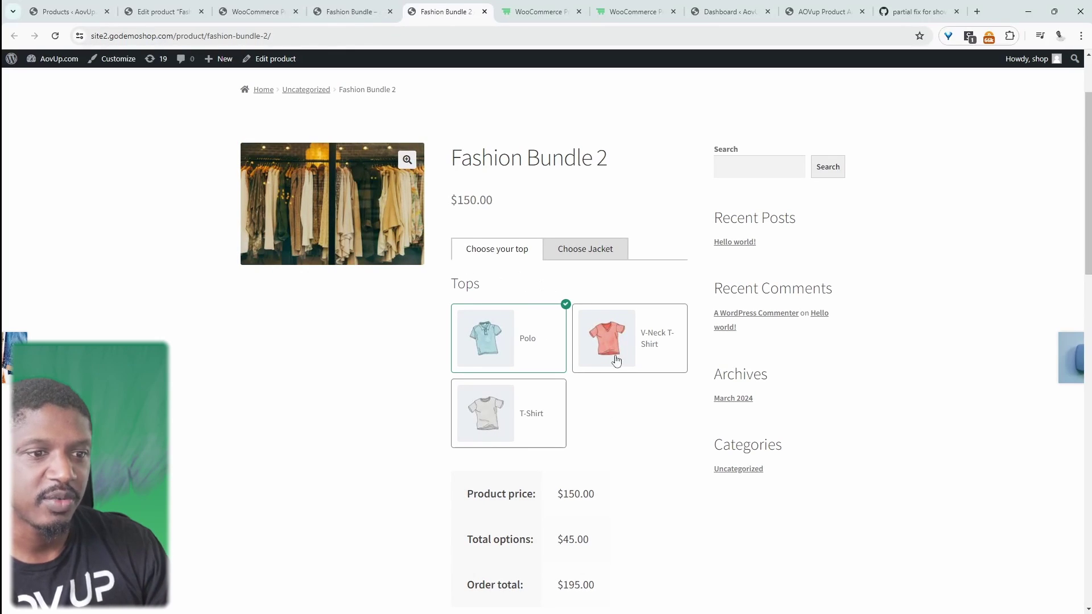
{"action": "left_click", "coordinate": [514, 426]}
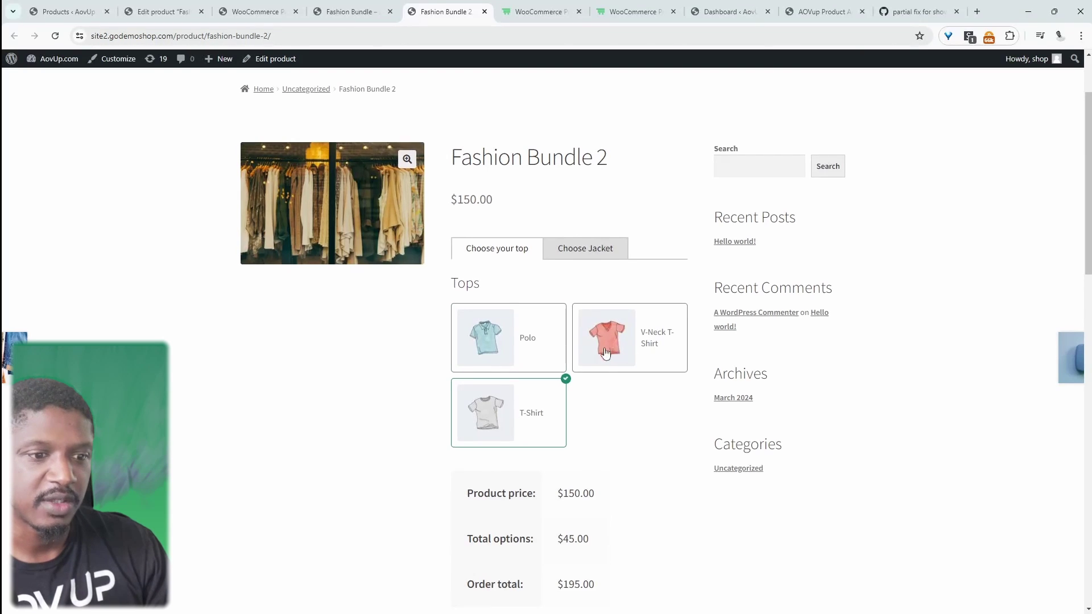
{"action": "scroll", "coordinate": [606, 355], "scroll_direction": "down", "scroll_amount": 2}
{"action": "left_click", "coordinate": [603, 165]}
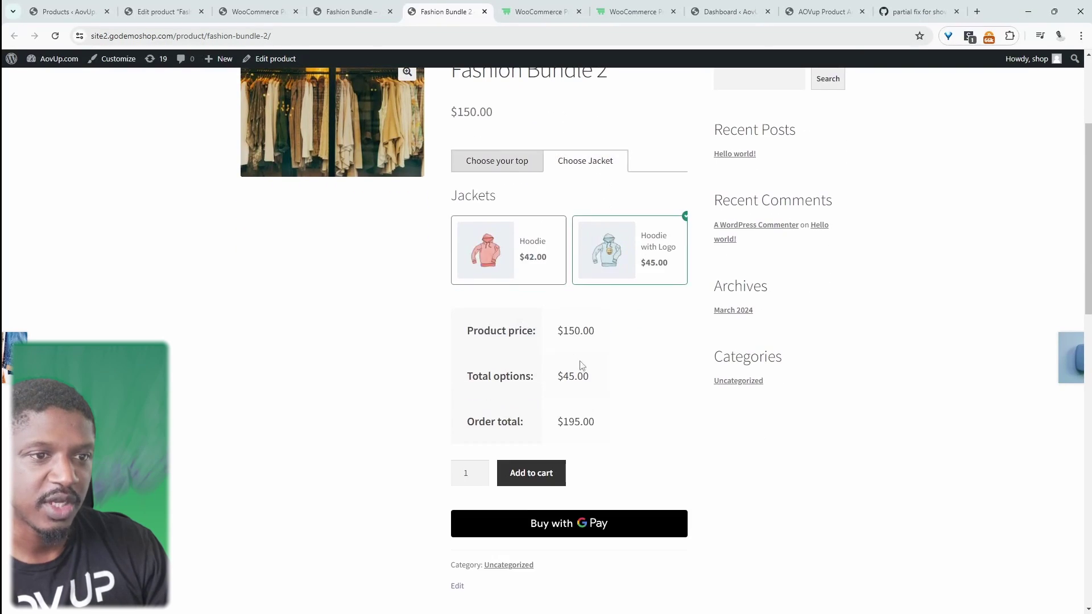
{"action": "left_click", "coordinate": [518, 256]}
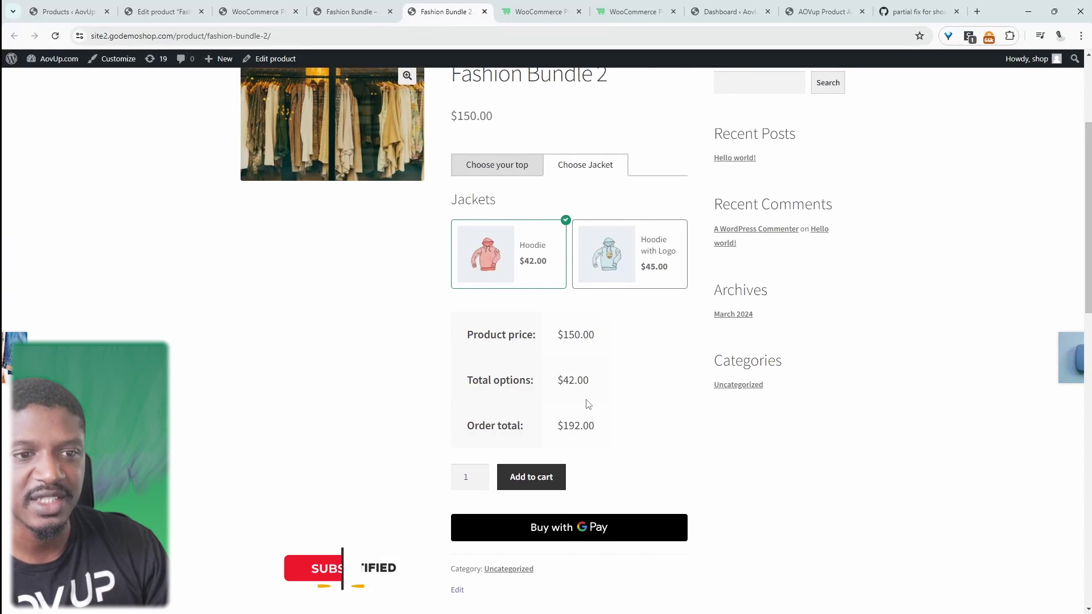
{"action": "scroll", "coordinate": [609, 319], "scroll_direction": "up", "scroll_amount": 3}
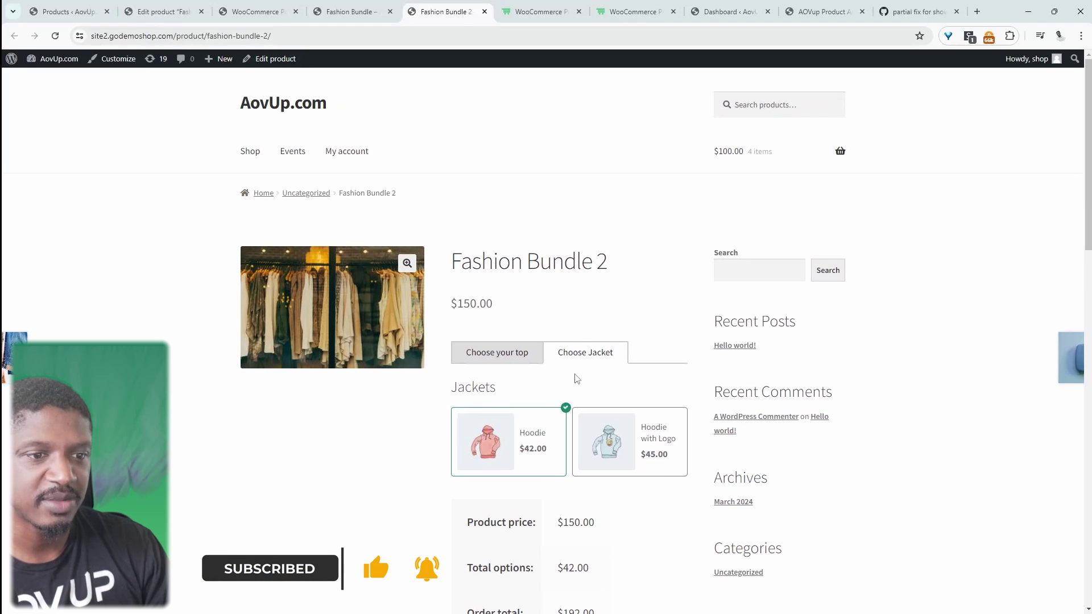
{"action": "scroll", "coordinate": [649, 409], "scroll_direction": "down", "scroll_amount": 1}
{"action": "scroll", "coordinate": [651, 413], "scroll_direction": "down", "scroll_amount": 1}
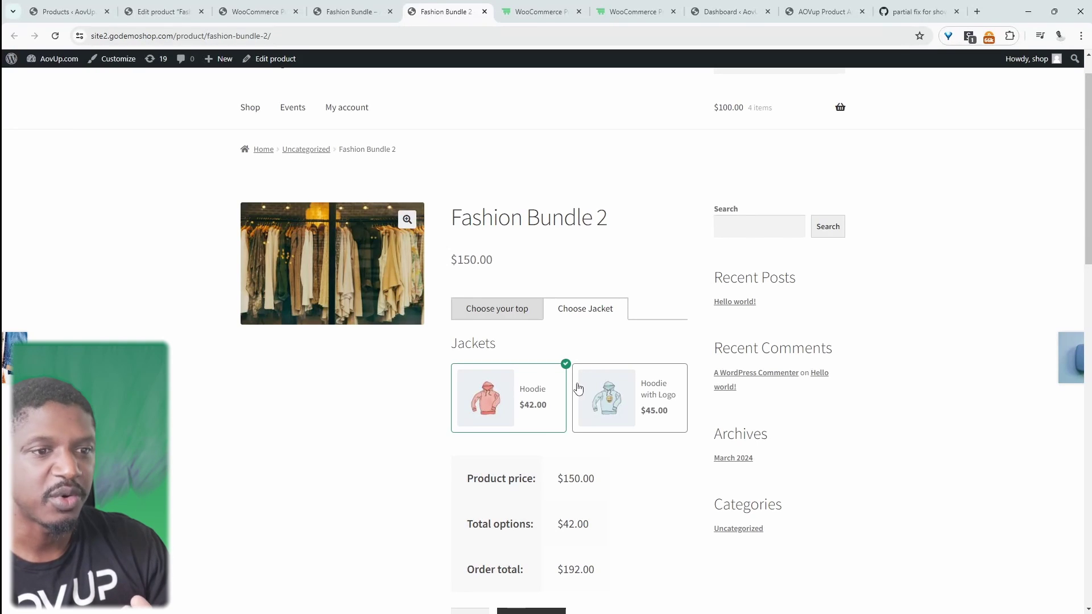
- Go from the Product Bundles plugin page to the Product Add-ons plugin page
{"action": "left_click", "coordinate": [537, 12]}
{"action": "left_click", "coordinate": [290, 246]}
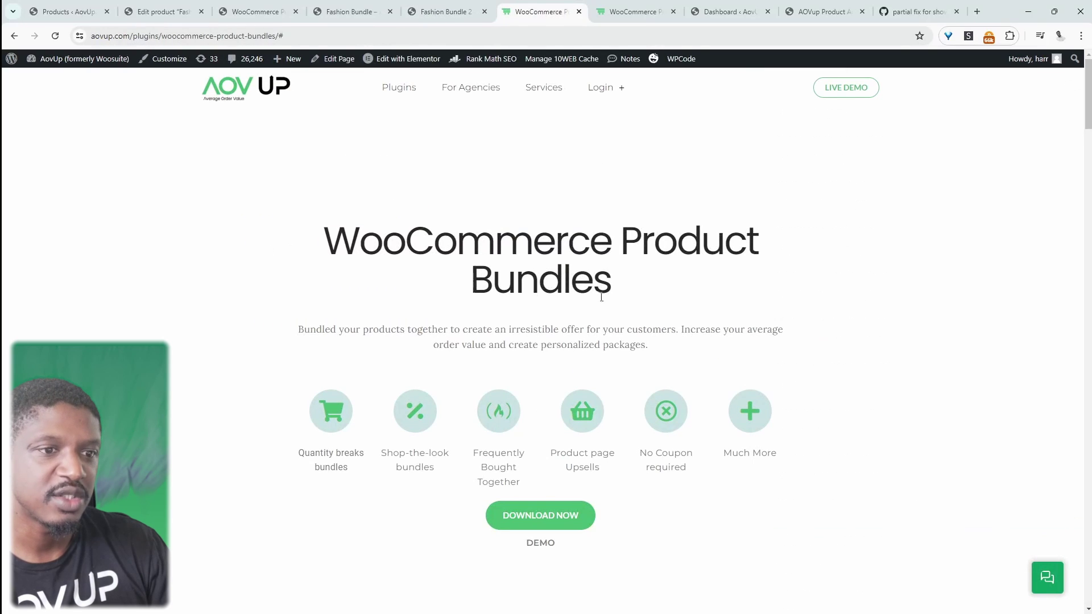
{"action": "left_click_drag", "start_coordinate": [606, 274], "coordinate": [471, 260]}
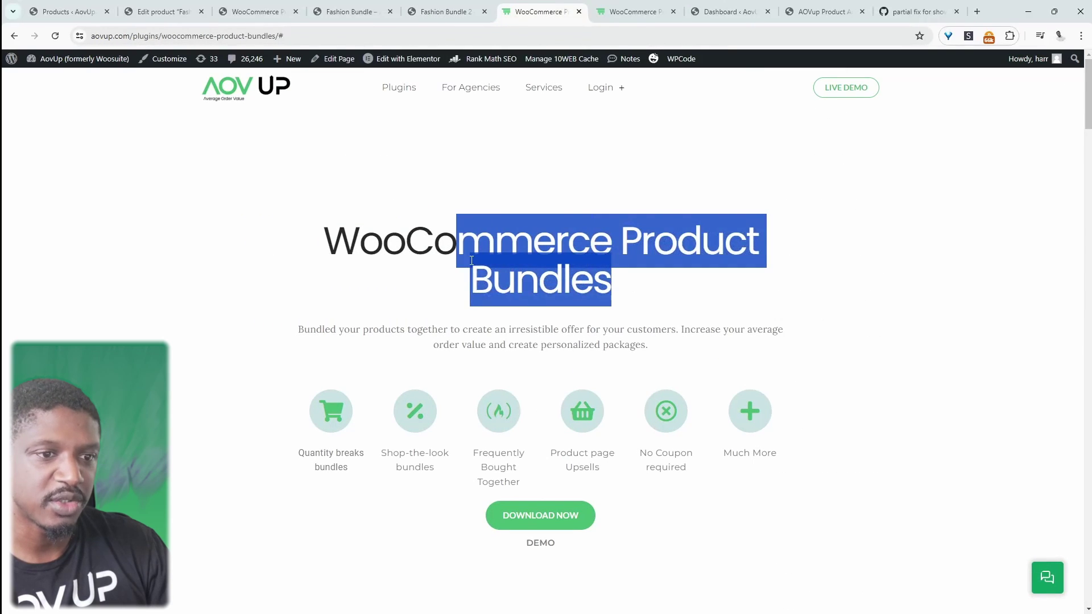
{"action": "left_click", "coordinate": [632, 12]}
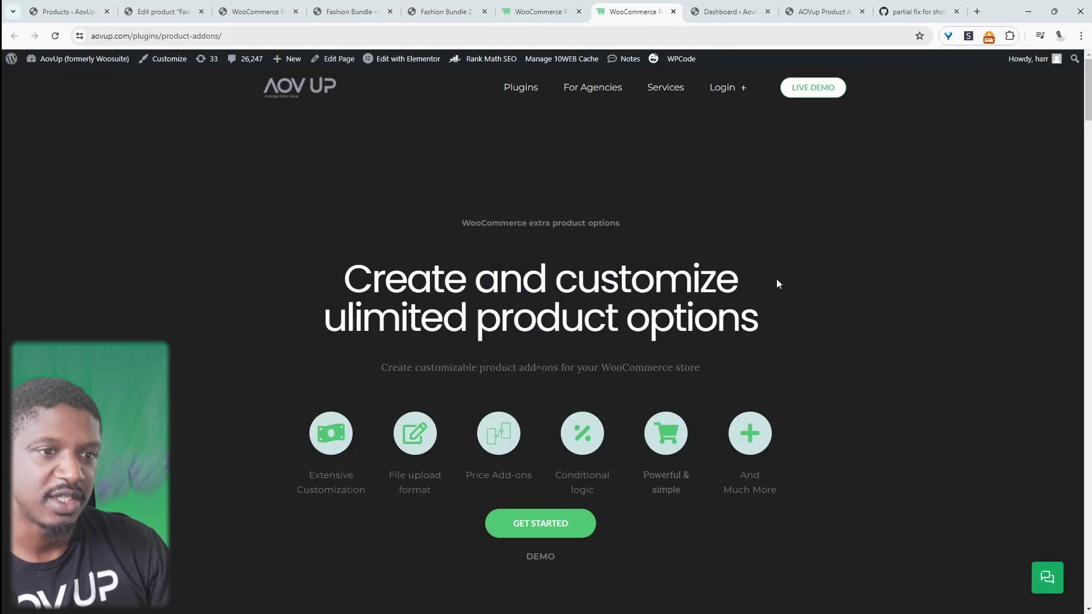
{"action": "left_click_drag", "start_coordinate": [778, 283], "coordinate": [672, 271]}
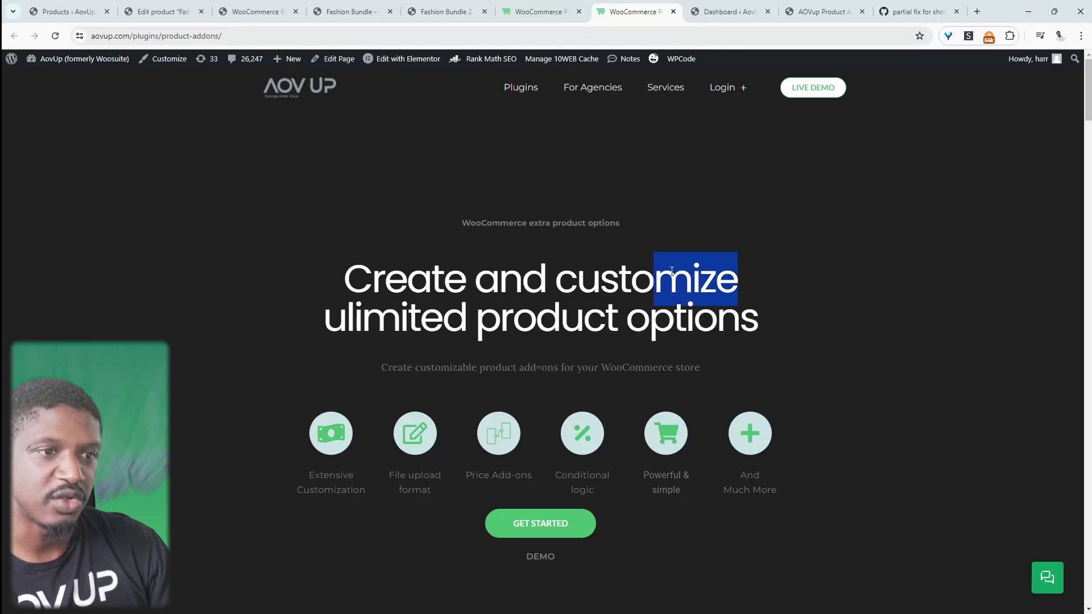
{"action": "left_click", "coordinate": [851, 245]}
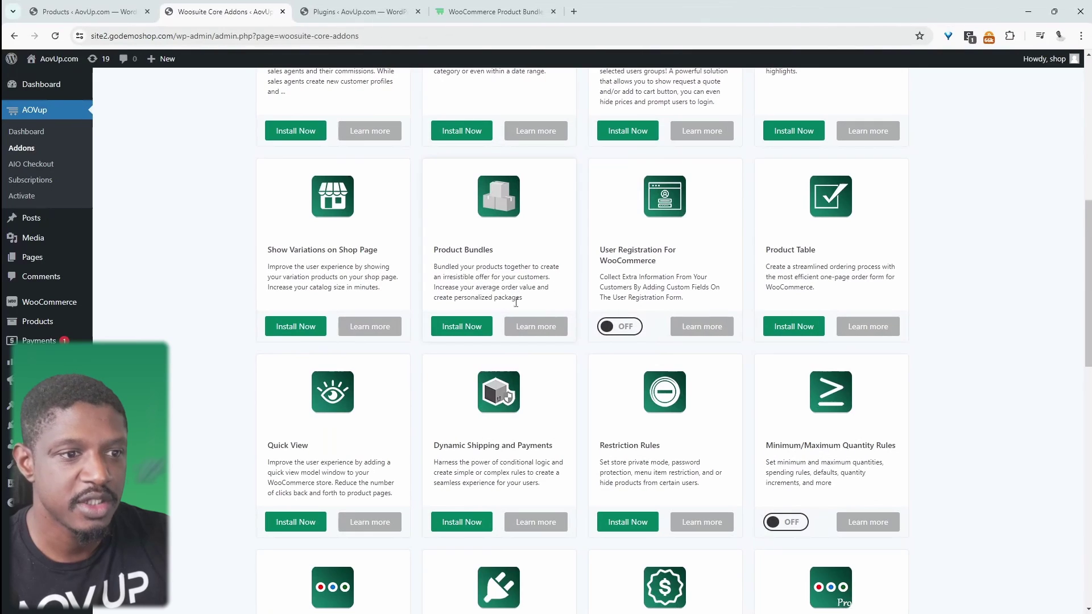
- Install the Product Bundles addon so its toggle shows ON, then return to All Products
{"action": "left_click_drag", "start_coordinate": [491, 250], "coordinate": [446, 250]}
{"action": "left_click", "coordinate": [461, 326]}
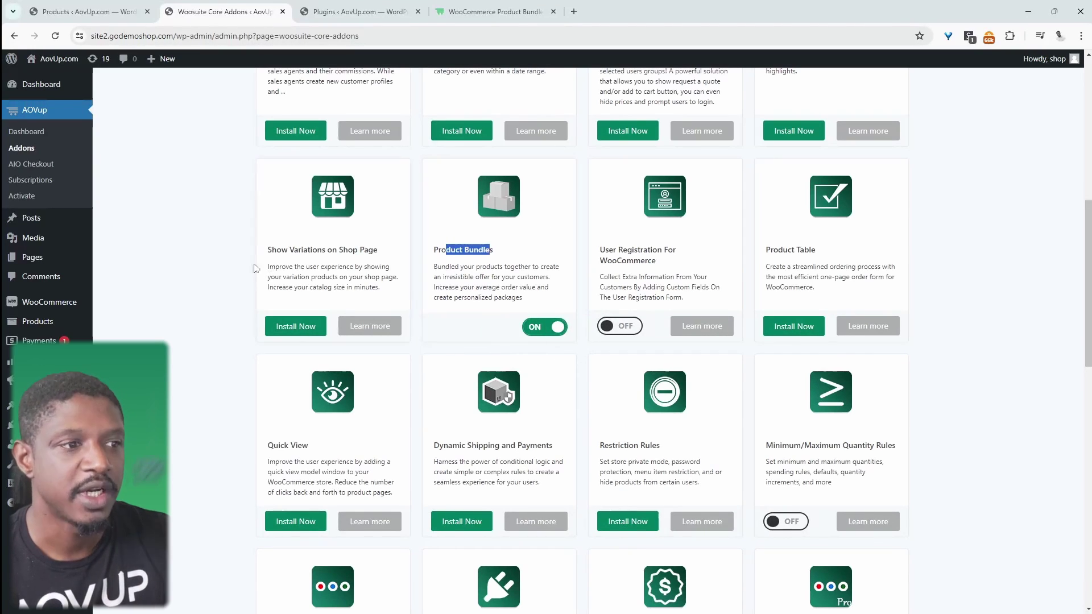
{"action": "scroll", "coordinate": [192, 311], "scroll_direction": "up", "scroll_amount": 5}
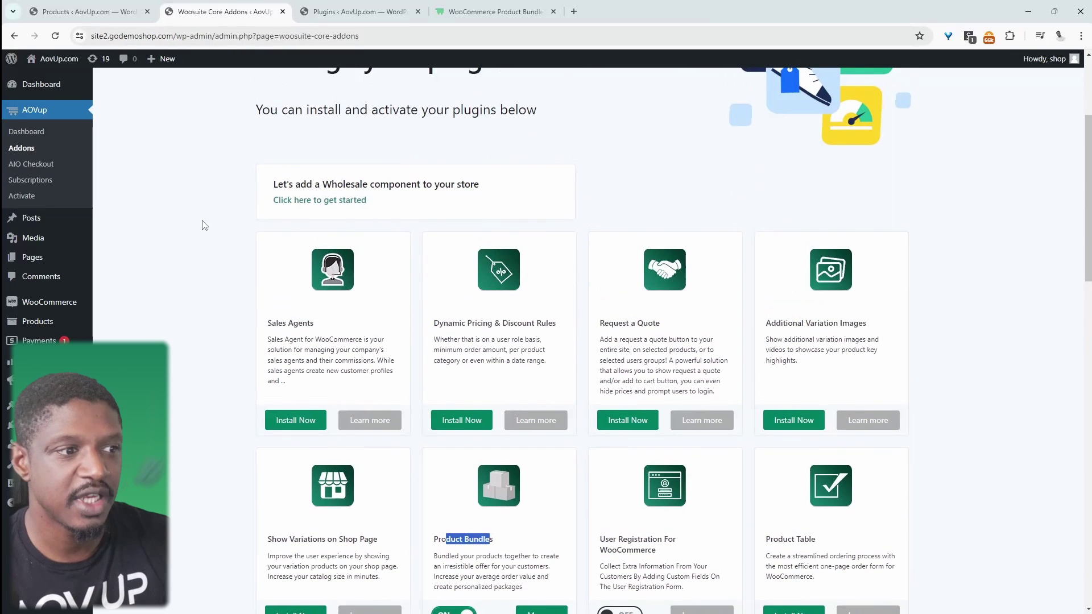
{"action": "key", "text": "ctrl+shift+Tab"}
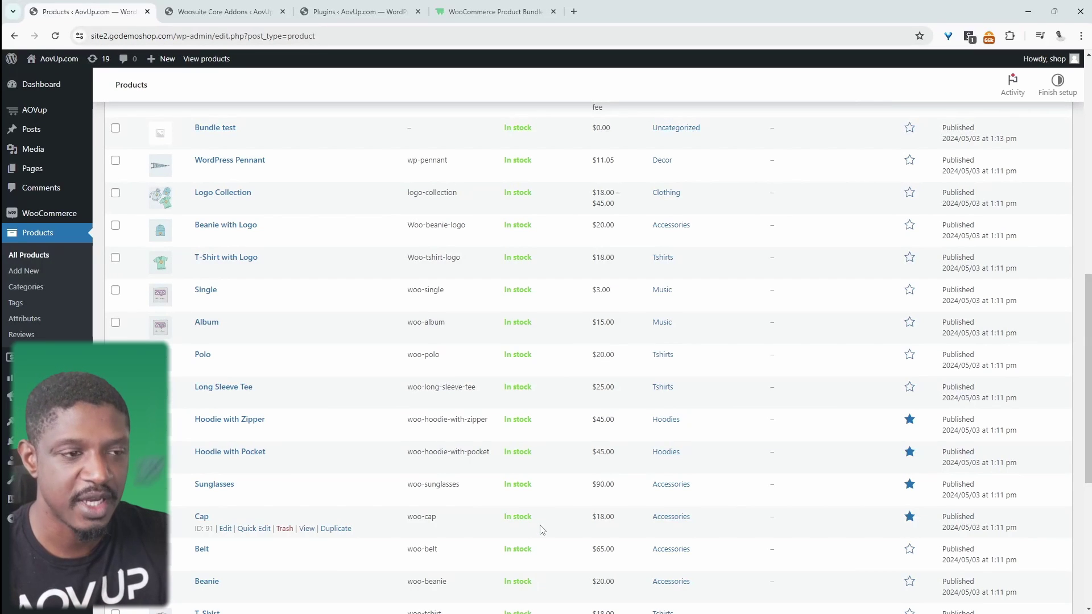
- Open Add New product in a separate tab and browse the All Products catalogue
{"action": "scroll", "coordinate": [321, 327], "scroll_direction": "up", "scroll_amount": 10}
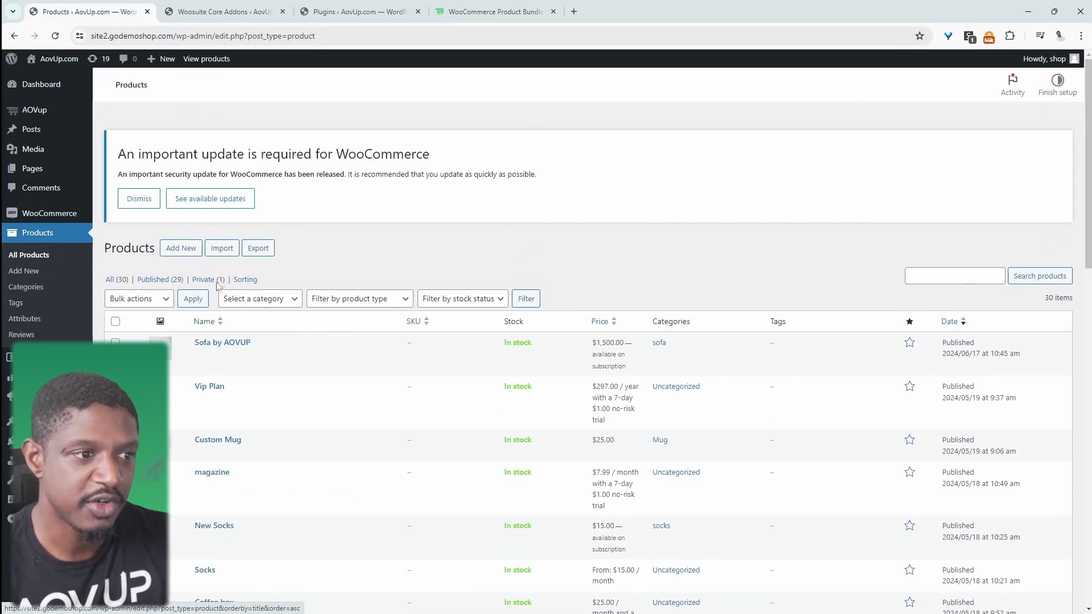
{"action": "left_click", "coordinate": [180, 248], "text": "ctrl"}
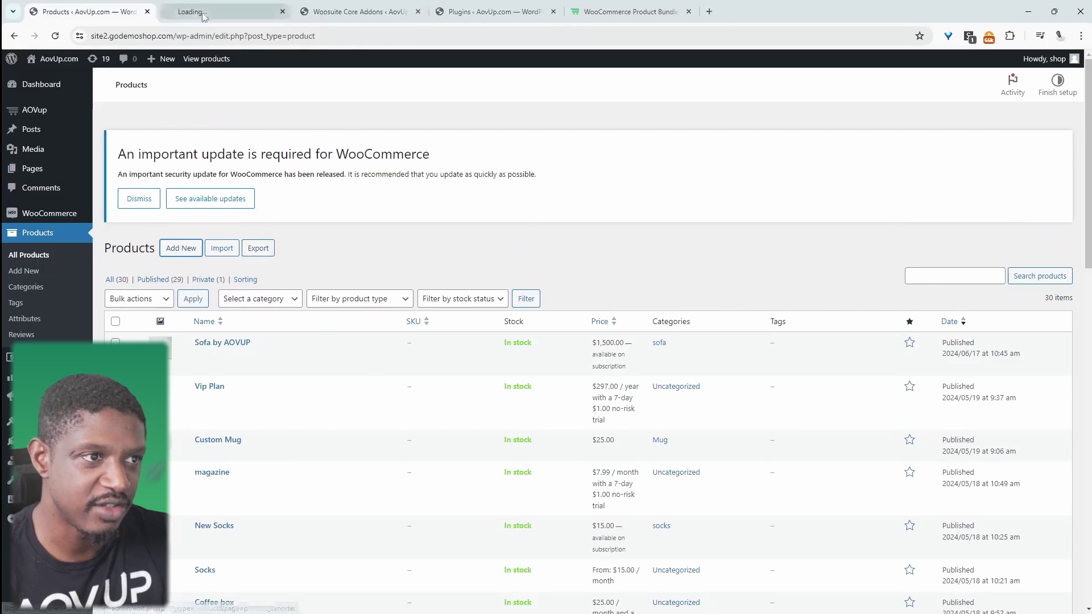
{"action": "scroll", "coordinate": [603, 244], "scroll_direction": "down", "scroll_amount": 5}
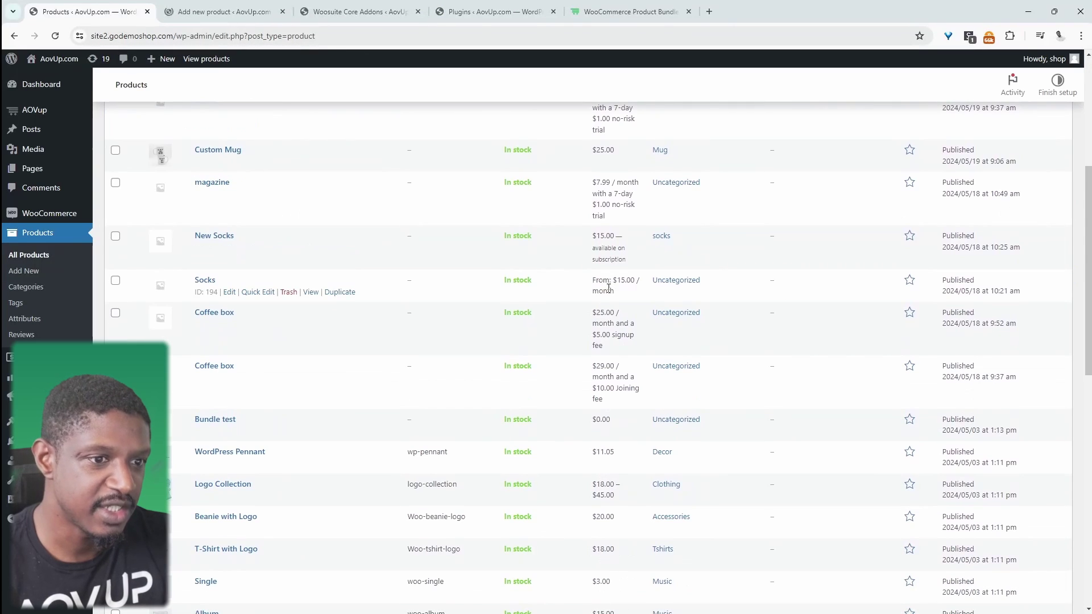
{"action": "scroll", "coordinate": [569, 355], "scroll_direction": "down", "scroll_amount": 3}
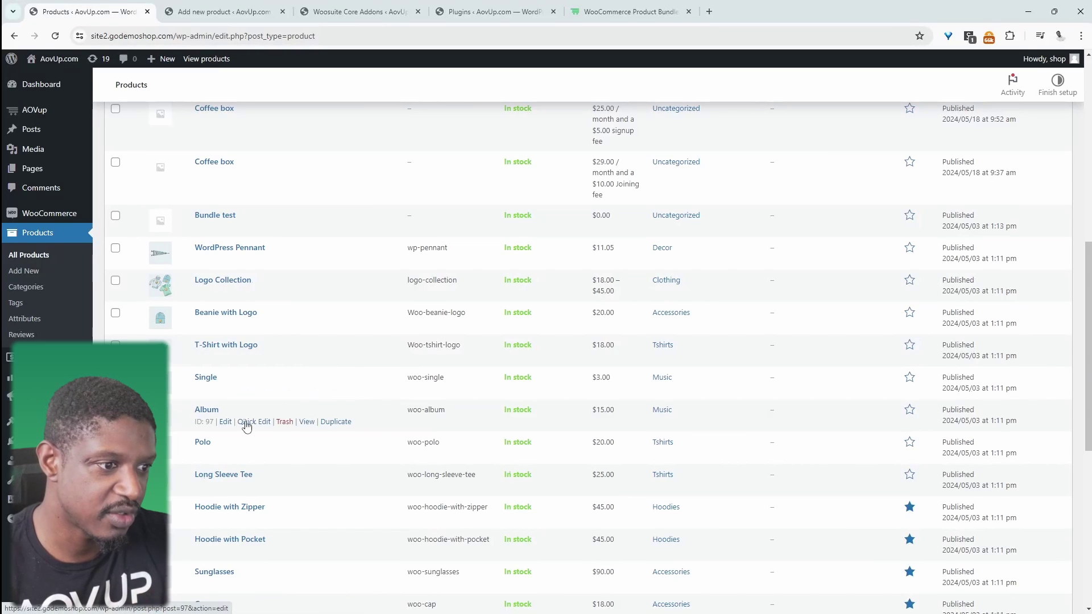
{"action": "scroll", "coordinate": [199, 424], "scroll_direction": "down", "scroll_amount": 1}
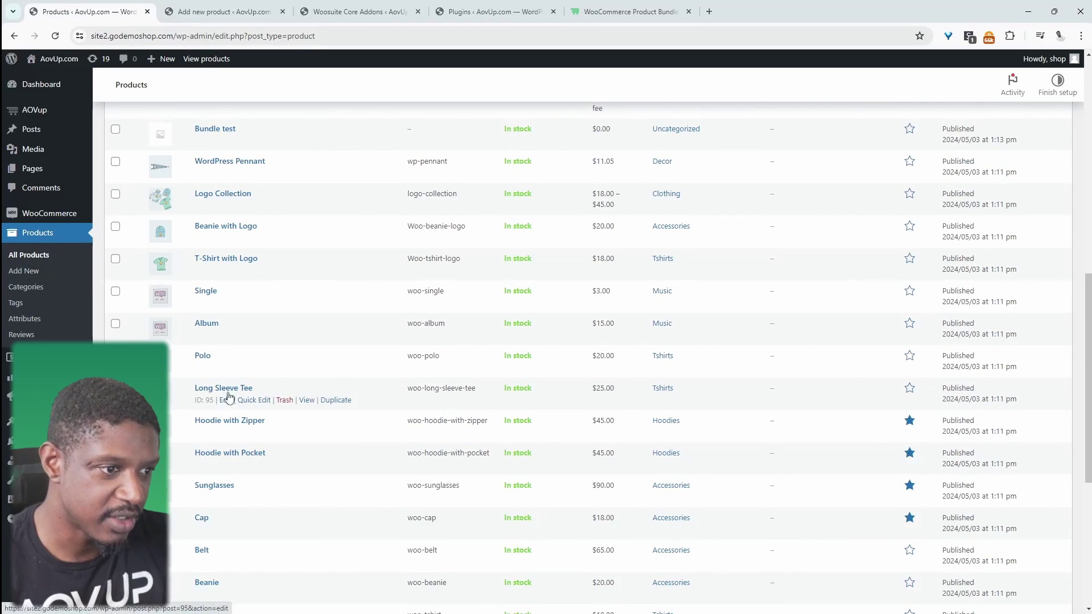
{"action": "scroll", "coordinate": [281, 462], "scroll_direction": "down", "scroll_amount": 3}
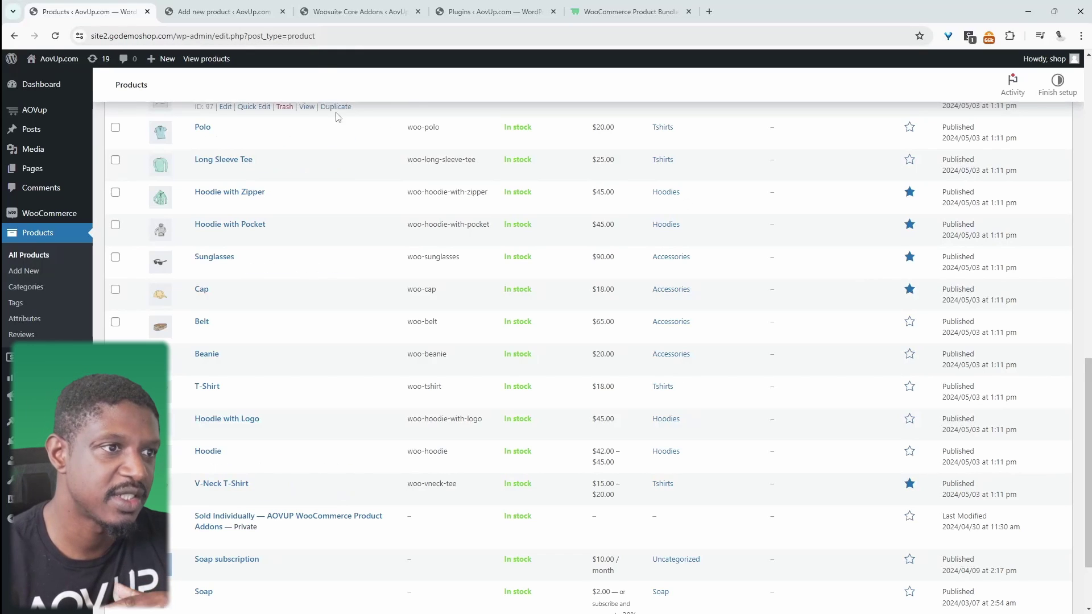
- Name the new product 'Fashion Bundle' and give it a clothing image
{"action": "left_click", "coordinate": [250, 11]}
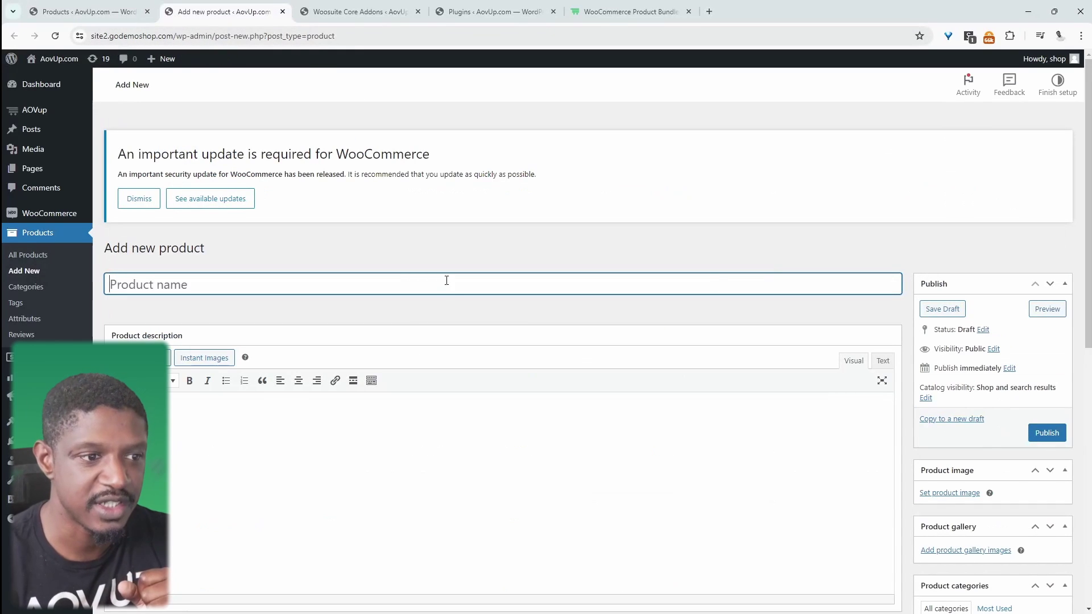
{"action": "type", "text": "Fashion Bundle"}
{"action": "left_click", "coordinate": [967, 488]}
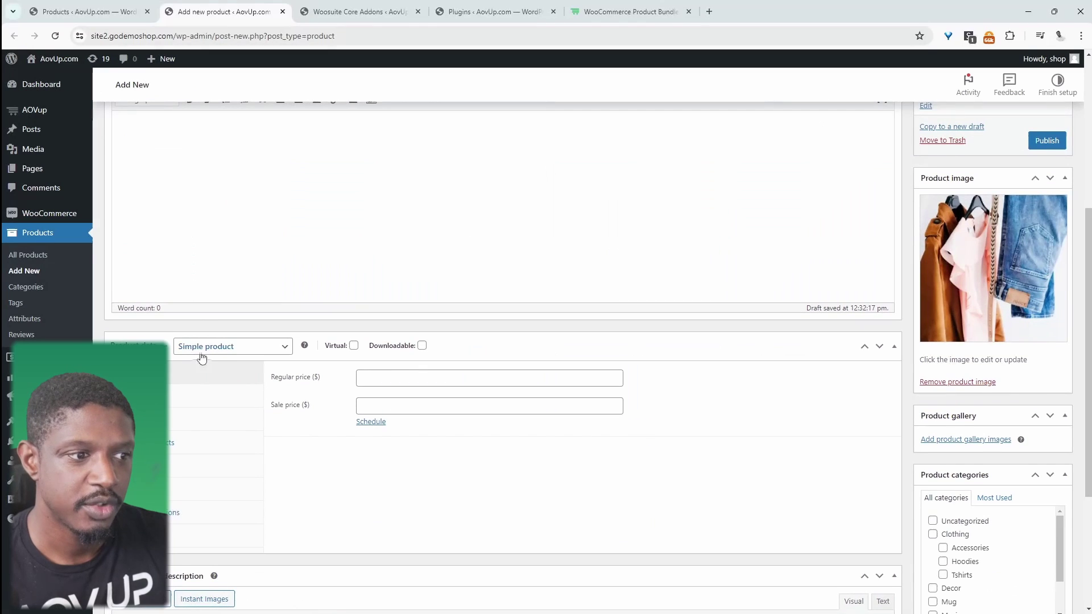
- Set the product type to Bundled Product
{"action": "left_click", "coordinate": [219, 348]}
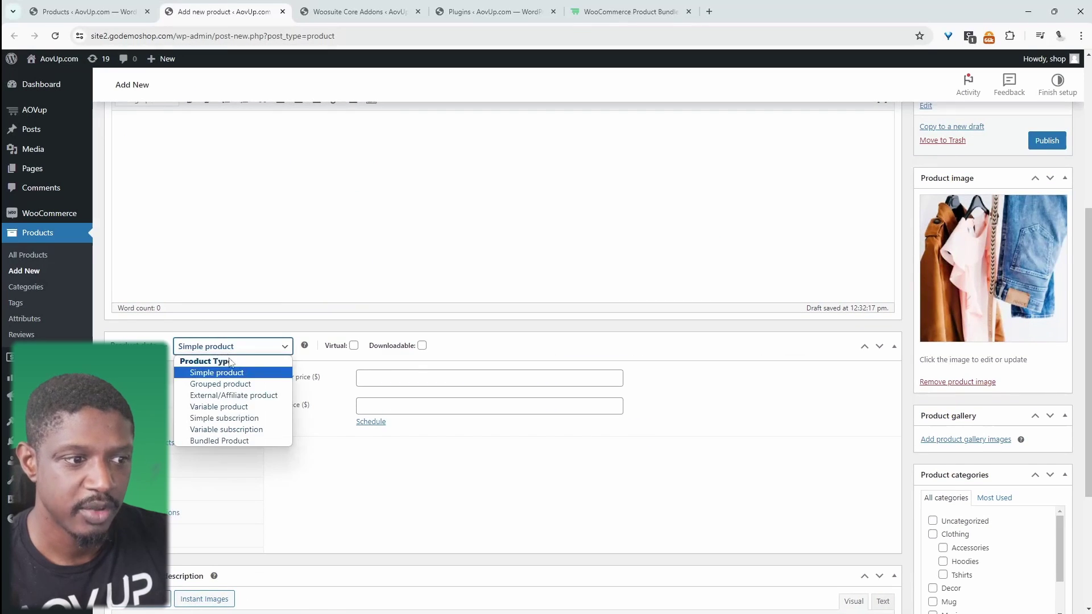
{"action": "left_click", "coordinate": [207, 442]}
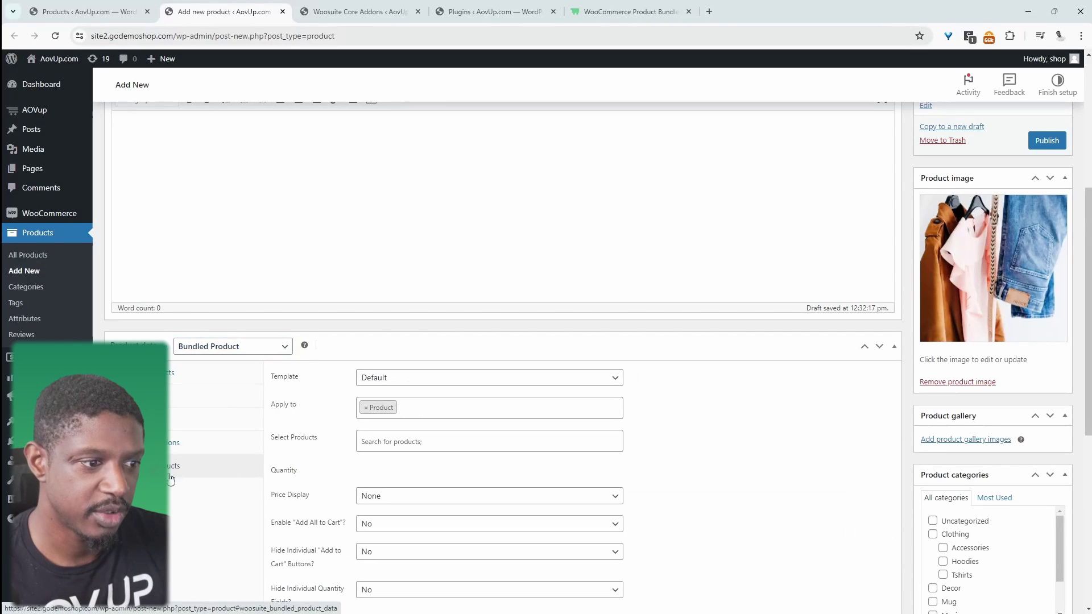
{"action": "scroll", "coordinate": [443, 443], "scroll_direction": "down", "scroll_amount": 1}
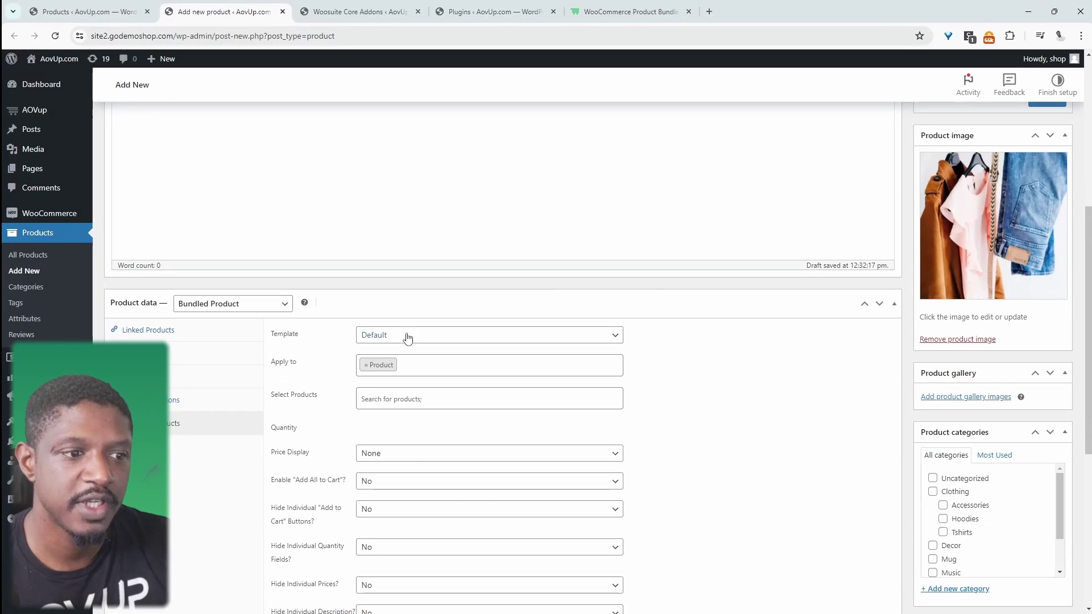
{"action": "left_click", "coordinate": [372, 340]}
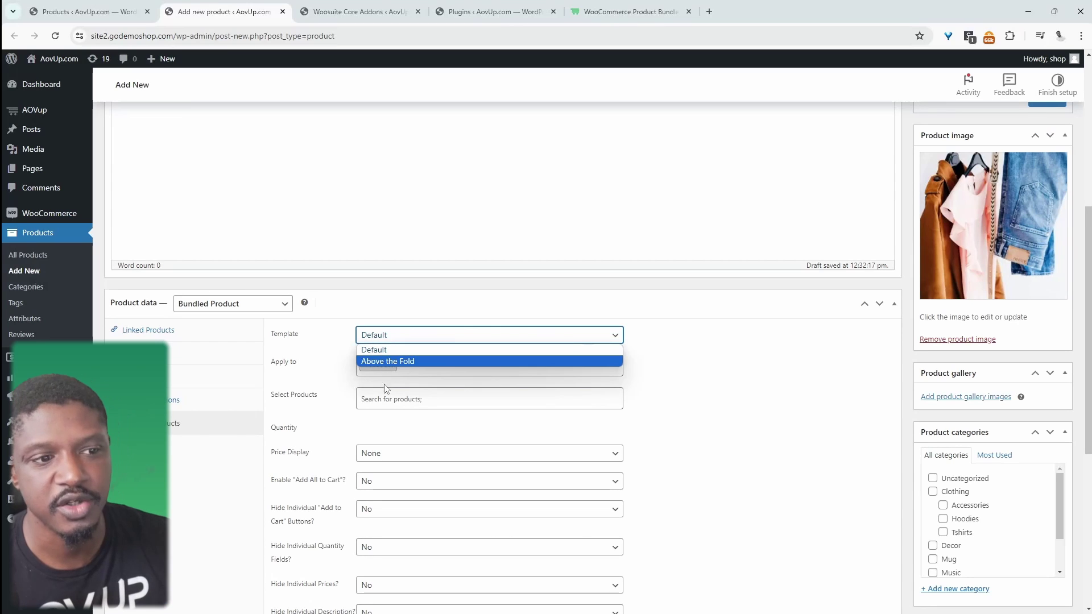
{"action": "left_click", "coordinate": [291, 363]}
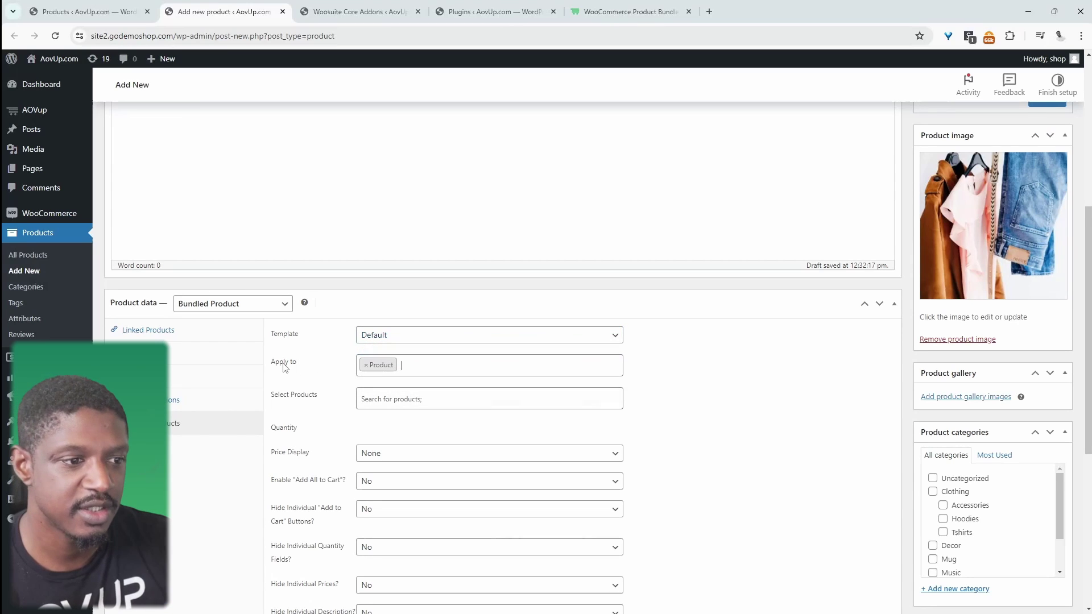
{"action": "left_click", "coordinate": [363, 369]}
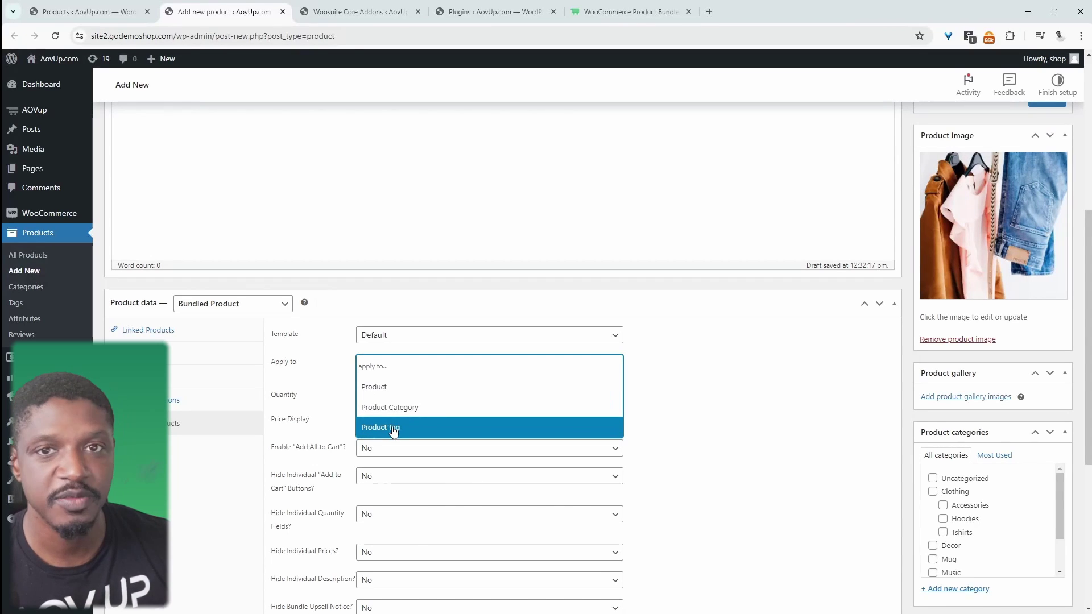
{"action": "left_click", "coordinate": [404, 388]}
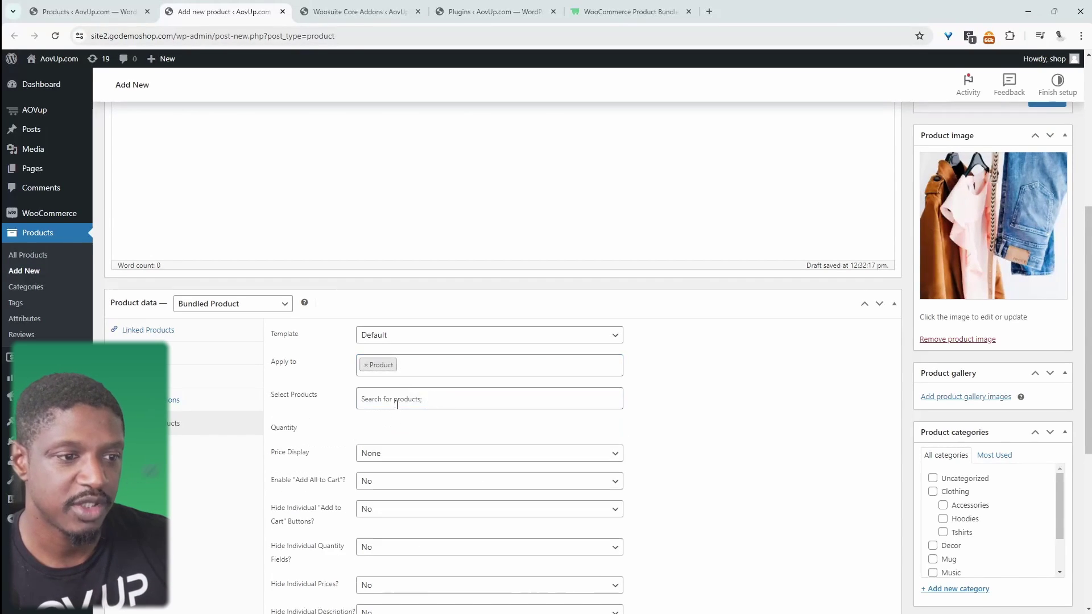
- Search 'v-nec' and add V-Neck T-Shirt to the bundle at quantity 1
{"action": "left_click", "coordinate": [405, 398]}
{"action": "type", "text": "v"}
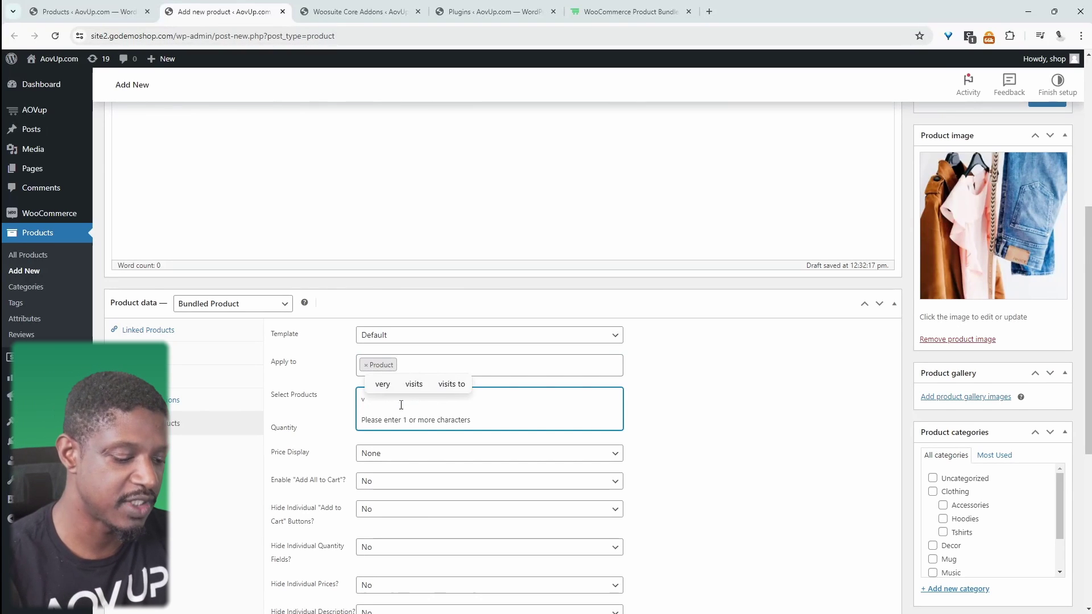
{"action": "type", "text": "-nec"}
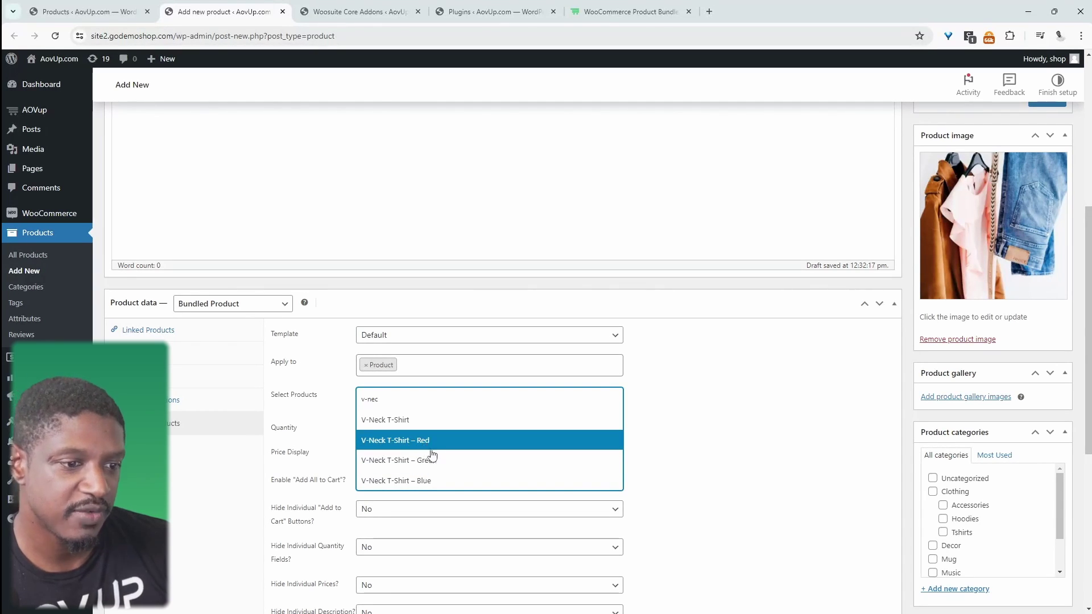
{"action": "left_click", "coordinate": [403, 422]}
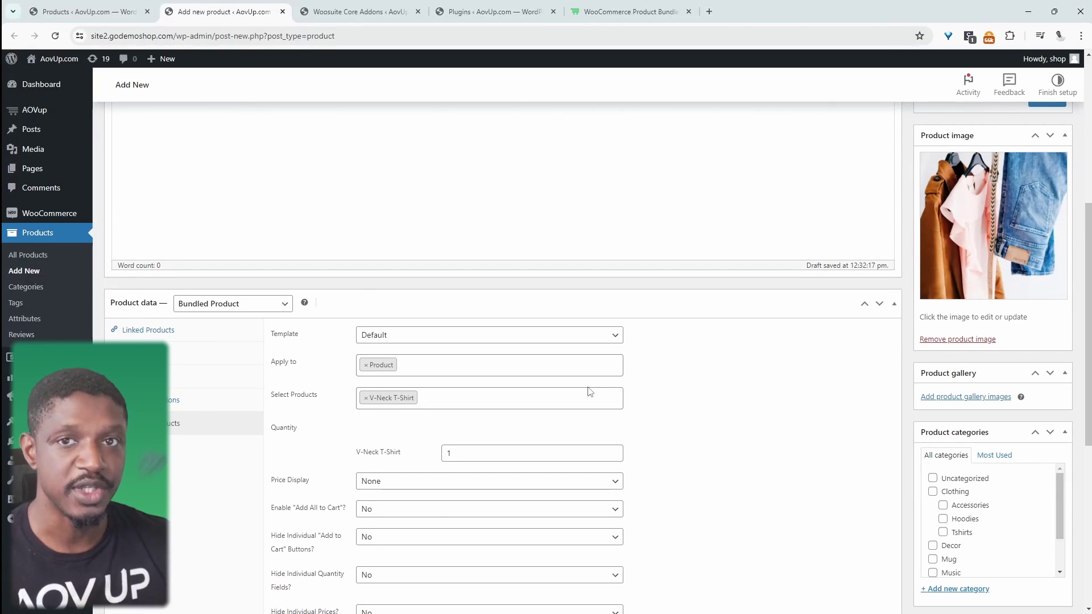
{"action": "left_click", "coordinate": [468, 401]}
- Add Hoodie with Zipper ('ho') and Polo ('pol') to the bundled products
{"action": "type", "text": "hood"}
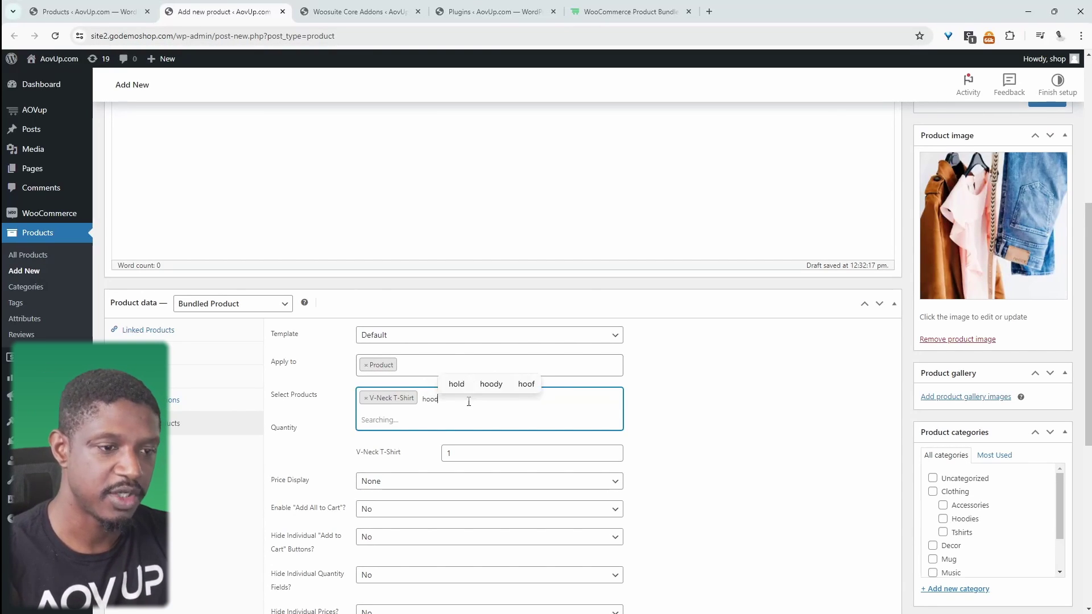
{"action": "left_click", "coordinate": [529, 400]}
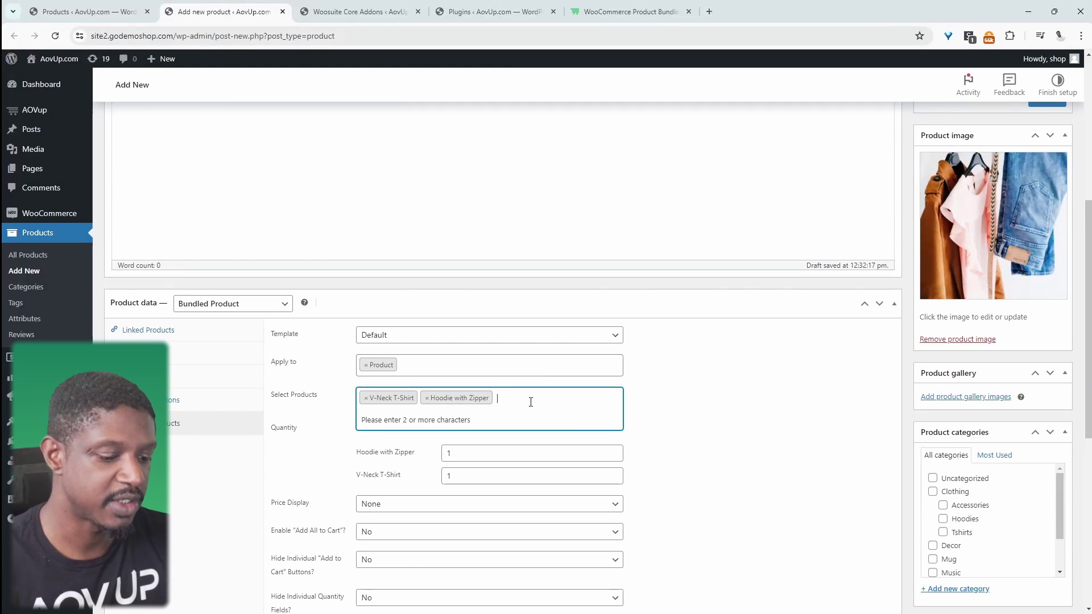
{"action": "type", "text": "polo"}
{"action": "key", "text": "Return"}
- Raise the Polo's bundle quantity to 2
{"action": "scroll", "coordinate": [357, 322], "scroll_direction": "down", "scroll_amount": 1}
{"action": "scroll", "coordinate": [346, 390], "scroll_direction": "down", "scroll_amount": 1}
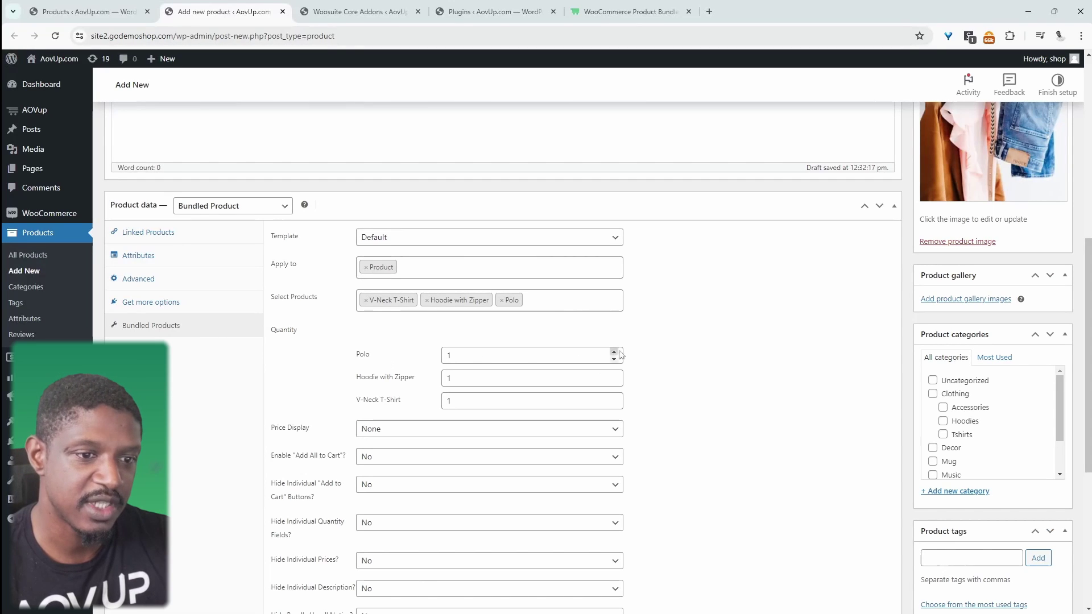
{"action": "left_click", "coordinate": [615, 353]}
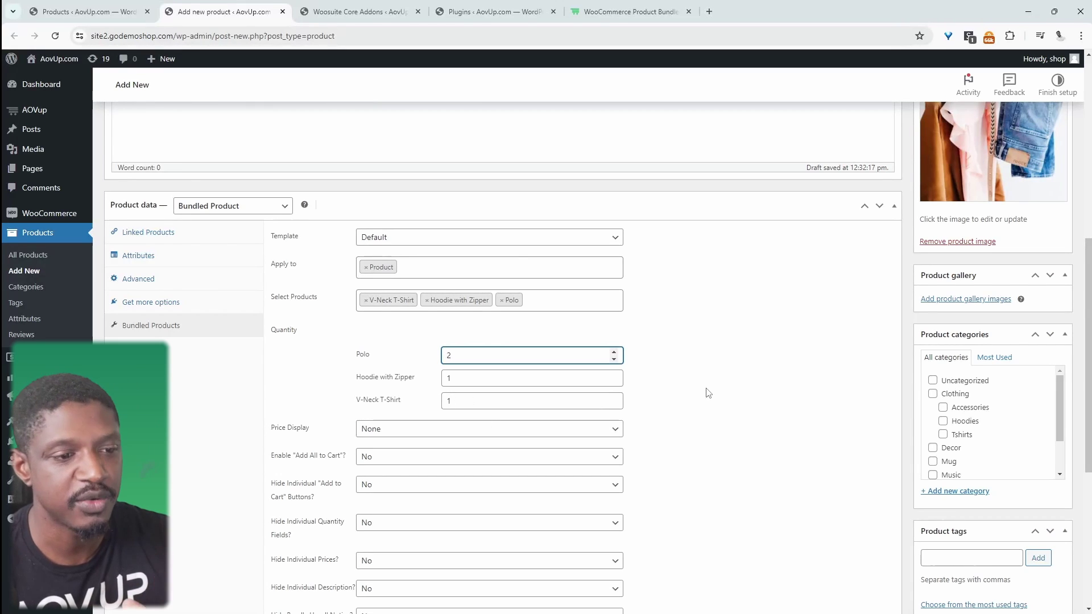
{"action": "scroll", "coordinate": [708, 393], "scroll_direction": "down", "scroll_amount": 3}
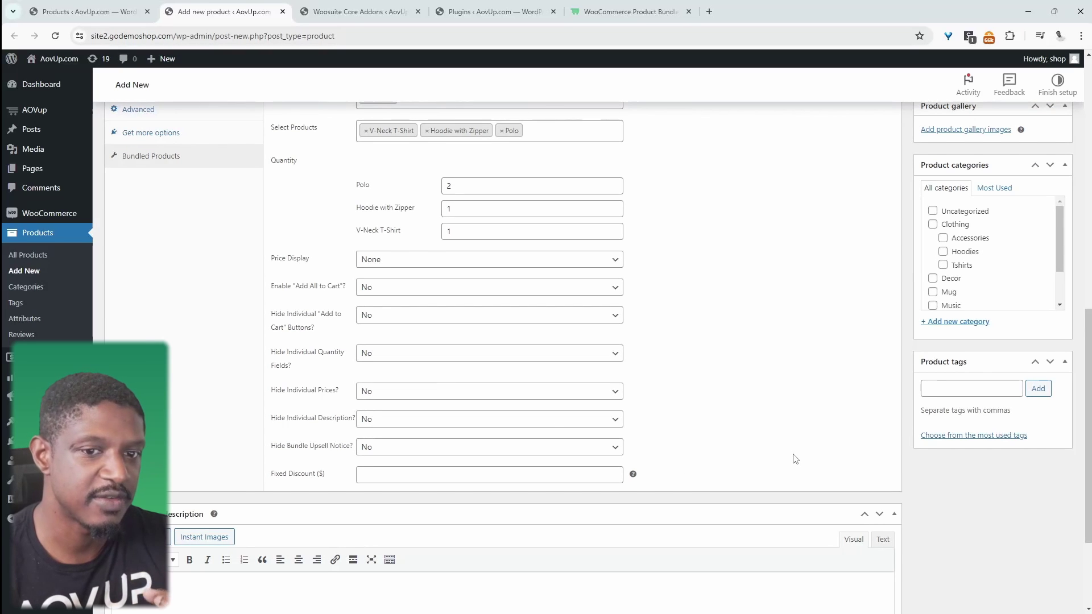
{"action": "scroll", "coordinate": [791, 459], "scroll_direction": "up", "scroll_amount": 3}
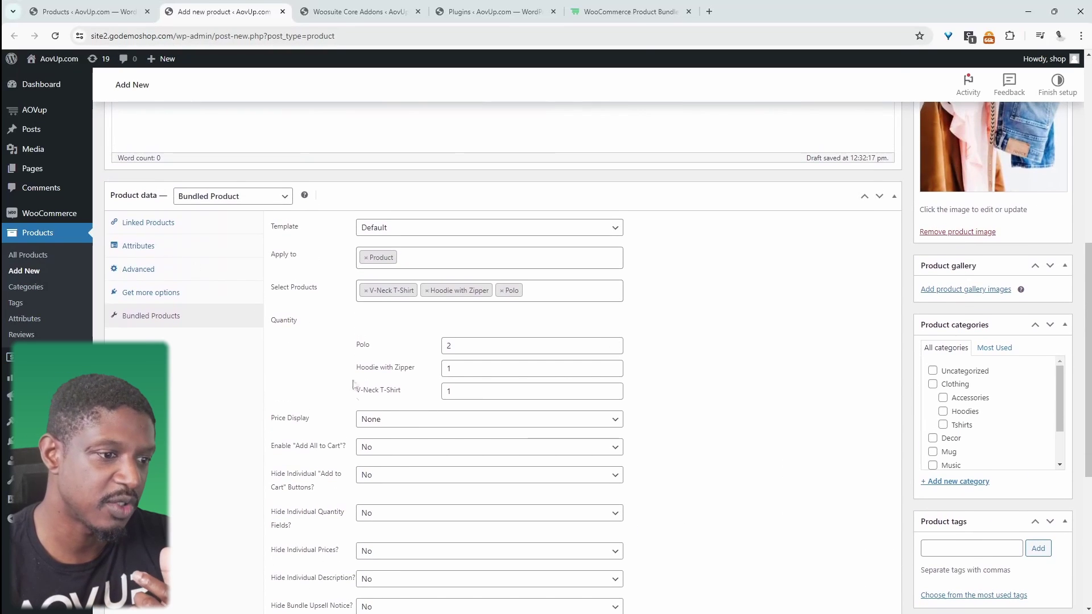
{"action": "scroll", "coordinate": [1035, 325], "scroll_direction": "up", "scroll_amount": 5}
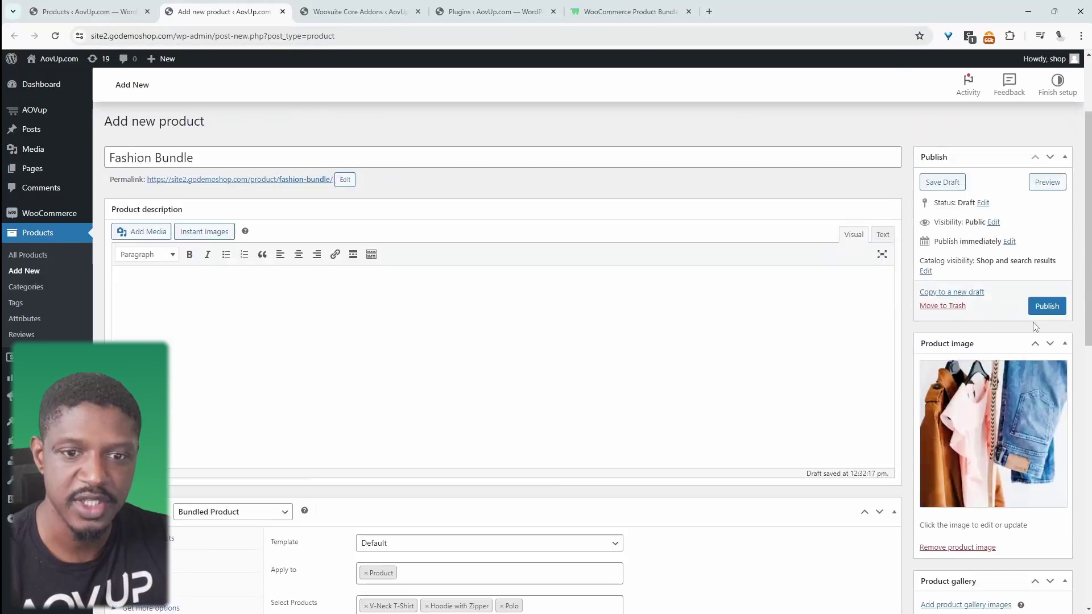
- Publish the Fashion Bundle and open its live product page
{"action": "left_click", "coordinate": [1046, 306]}
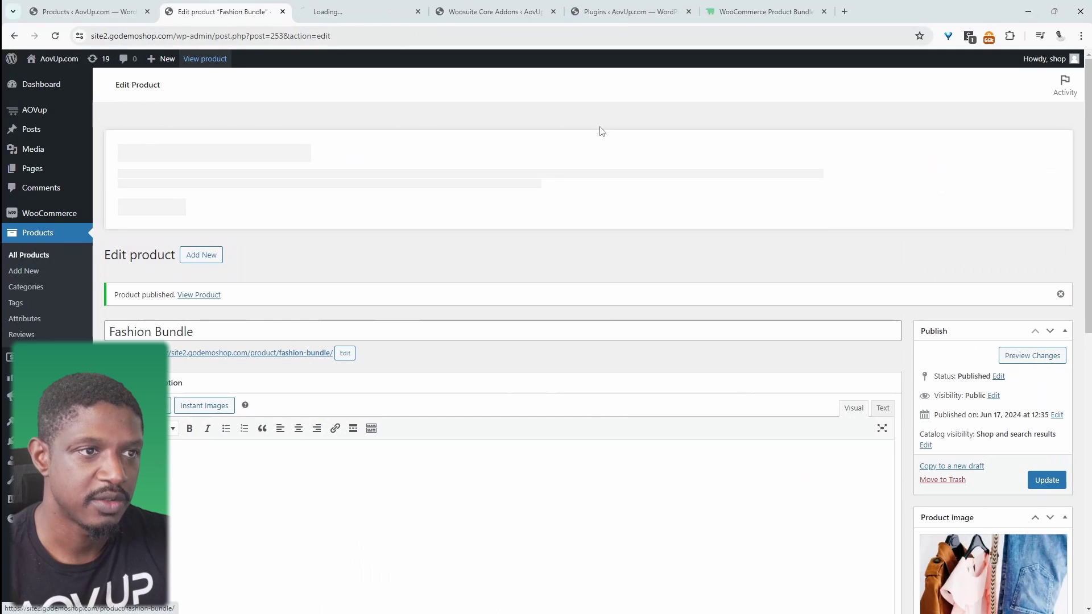
{"action": "left_click", "coordinate": [370, 10]}
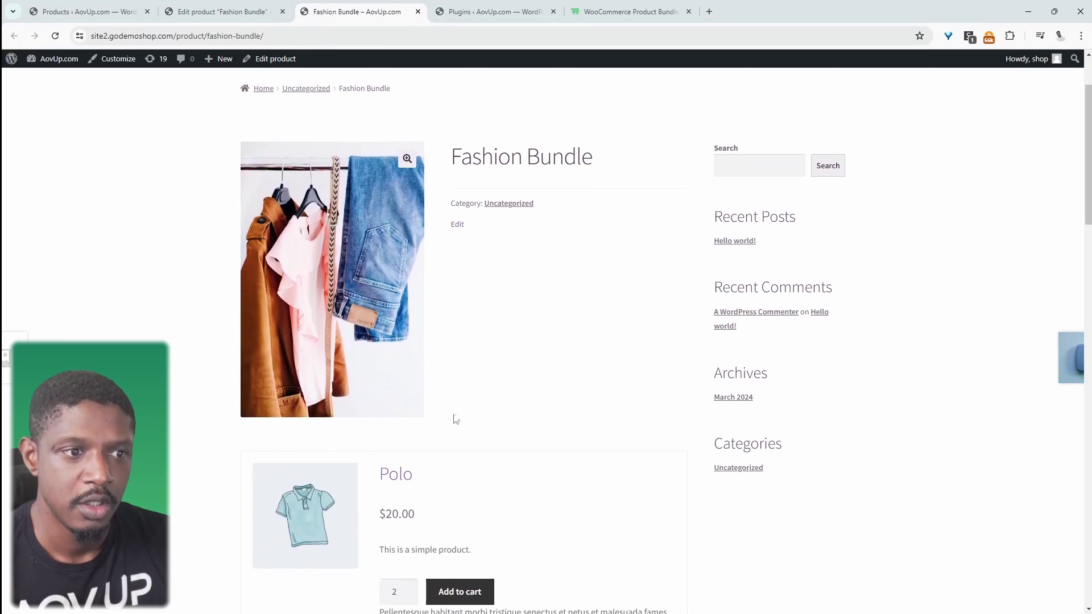
{"action": "scroll", "coordinate": [629, 361], "scroll_direction": "down", "scroll_amount": 2}
{"action": "scroll", "coordinate": [618, 355], "scroll_direction": "up", "scroll_amount": 2}
{"action": "scroll", "coordinate": [618, 355], "scroll_direction": "down", "scroll_amount": 3}
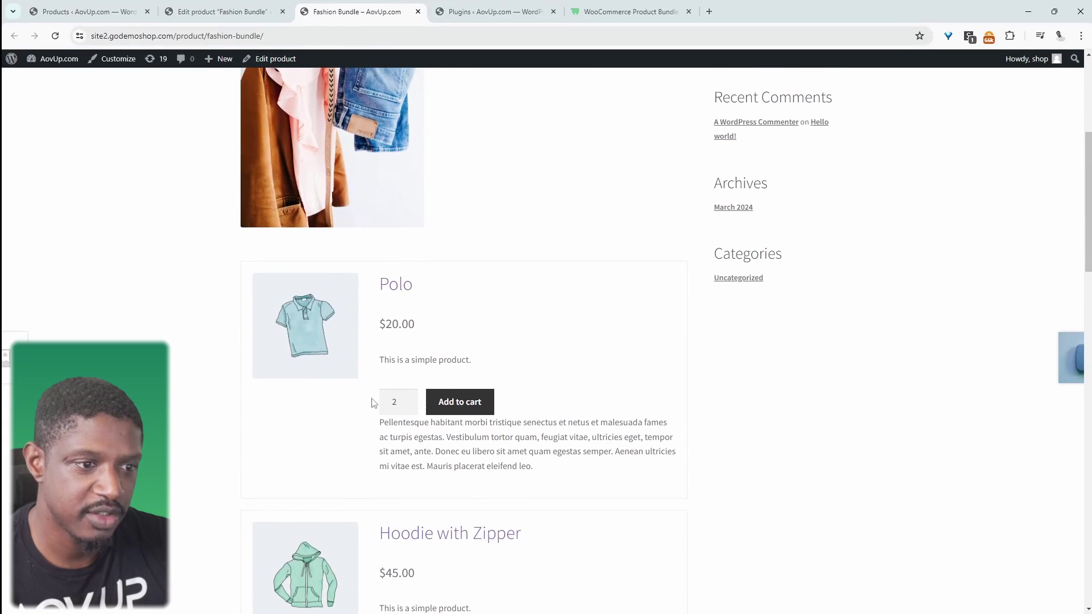
{"action": "scroll", "coordinate": [374, 403], "scroll_direction": "down", "scroll_amount": 2}
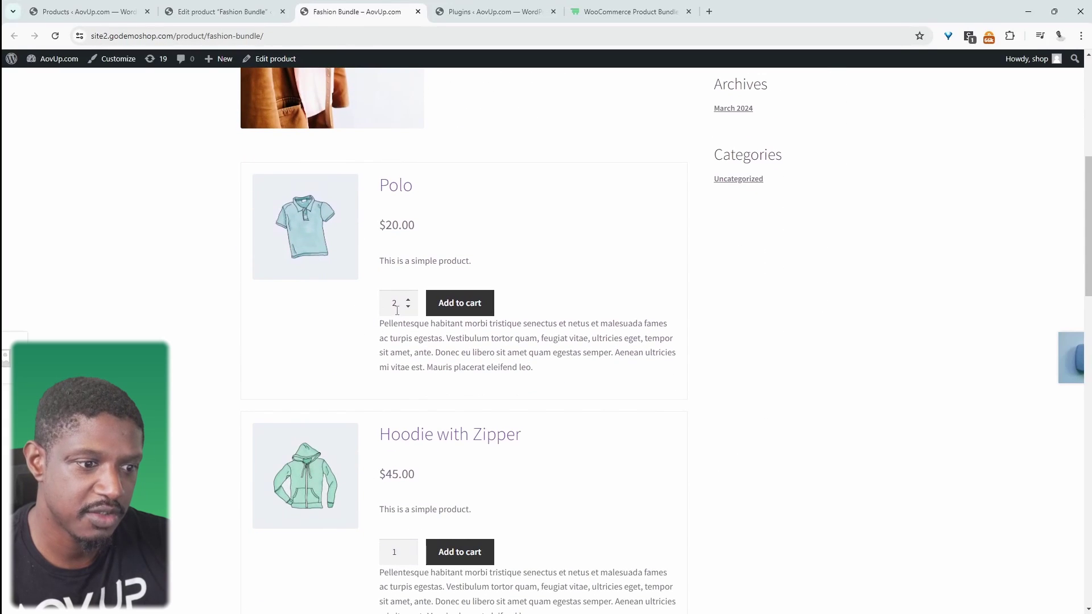
- Check the listed items: Polo at quantity 2, Hoodie with Zipper and V-Neck T-Shirt
{"action": "double_click", "coordinate": [387, 305]}
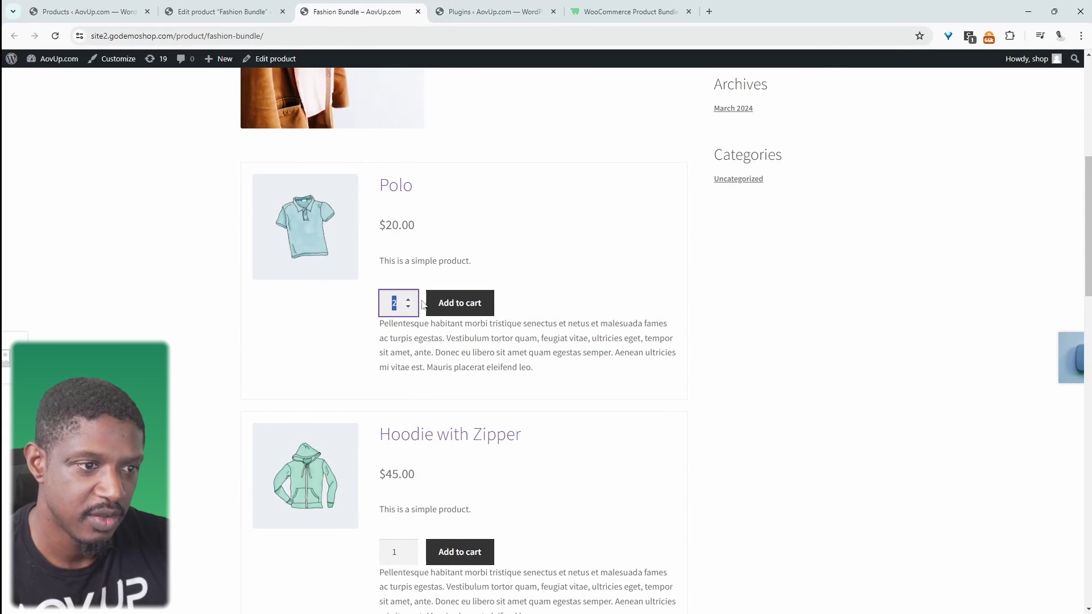
{"action": "left_click", "coordinate": [740, 280]}
{"action": "scroll", "coordinate": [419, 235], "scroll_direction": "down", "scroll_amount": 4}
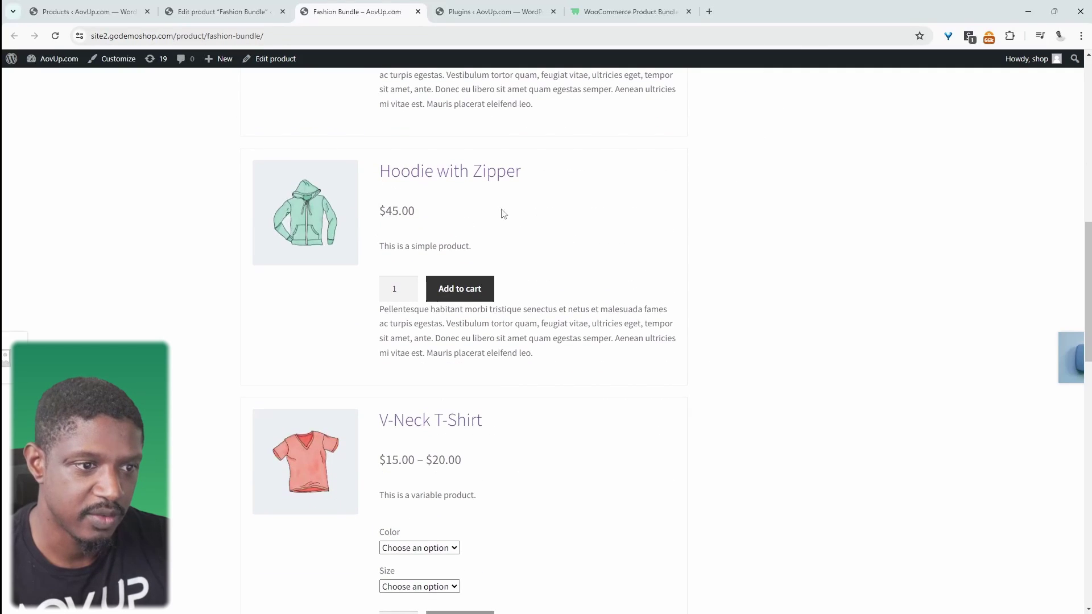
{"action": "scroll", "coordinate": [512, 284], "scroll_direction": "down", "scroll_amount": 3}
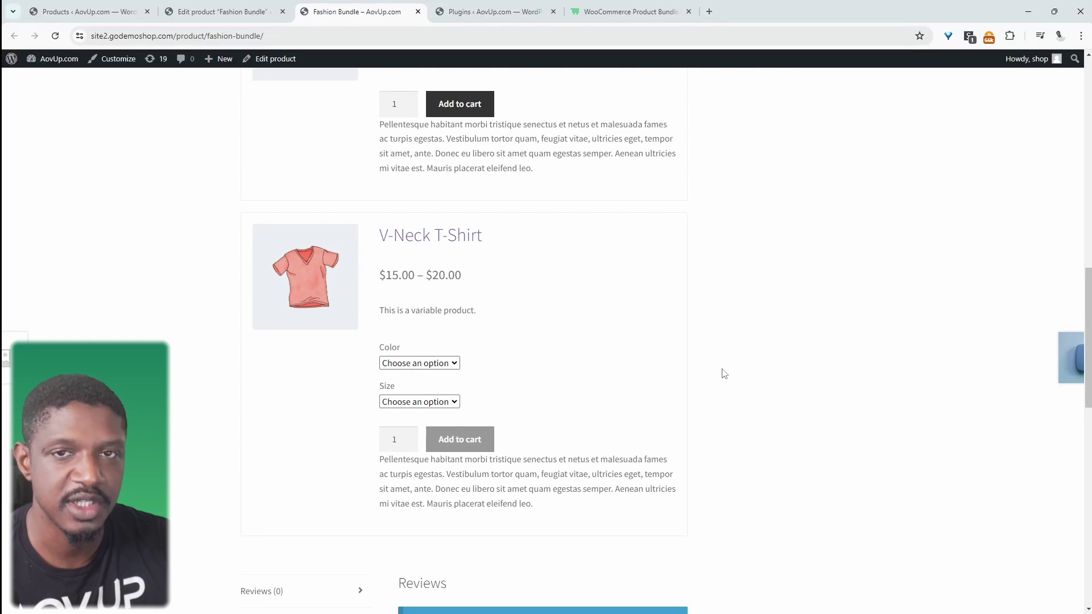
{"action": "scroll", "coordinate": [626, 325], "scroll_direction": "down", "scroll_amount": 1}
{"action": "scroll", "coordinate": [546, 307], "scroll_direction": "up", "scroll_amount": 10}
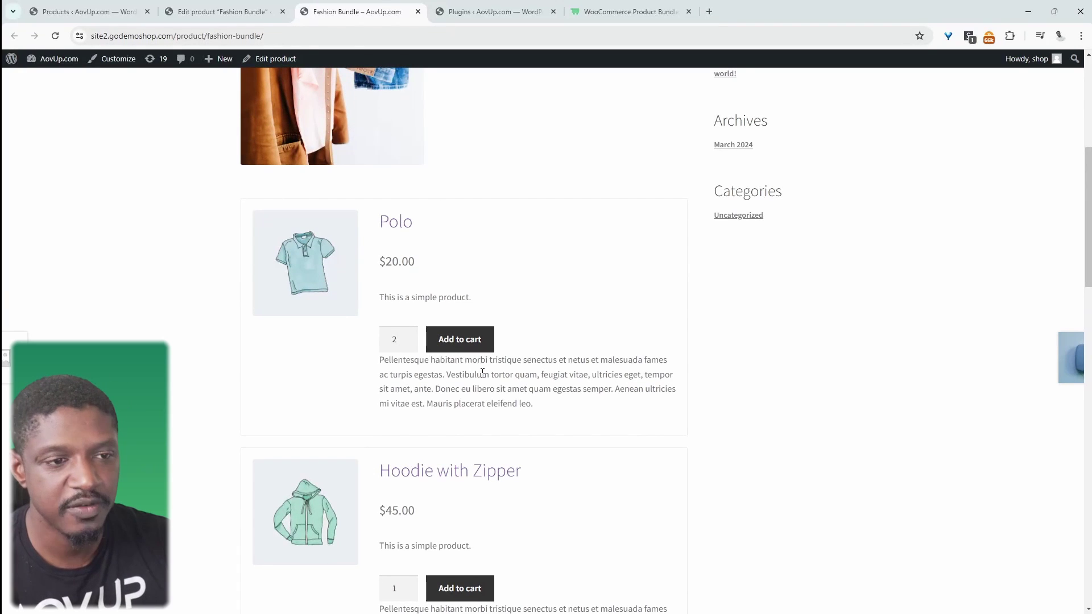
- Change the Fashion Bundle's bundle template to Above the Fold and update the product
{"action": "scroll", "coordinate": [568, 330], "scroll_direction": "down", "scroll_amount": 1}
{"action": "key", "text": "ctrl+shift+Tab"}
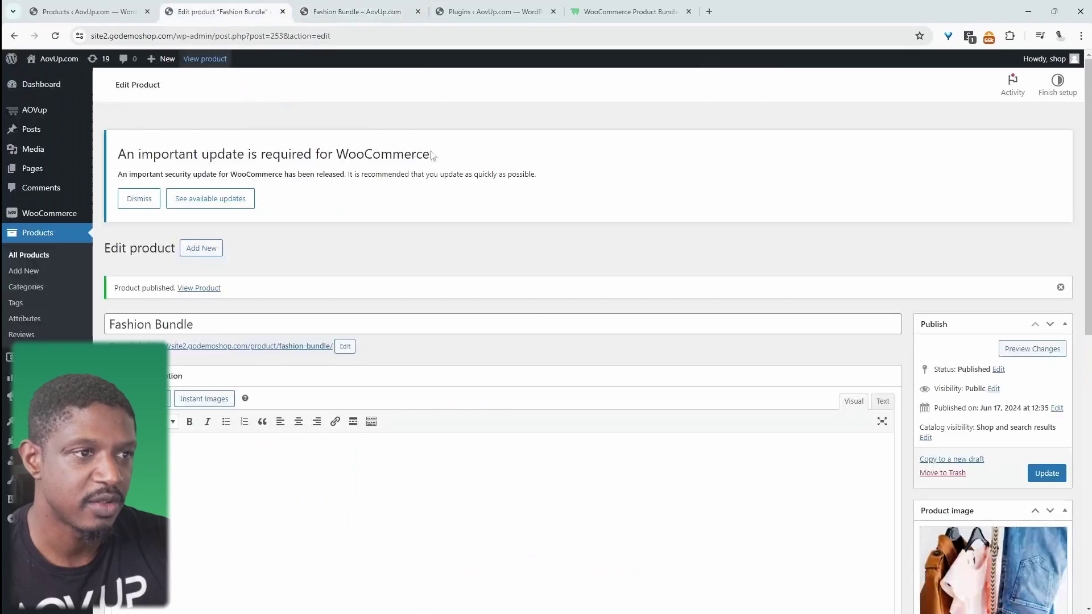
{"action": "scroll", "coordinate": [446, 372], "scroll_direction": "down", "scroll_amount": 8}
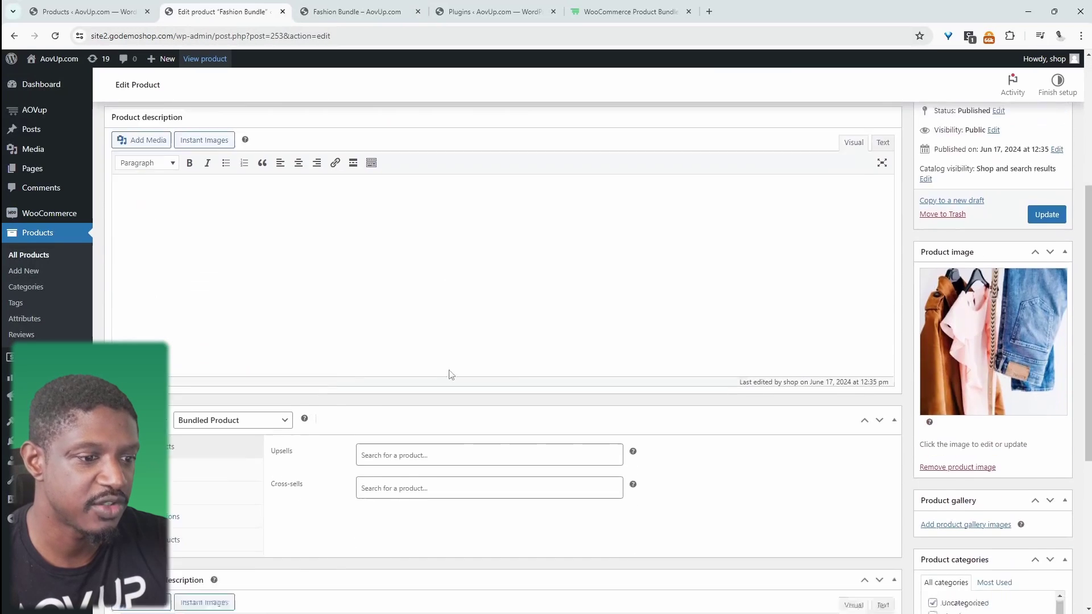
{"action": "left_click", "coordinate": [180, 314]}
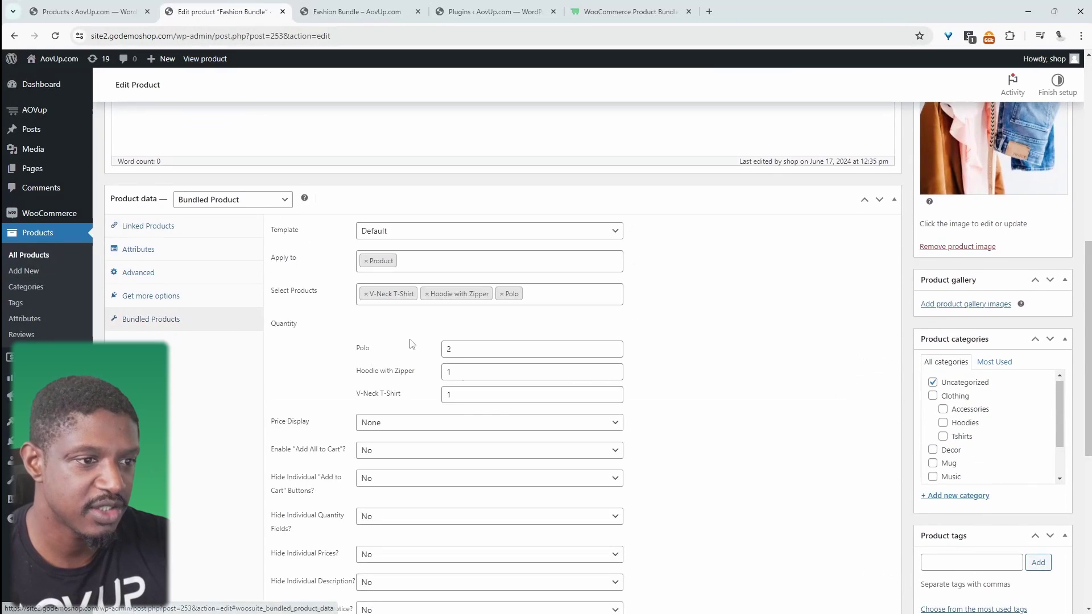
{"action": "left_click", "coordinate": [444, 233]}
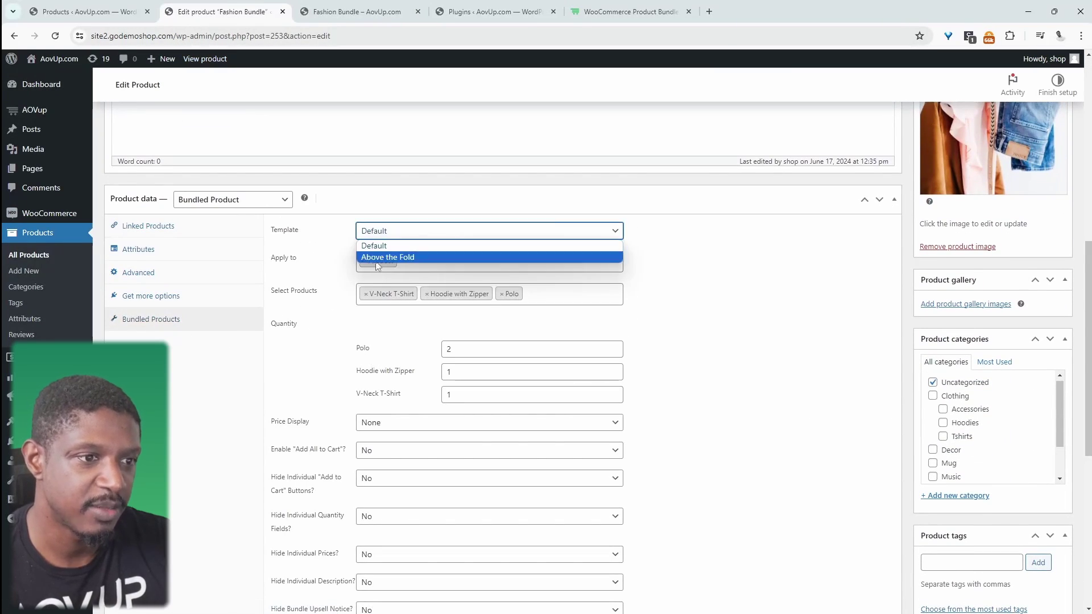
{"action": "left_click", "coordinate": [381, 259]}
{"action": "scroll", "coordinate": [842, 334], "scroll_direction": "up", "scroll_amount": 7}
{"action": "left_click", "coordinate": [1048, 373]}
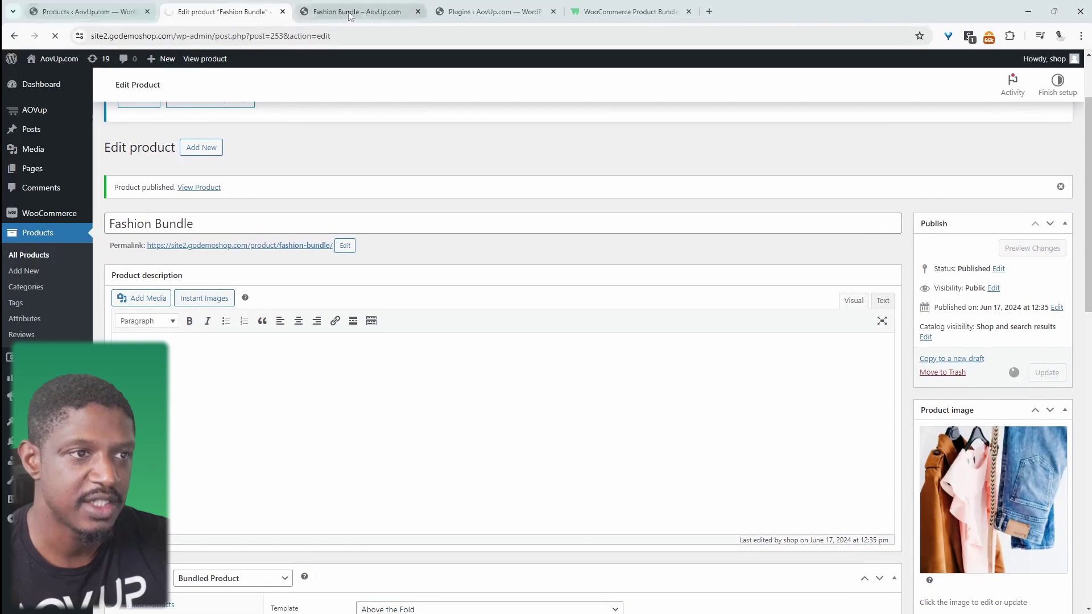
- Check the updated Fashion Bundle storefront page, then switch back to its admin edit tab
{"action": "left_click", "coordinate": [384, 12]}
{"action": "scroll", "coordinate": [582, 245], "scroll_direction": "down", "scroll_amount": 15}
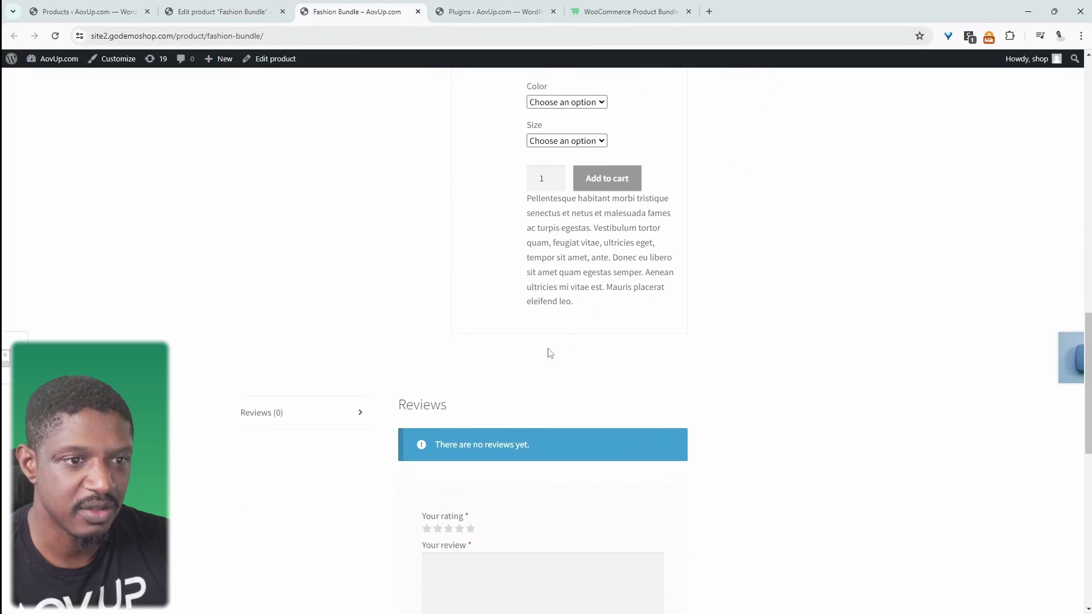
{"action": "scroll", "coordinate": [557, 341], "scroll_direction": "up", "scroll_amount": 10}
{"action": "scroll", "coordinate": [626, 312], "scroll_direction": "up", "scroll_amount": 4}
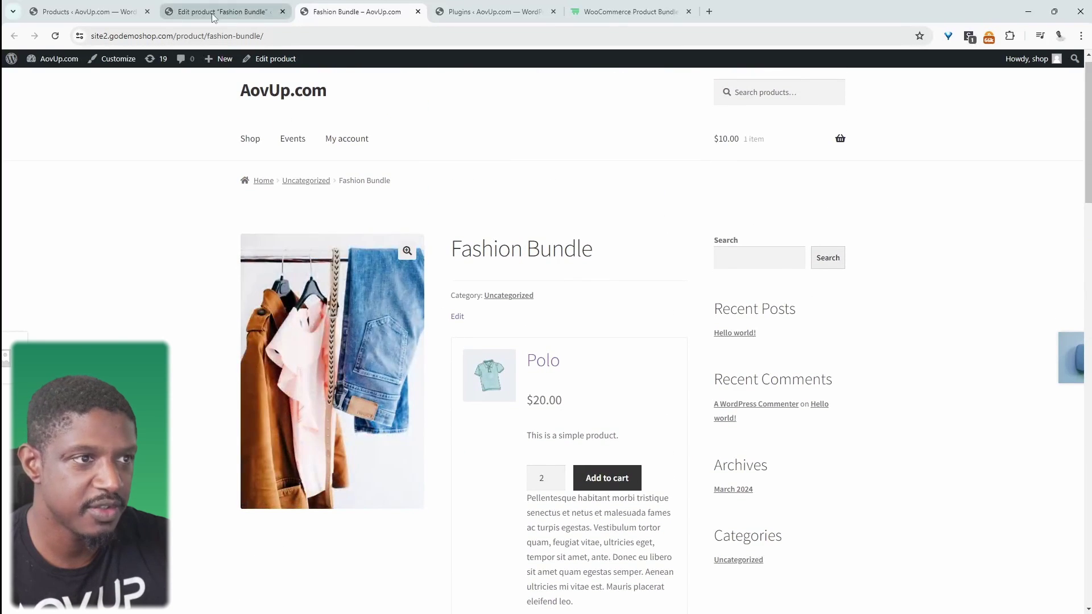
{"action": "left_click", "coordinate": [236, 11]}
{"action": "scroll", "coordinate": [387, 312], "scroll_direction": "down", "scroll_amount": 4}
- In the Bundled Products settings, set Enable Add All to Cart to Yes
{"action": "scroll", "coordinate": [314, 296], "scroll_direction": "up", "scroll_amount": 1}
{"action": "left_click", "coordinate": [151, 313]}
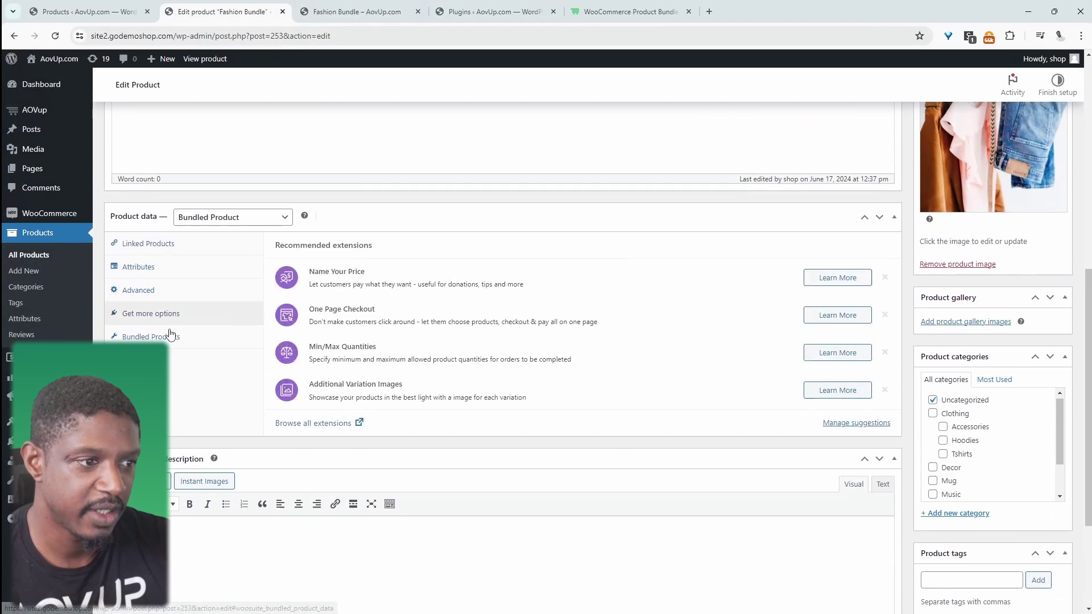
{"action": "left_click", "coordinate": [151, 337]}
{"action": "scroll", "coordinate": [691, 349], "scroll_direction": "down", "scroll_amount": 3}
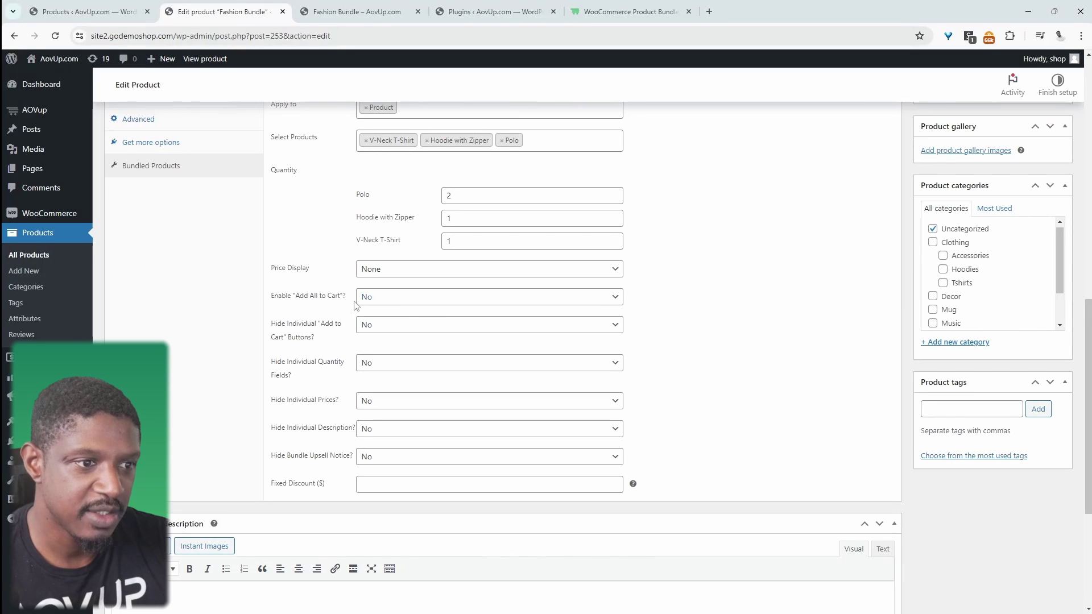
{"action": "left_click", "coordinate": [381, 307]}
{"action": "left_click", "coordinate": [380, 322]}
- Hide individual add-to-cart buttons, quantity fields, prices and descriptions for bundled items
{"action": "left_click", "coordinate": [390, 335]}
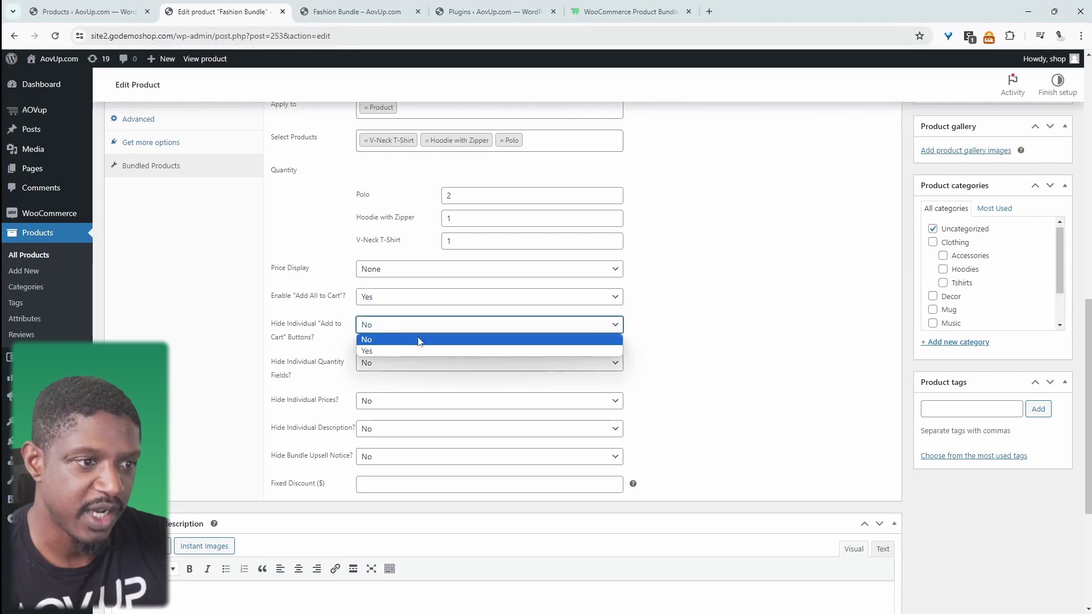
{"action": "left_click", "coordinate": [397, 355]}
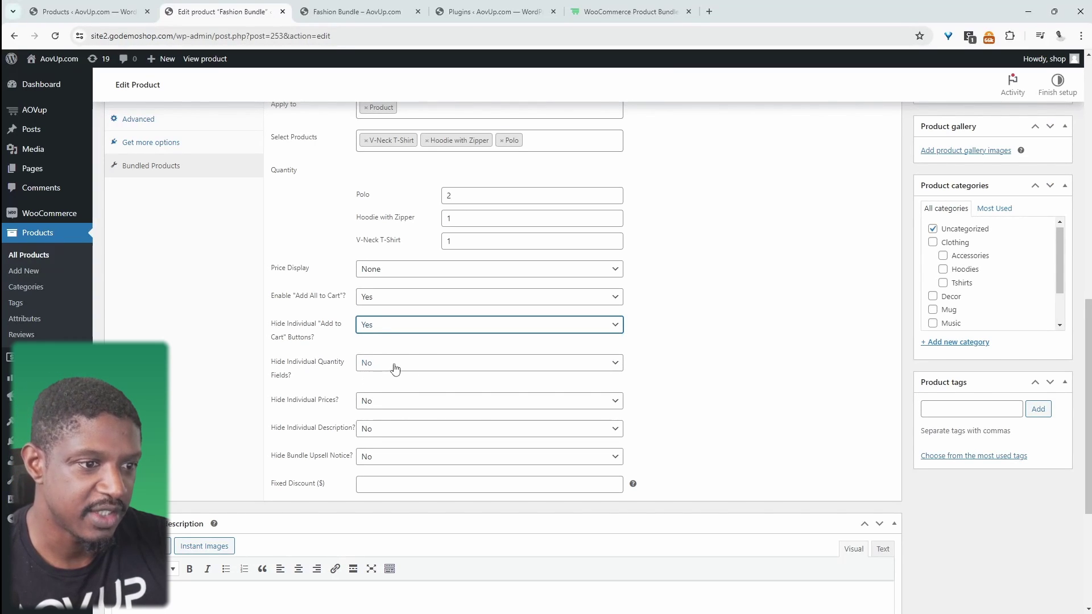
{"action": "left_click", "coordinate": [396, 369]}
{"action": "left_click", "coordinate": [388, 388]}
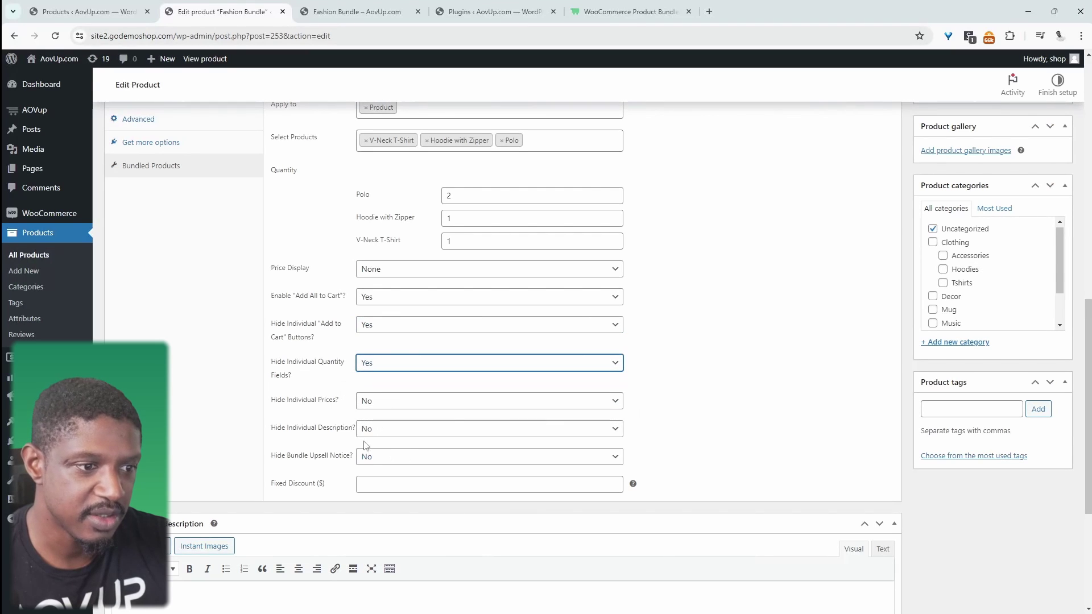
{"action": "left_click", "coordinate": [404, 404]}
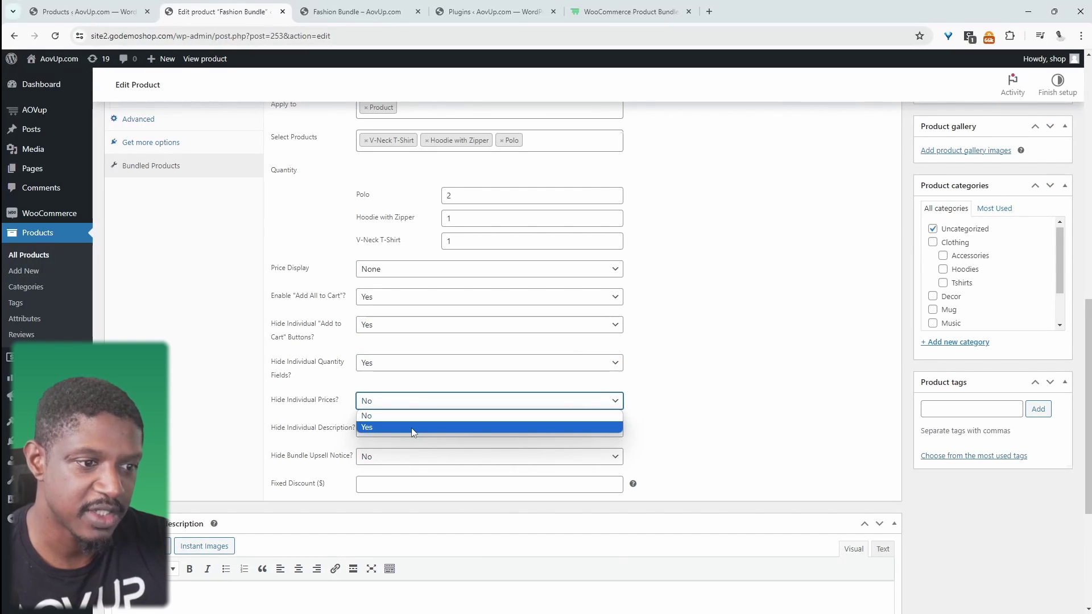
{"action": "left_click", "coordinate": [412, 427]}
{"action": "left_click", "coordinate": [411, 428]}
{"action": "left_click", "coordinate": [398, 452]}
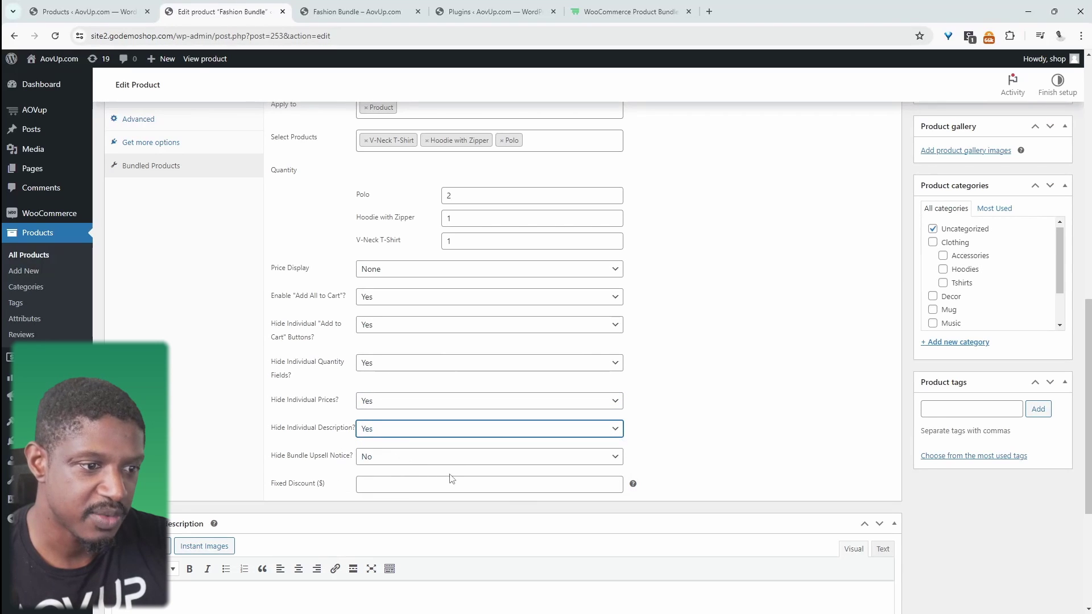
{"action": "left_click", "coordinate": [368, 271]}
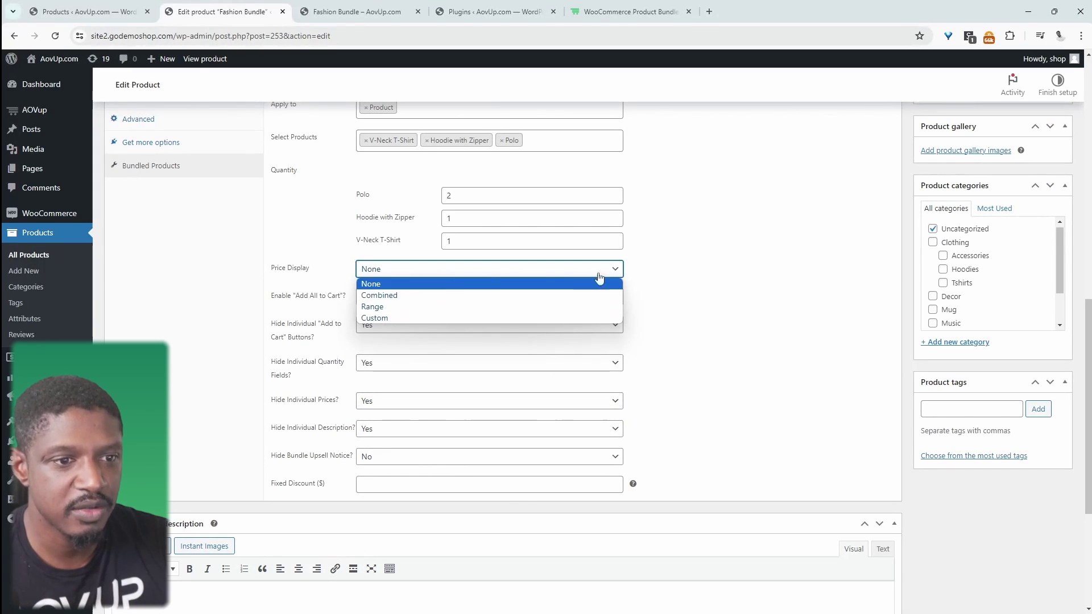
- Try the bundle Price Display options None, Combined and Range
{"action": "left_click", "coordinate": [554, 286]}
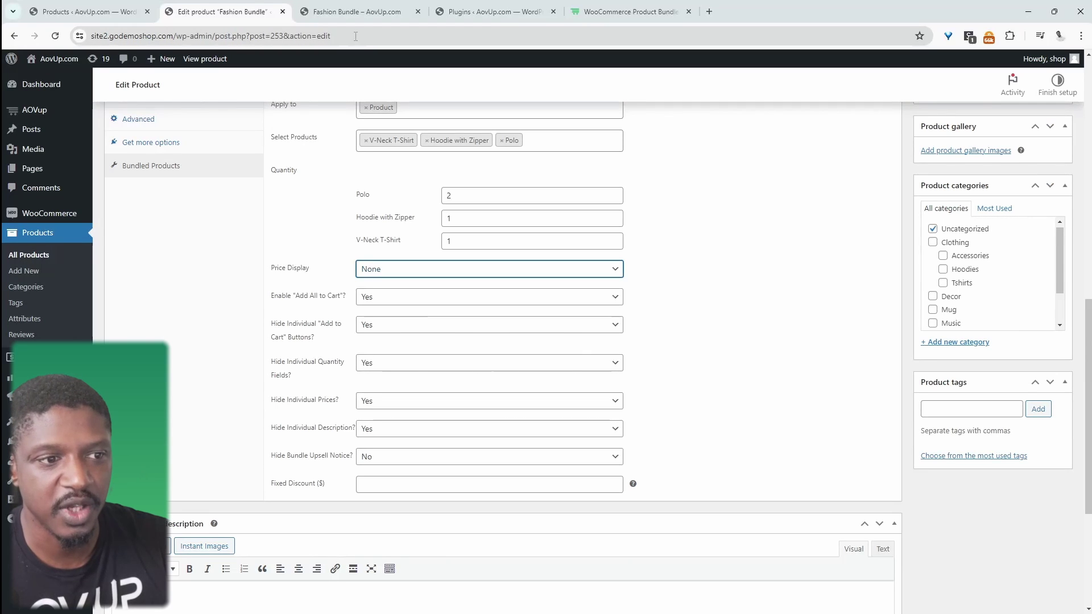
{"action": "left_click", "coordinate": [549, 271]}
{"action": "left_click", "coordinate": [518, 301]}
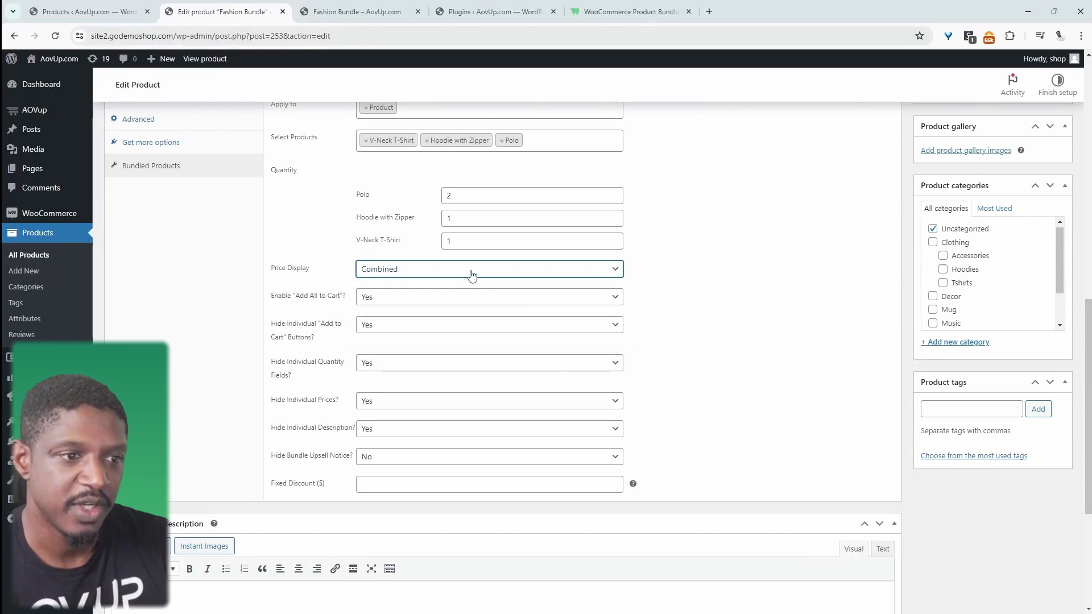
{"action": "left_click", "coordinate": [472, 270]}
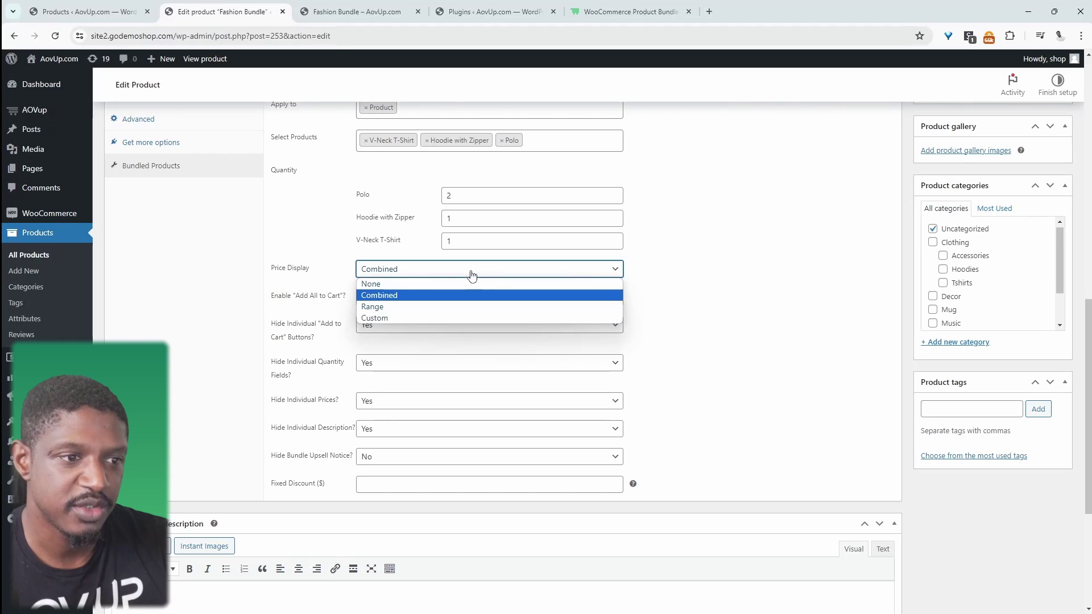
{"action": "left_click", "coordinate": [463, 308]}
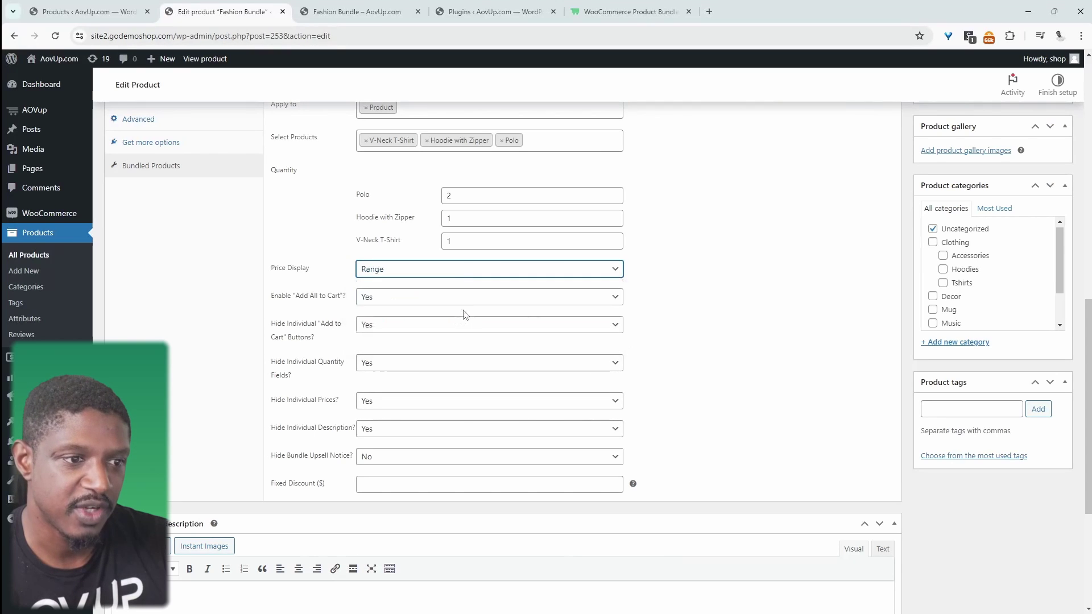
- Switch Price Display to Custom, add an Everyone rule priced 150, and update the product
{"action": "left_click", "coordinate": [413, 277]}
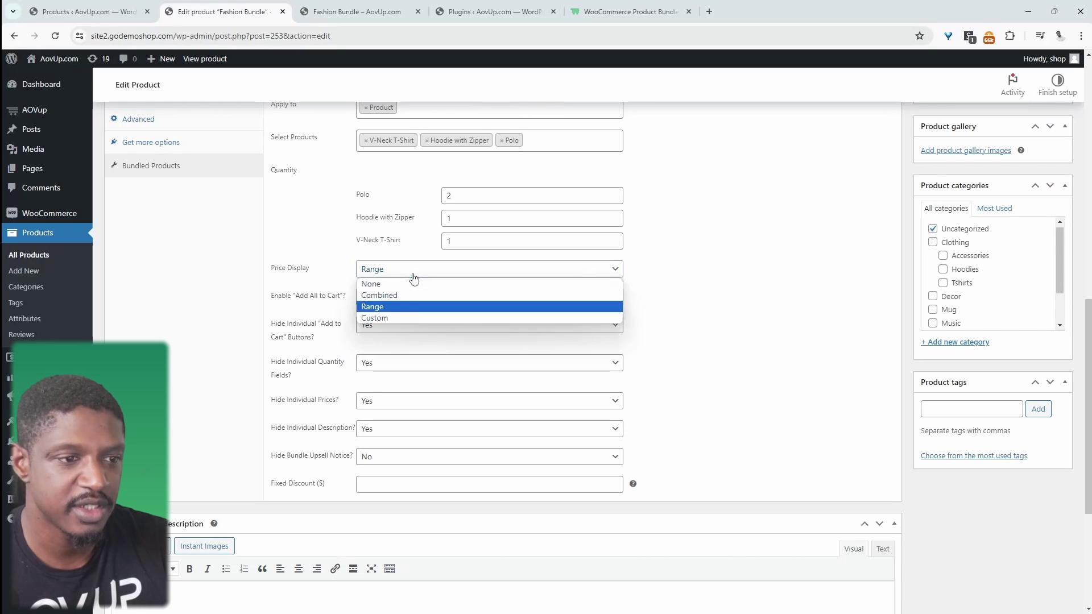
{"action": "left_click", "coordinate": [415, 316]}
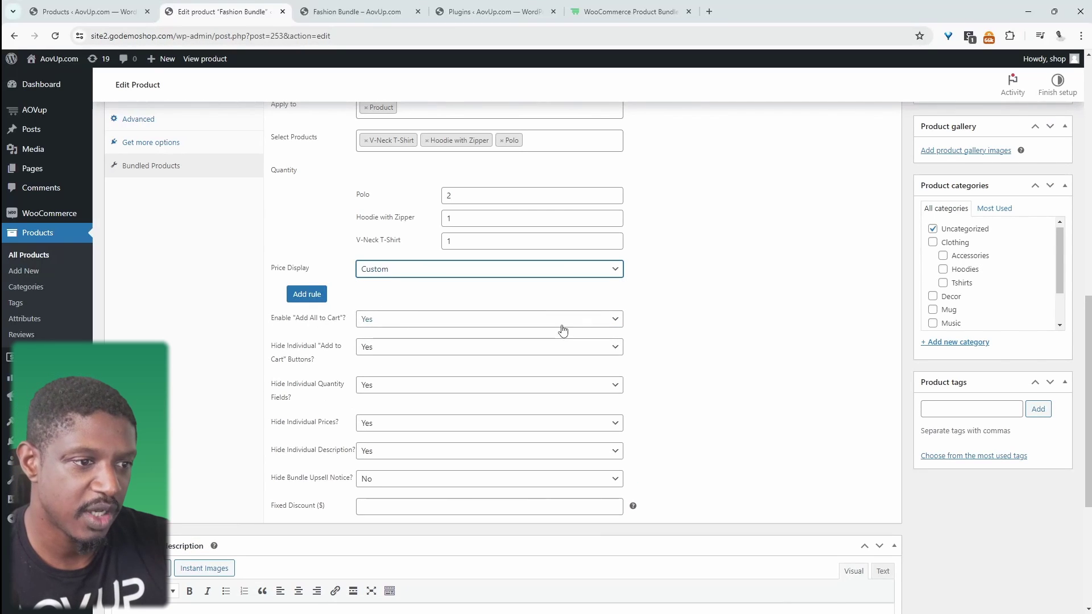
{"action": "left_click", "coordinate": [307, 294]}
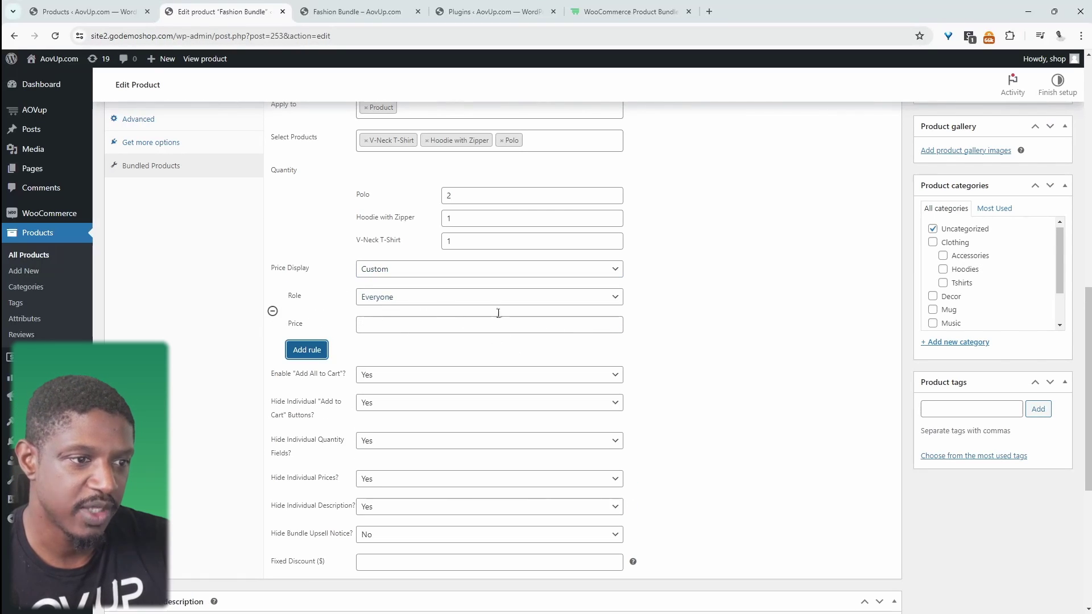
{"action": "left_click", "coordinate": [412, 322]}
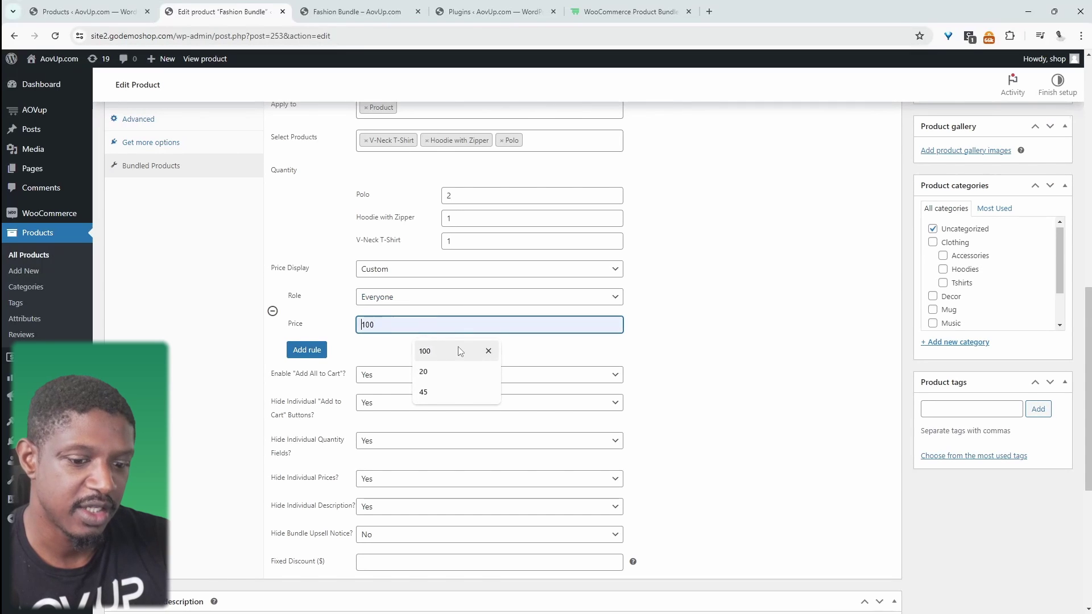
{"action": "type", "text": "15"}
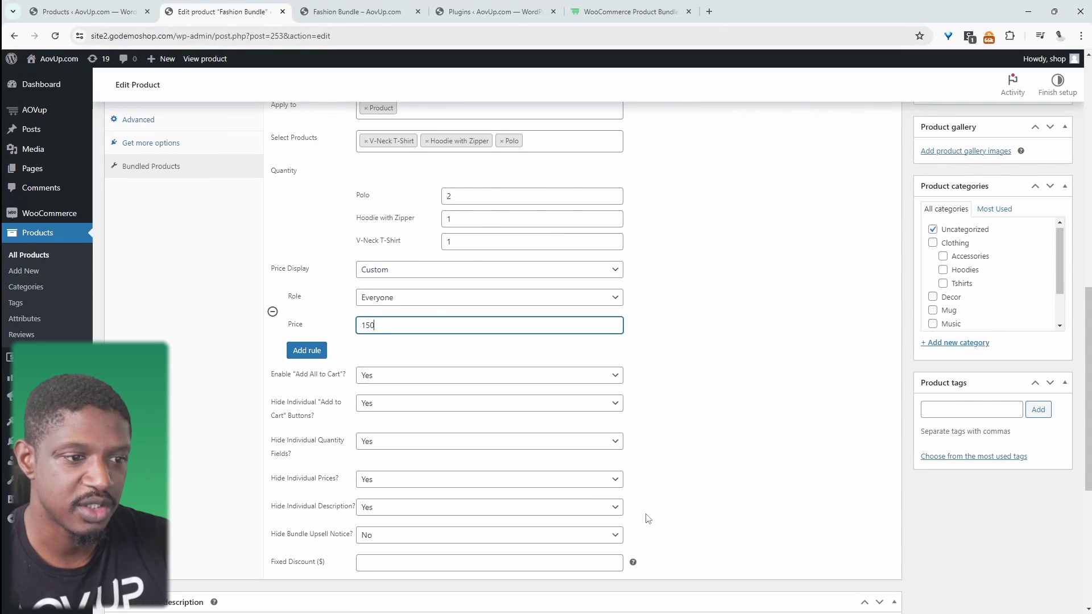
{"action": "scroll", "coordinate": [649, 519], "scroll_direction": "down", "scroll_amount": 2}
{"action": "key", "text": "Return"}
- On the storefront bundle page, choose a Blue Medium V-Neck T-Shirt and use Add All to Cart
{"action": "key", "text": "ctrl+Tab"}
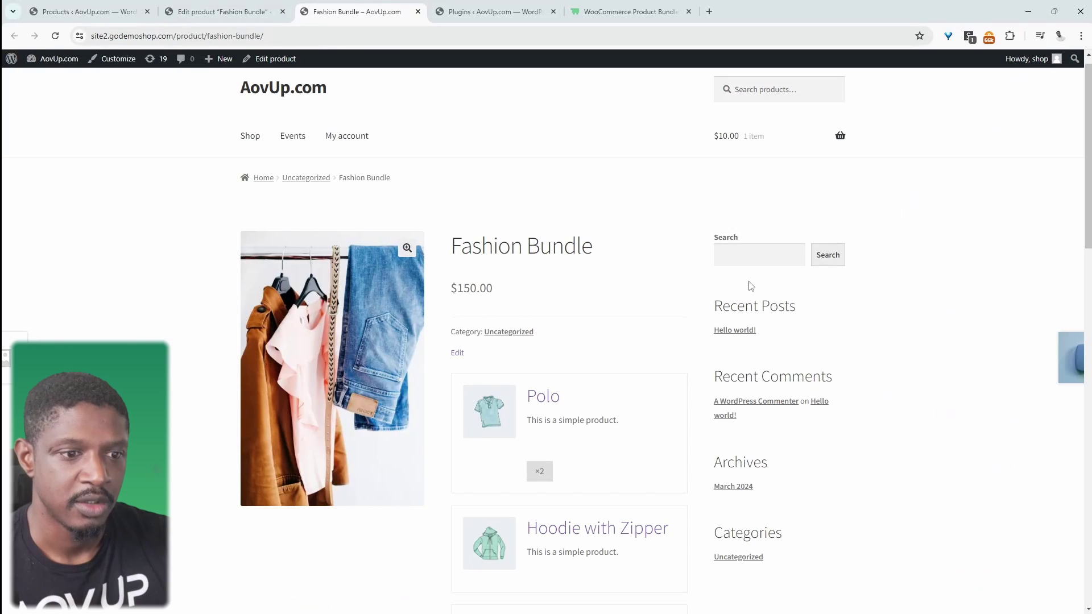
{"action": "scroll", "coordinate": [619, 370], "scroll_direction": "down", "scroll_amount": 6}
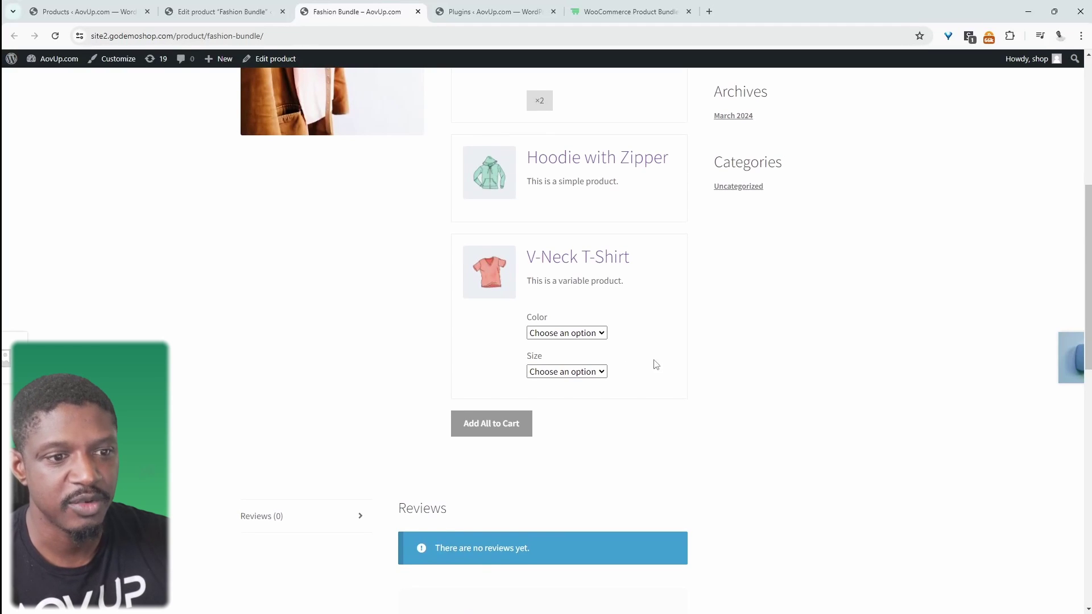
{"action": "scroll", "coordinate": [657, 364], "scroll_direction": "up", "scroll_amount": 5}
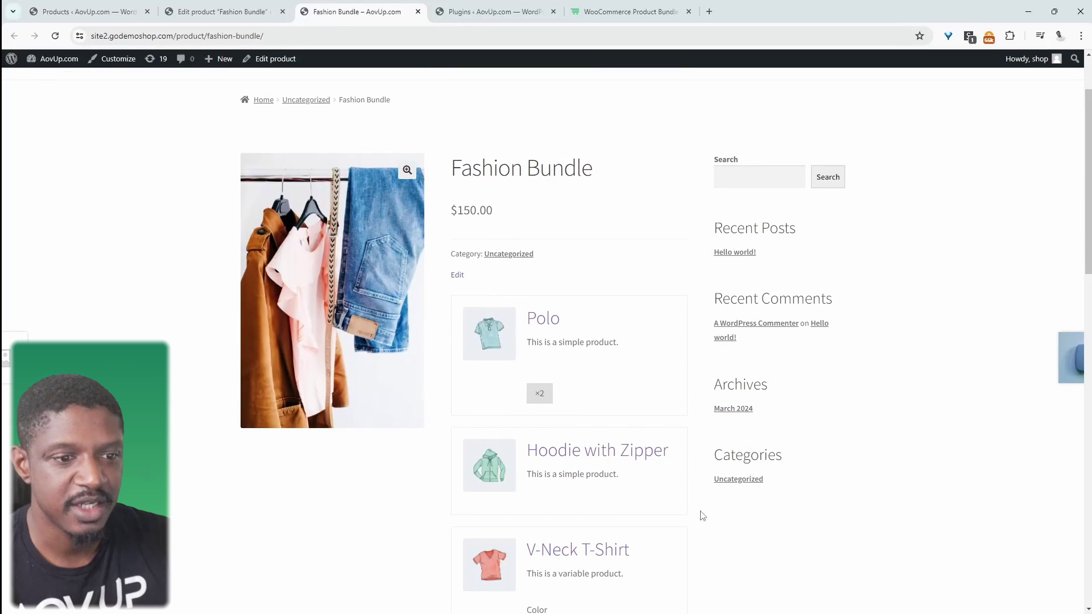
{"action": "scroll", "coordinate": [592, 378], "scroll_direction": "down", "scroll_amount": 4}
{"action": "left_click", "coordinate": [568, 410]}
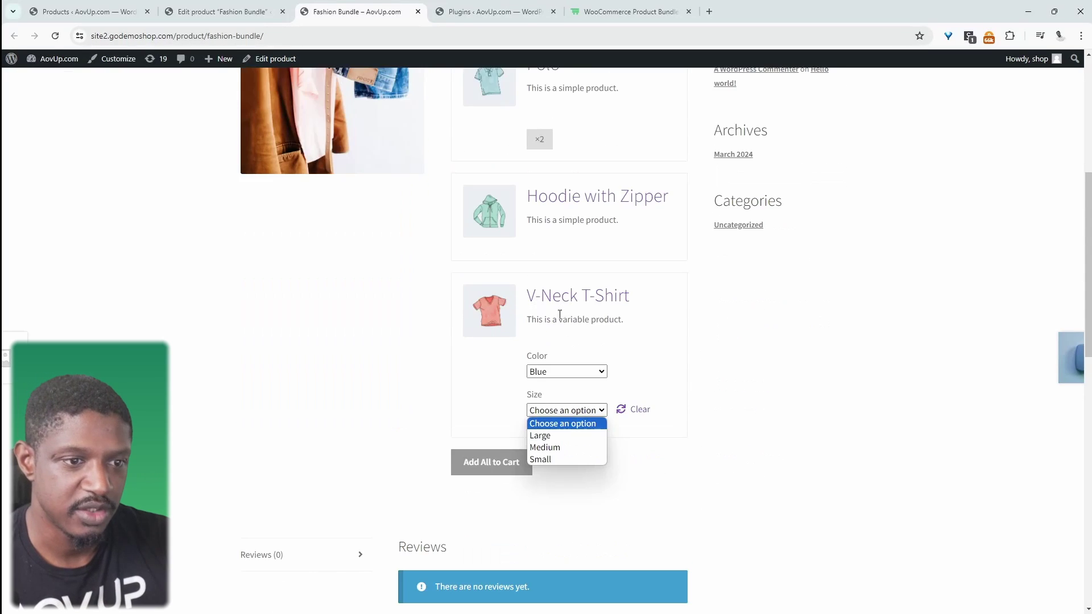
{"action": "left_click", "coordinate": [563, 447]}
{"action": "scroll", "coordinate": [637, 446], "scroll_direction": "down", "scroll_amount": 5}
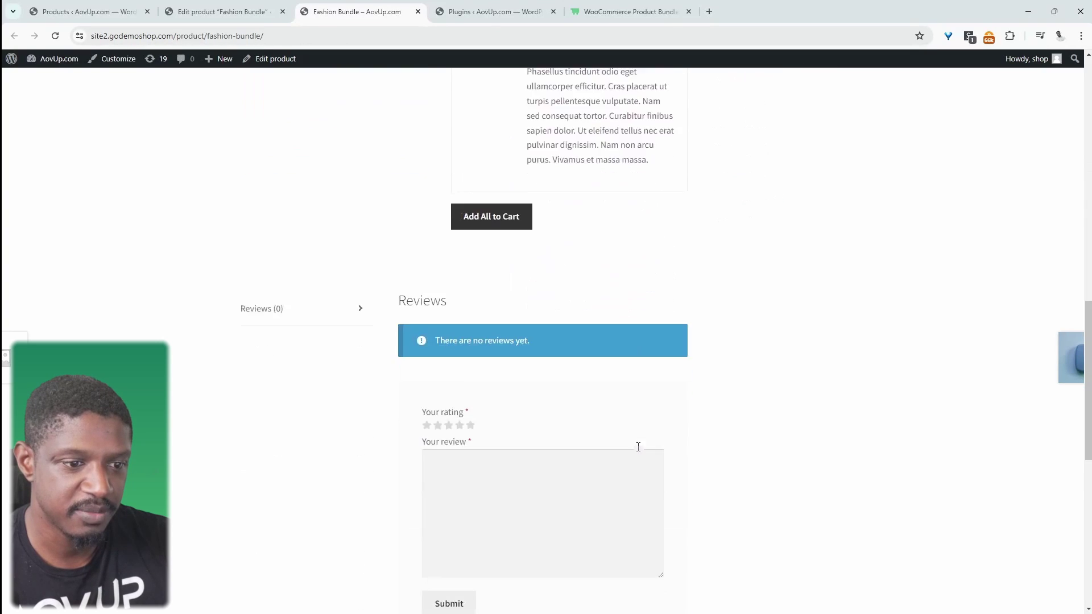
{"action": "left_click", "coordinate": [496, 279]}
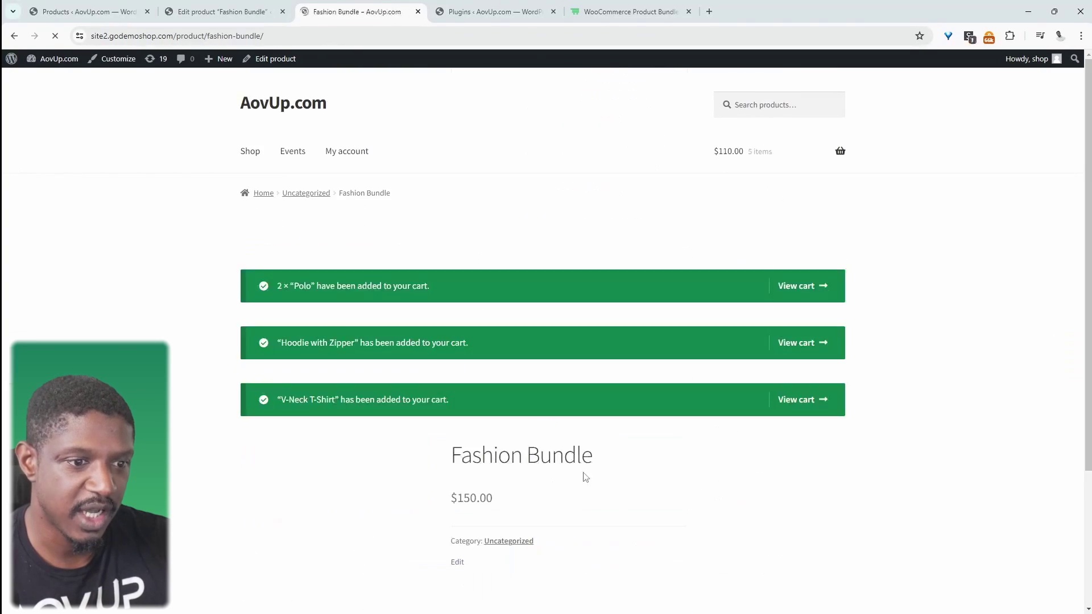
{"action": "scroll", "coordinate": [579, 476], "scroll_direction": "down", "scroll_amount": 8}
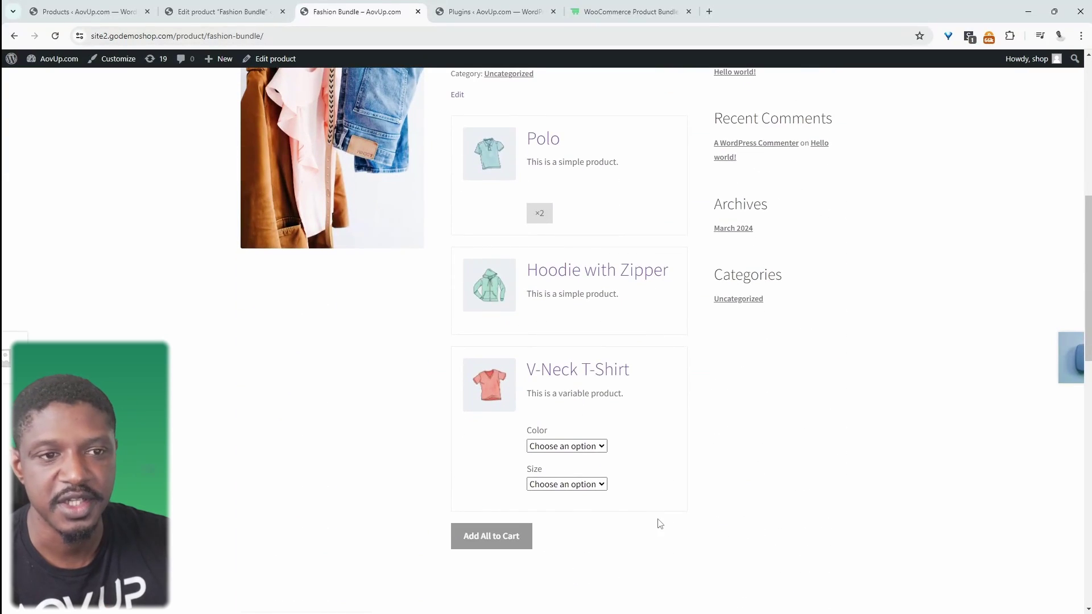
{"action": "scroll", "coordinate": [660, 523], "scroll_direction": "up", "scroll_amount": 1}
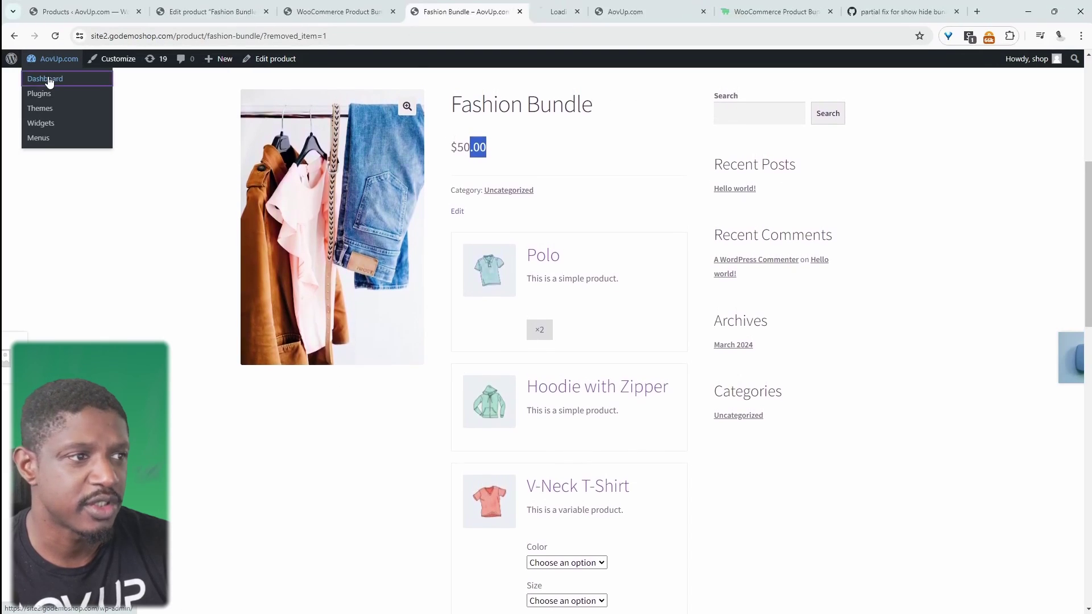
- Open the admin dashboard and an AOVup admin page in new browser tabs
{"action": "middle_click", "coordinate": [49, 79]}
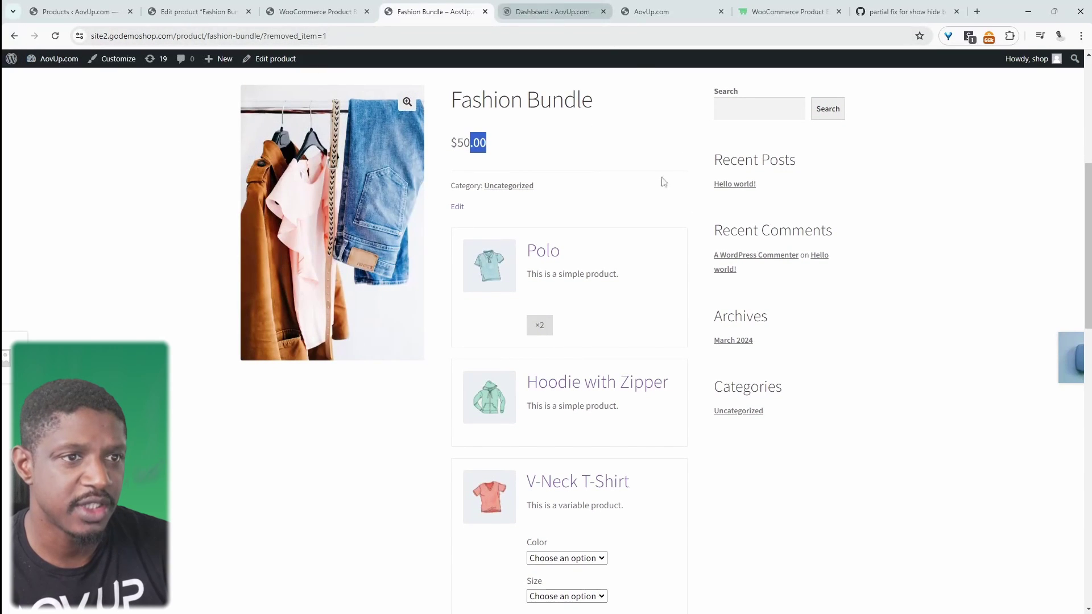
{"action": "key", "text": "ctrl+Tab"}
{"action": "mouse_move", "coordinate": [63, 155]}
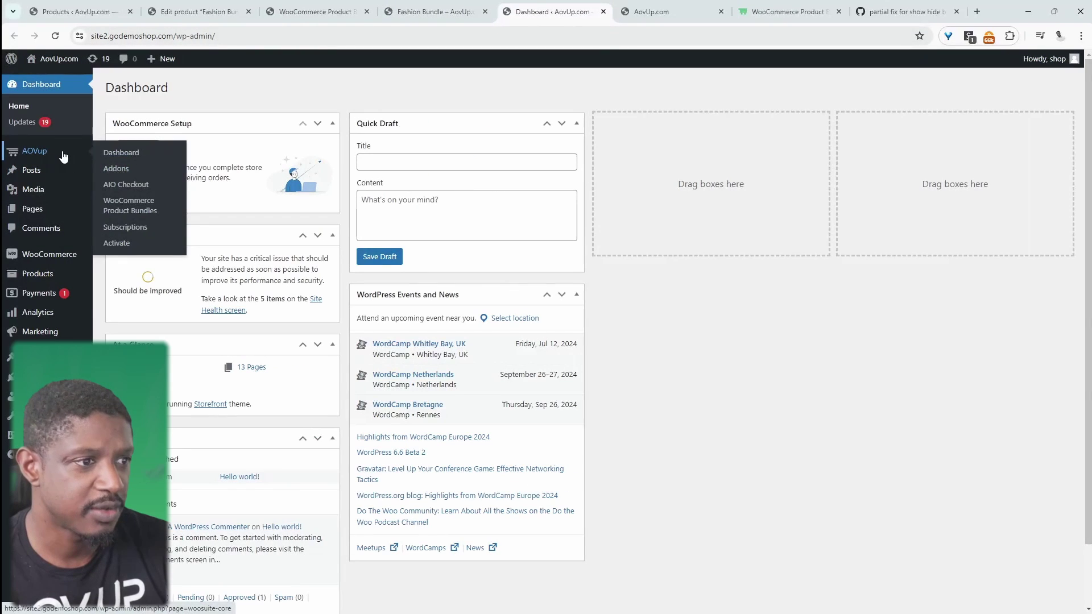
{"action": "middle_click", "coordinate": [40, 331]}
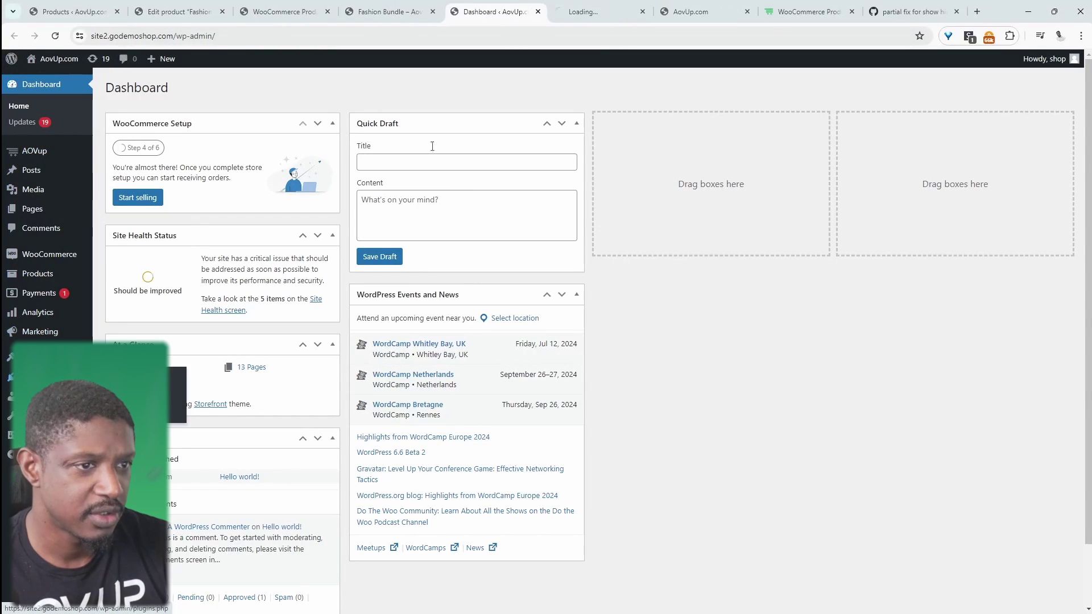
- From the Plugins tab, start a new product via + New > Product
{"action": "left_click", "coordinate": [623, 7]}
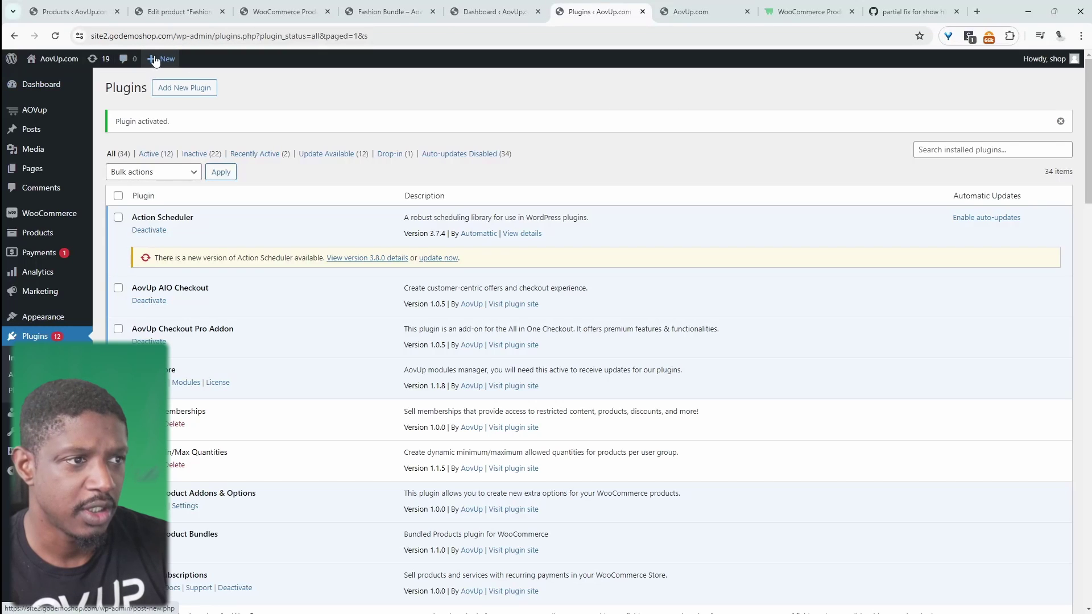
{"action": "mouse_move", "coordinate": [159, 59]}
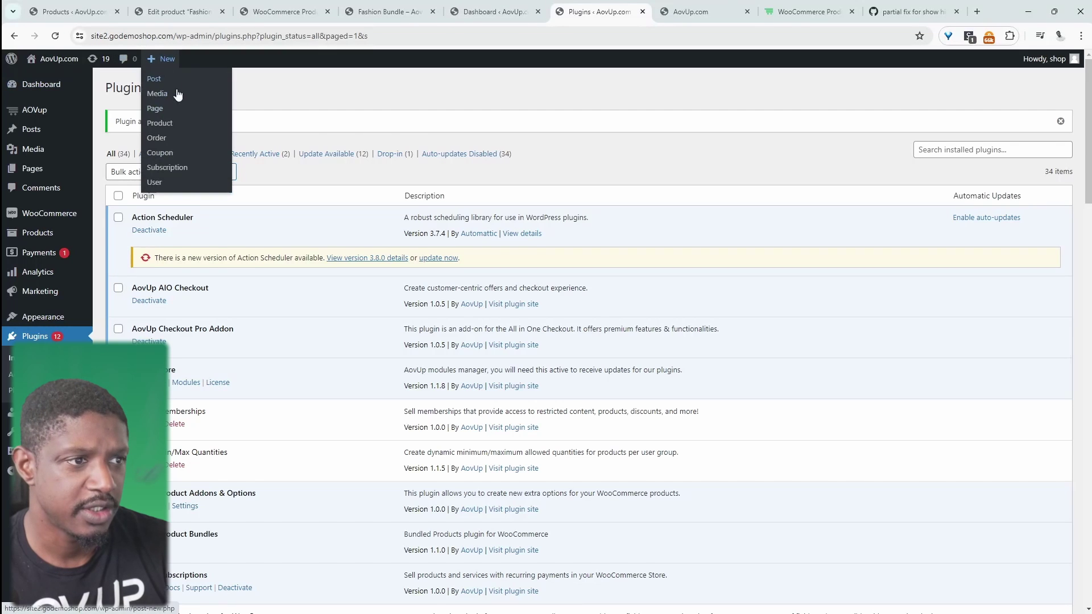
{"action": "left_click", "coordinate": [173, 122]}
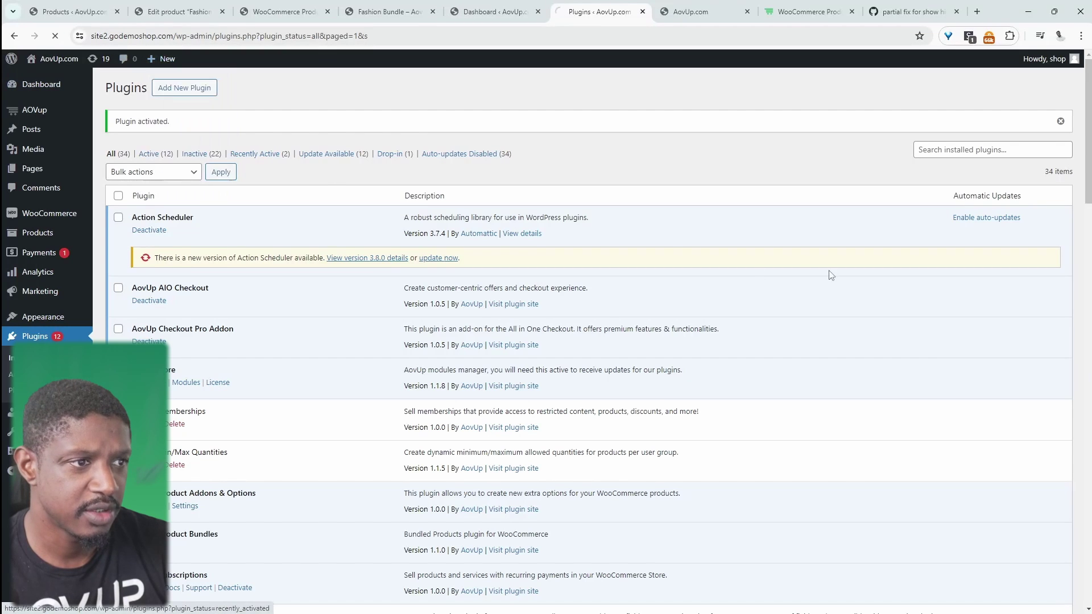
- Name the product Fashion Bundle and set a clothing-rack photo from an Instant Images 'fashion' search
{"action": "type", "text": "Fashion Bund"}
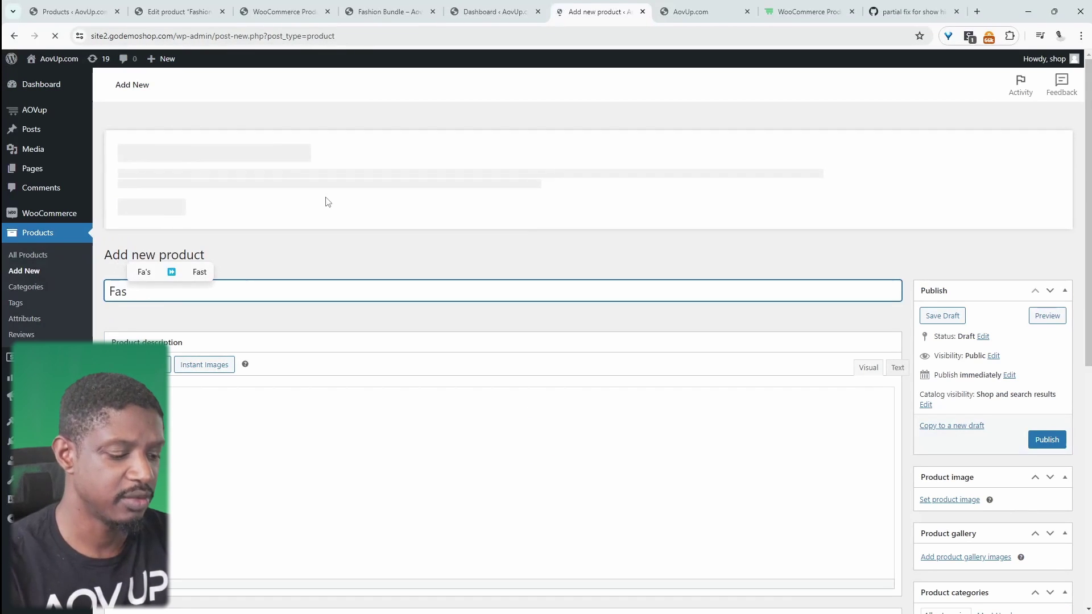
{"action": "scroll", "coordinate": [1029, 161], "scroll_direction": "down", "scroll_amount": 8}
{"action": "left_click", "coordinate": [961, 449]}
{"action": "left_click", "coordinate": [1009, 224]}
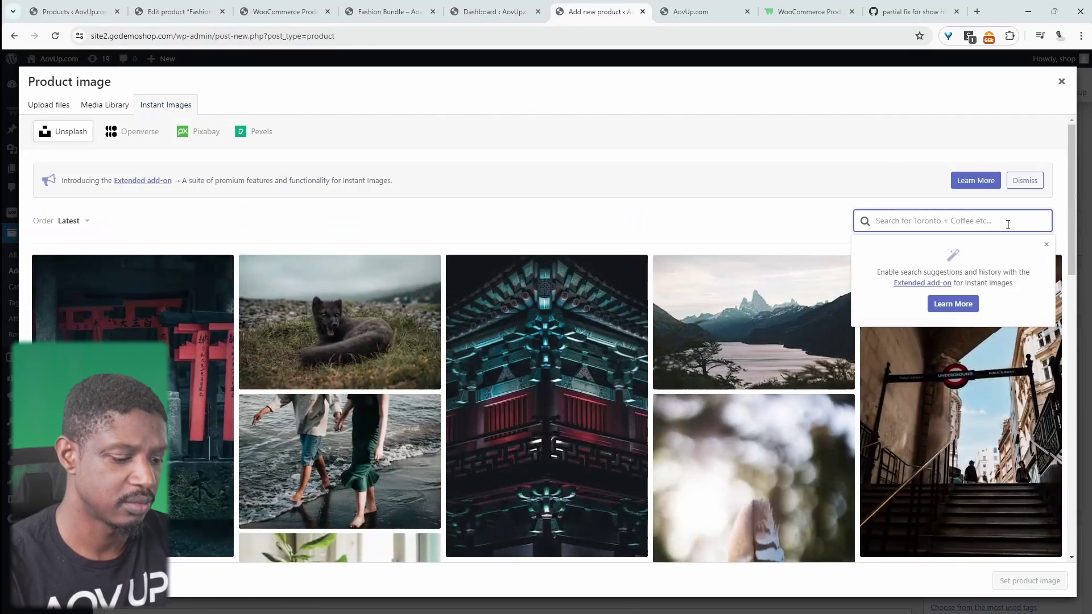
{"action": "type", "text": "fashion"}
{"action": "key", "text": "Return"}
{"action": "scroll", "coordinate": [622, 266], "scroll_direction": "down", "scroll_amount": 5}
{"action": "scroll", "coordinate": [621, 266], "scroll_direction": "down", "scroll_amount": 3}
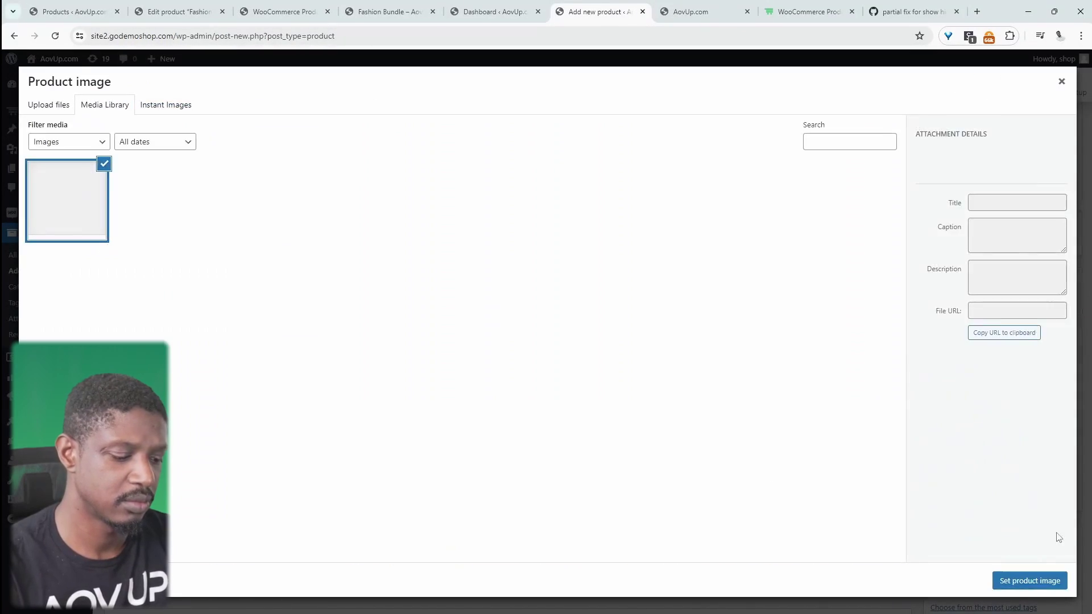
{"action": "left_click", "coordinate": [1041, 580]}
- Set regular price 150, rename to 'Fashion Bundle 2', update, and view it on the storefront
{"action": "left_click", "coordinate": [452, 421]}
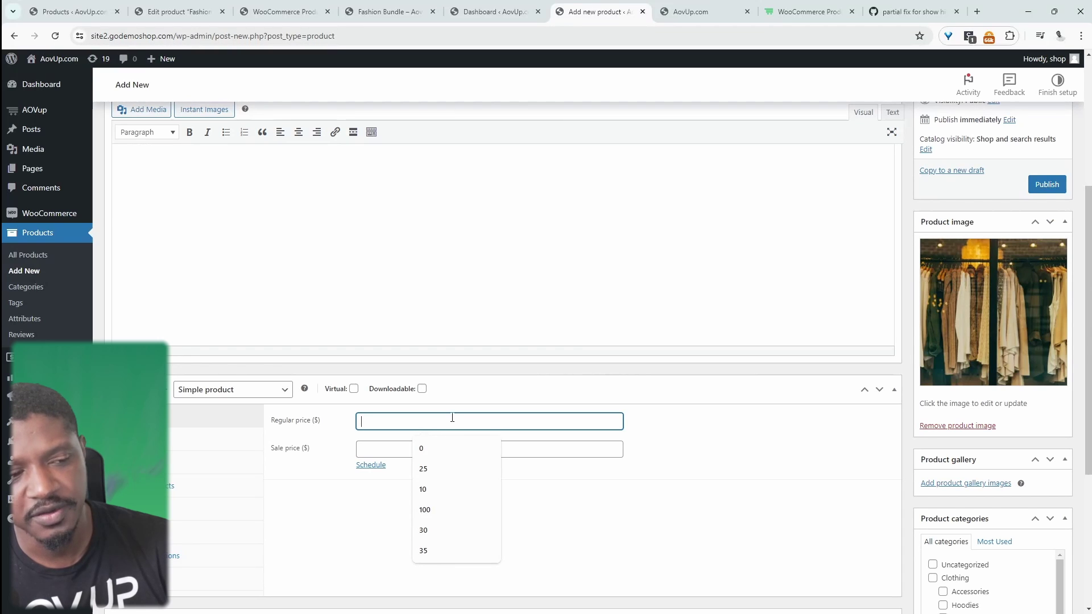
{"action": "type", "text": "150"}
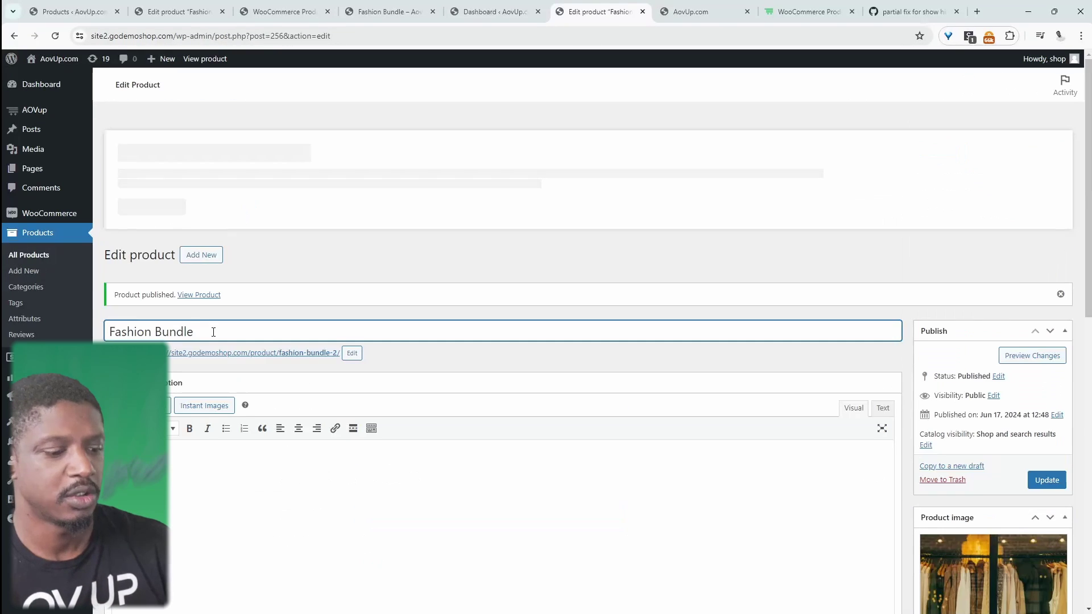
{"action": "left_click", "coordinate": [213, 332]}
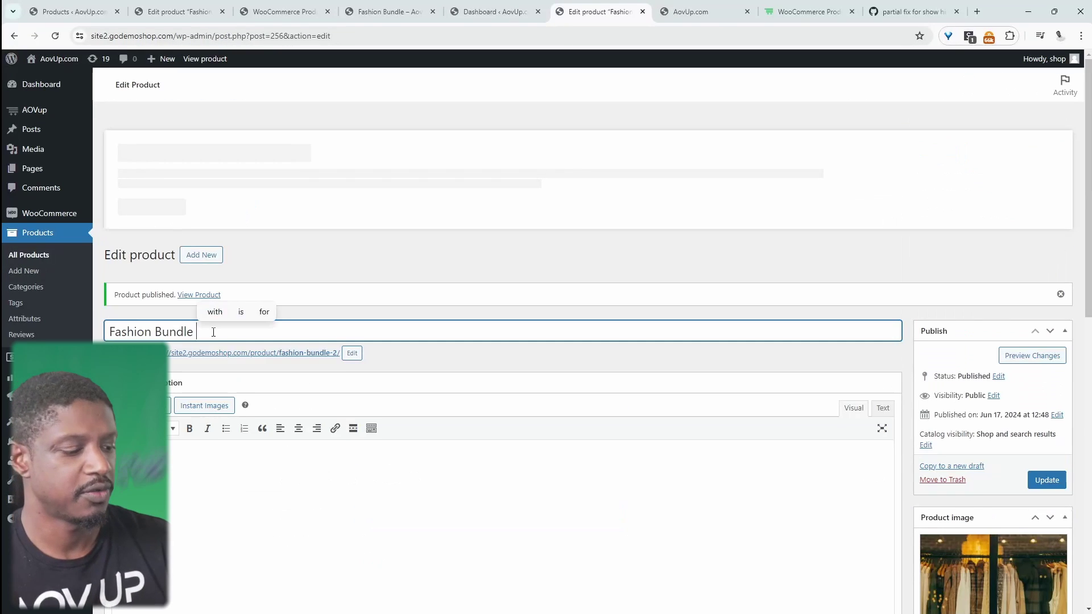
{"action": "type", "text": "2"}
{"action": "scroll", "coordinate": [763, 244], "scroll_direction": "down", "scroll_amount": 4}
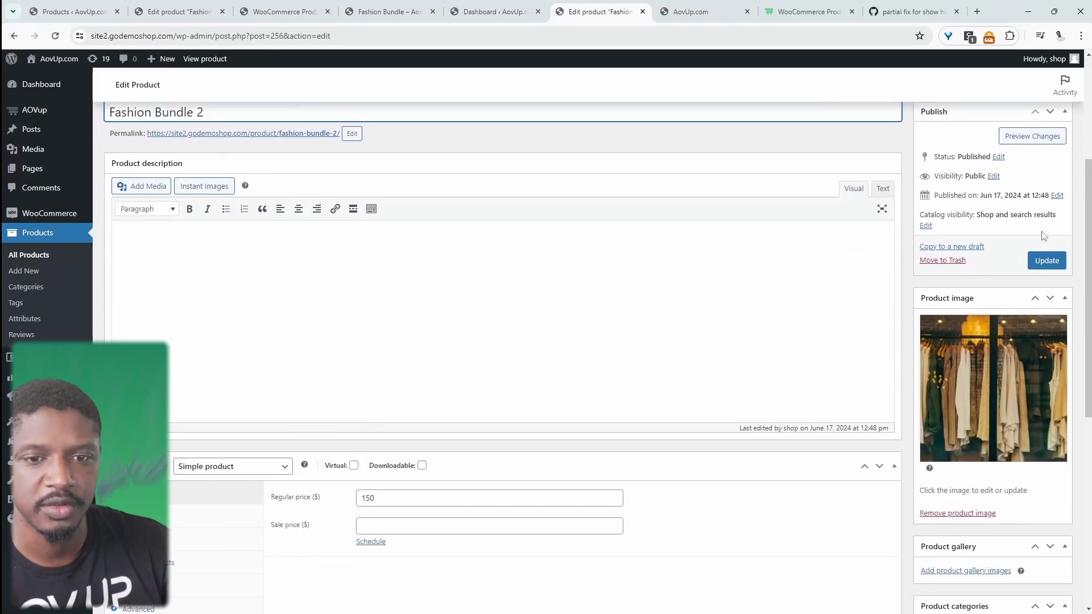
{"action": "left_click", "coordinate": [1047, 261]}
{"action": "left_click", "coordinate": [243, 133]}
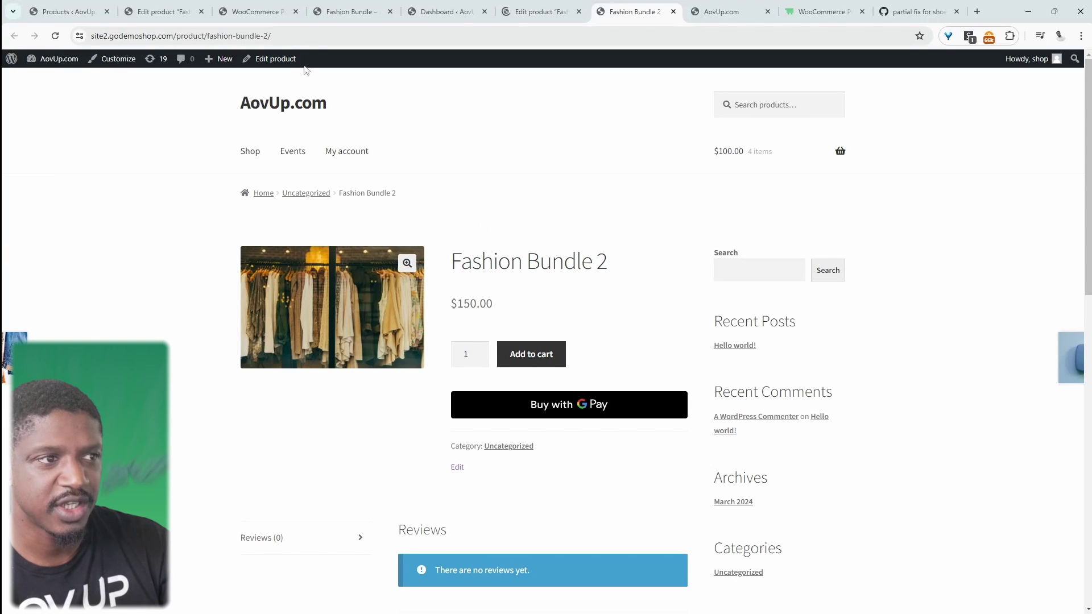
{"action": "left_click", "coordinate": [67, 12]}
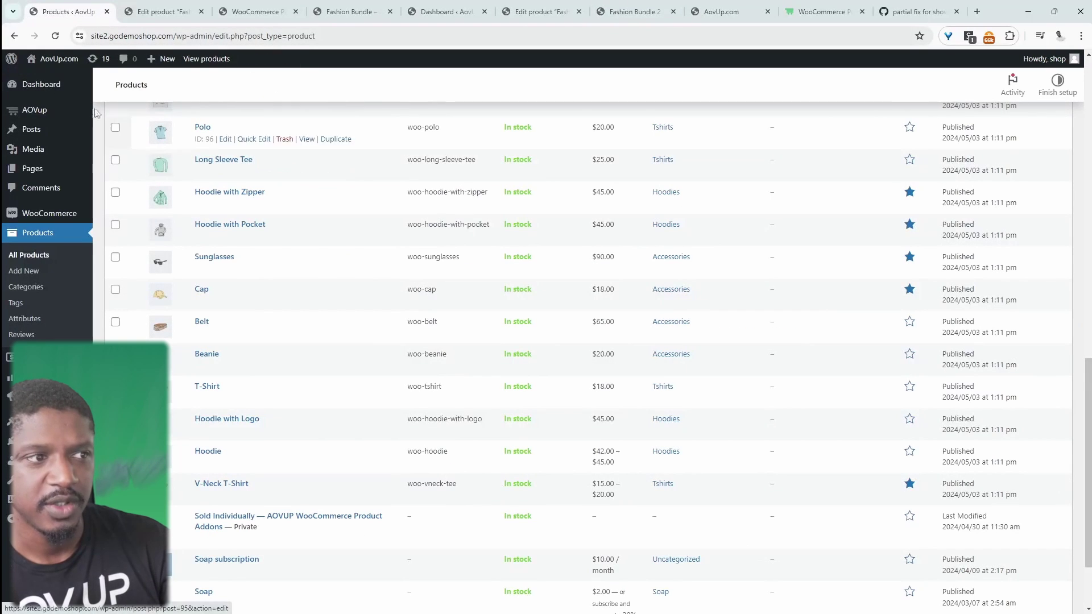
- In AOVup Product Addons, create a new option set named 'fashion bundle'
{"action": "key", "text": "ctrl+6"}
{"action": "mouse_move", "coordinate": [71, 109]}
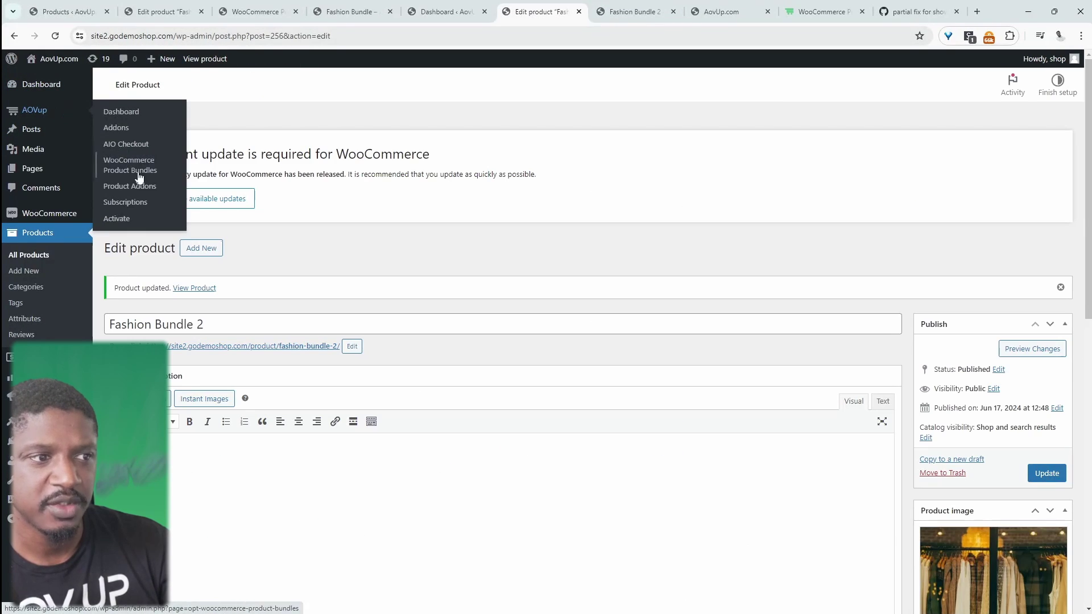
{"action": "left_click", "coordinate": [130, 186]}
{"action": "left_click", "coordinate": [680, 382]}
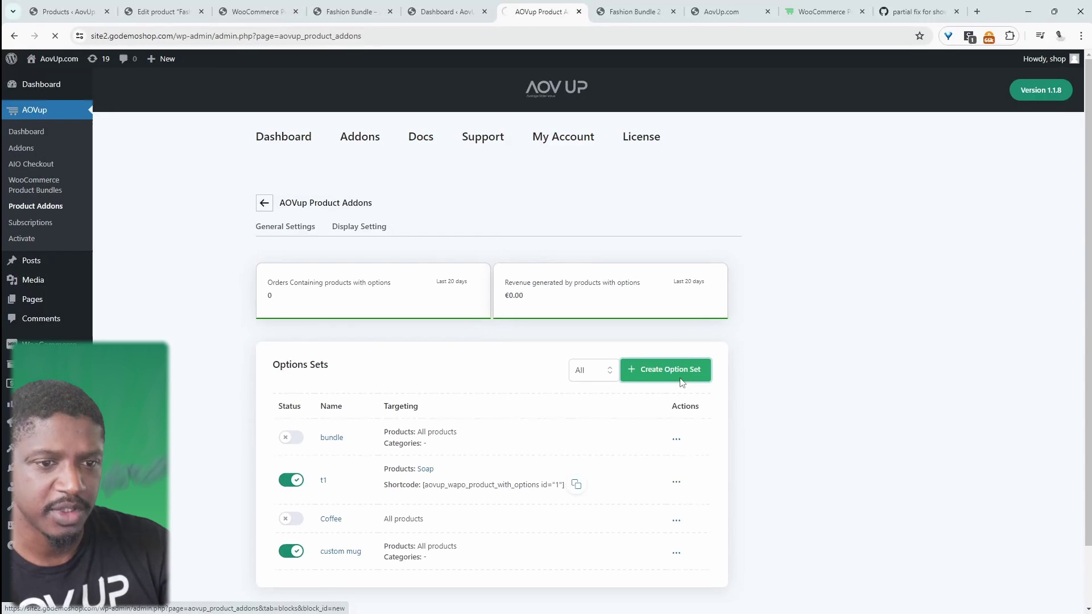
{"action": "left_click", "coordinate": [401, 334]}
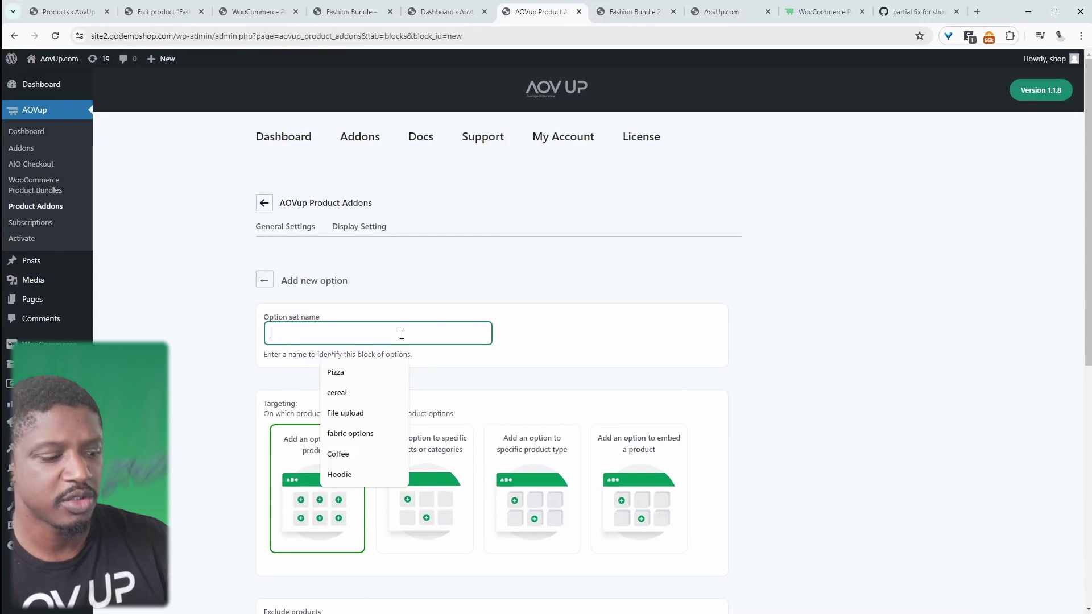
{"action": "type", "text": "fashion bundle"}
- Target the option set at specific products, searching 'fas', and add a new option
{"action": "scroll", "coordinate": [799, 316], "scroll_direction": "down", "scroll_amount": 2}
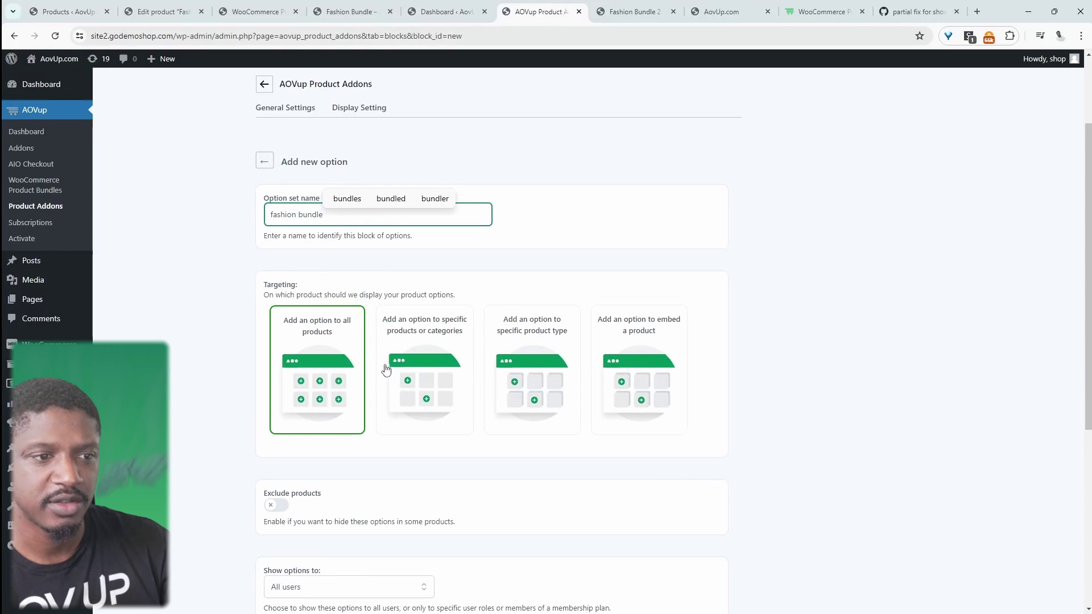
{"action": "left_click", "coordinate": [407, 327]}
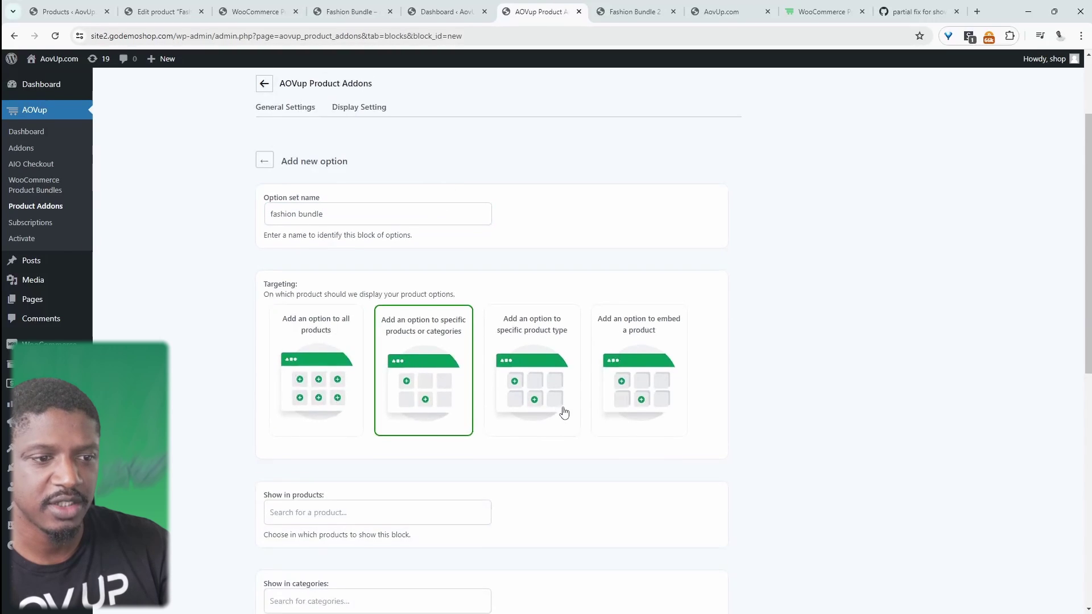
{"action": "scroll", "coordinate": [399, 284], "scroll_direction": "down", "scroll_amount": 4}
{"action": "left_click", "coordinate": [387, 251]}
{"action": "type", "text": "fas"}
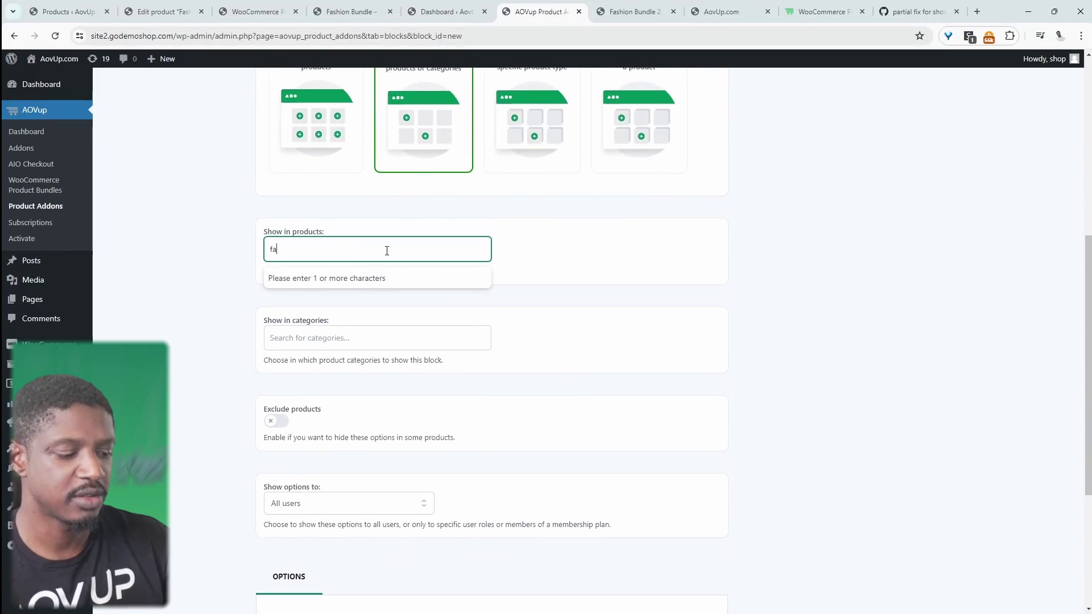
{"action": "scroll", "coordinate": [592, 436], "scroll_direction": "down", "scroll_amount": 4}
{"action": "left_click", "coordinate": [592, 436]}
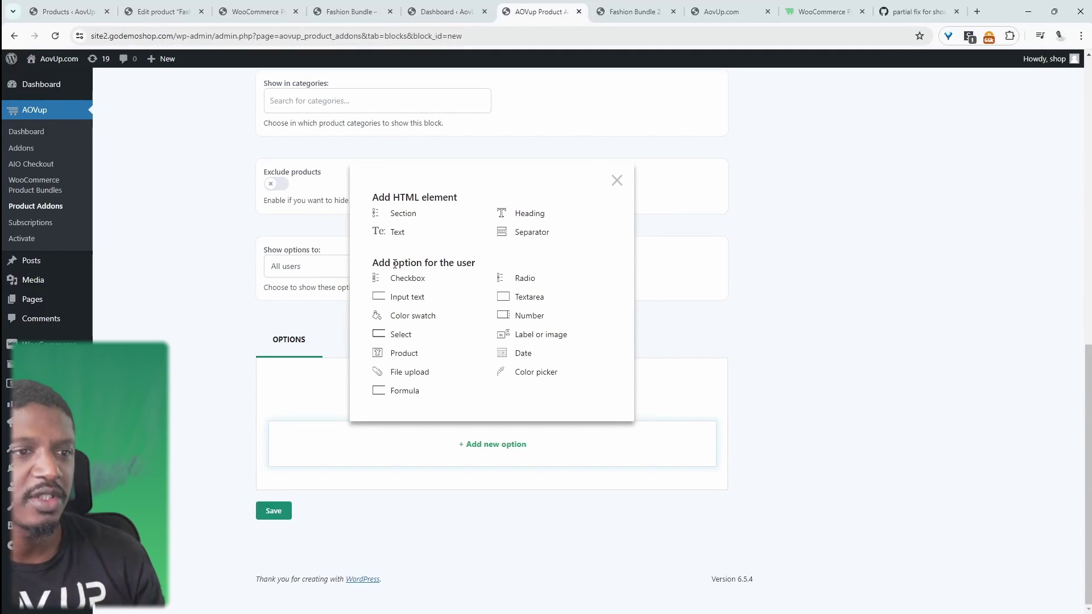
- Add a Section element titled 'Choose your top'
{"action": "left_click", "coordinate": [408, 222]}
{"action": "left_click", "coordinate": [780, 205]}
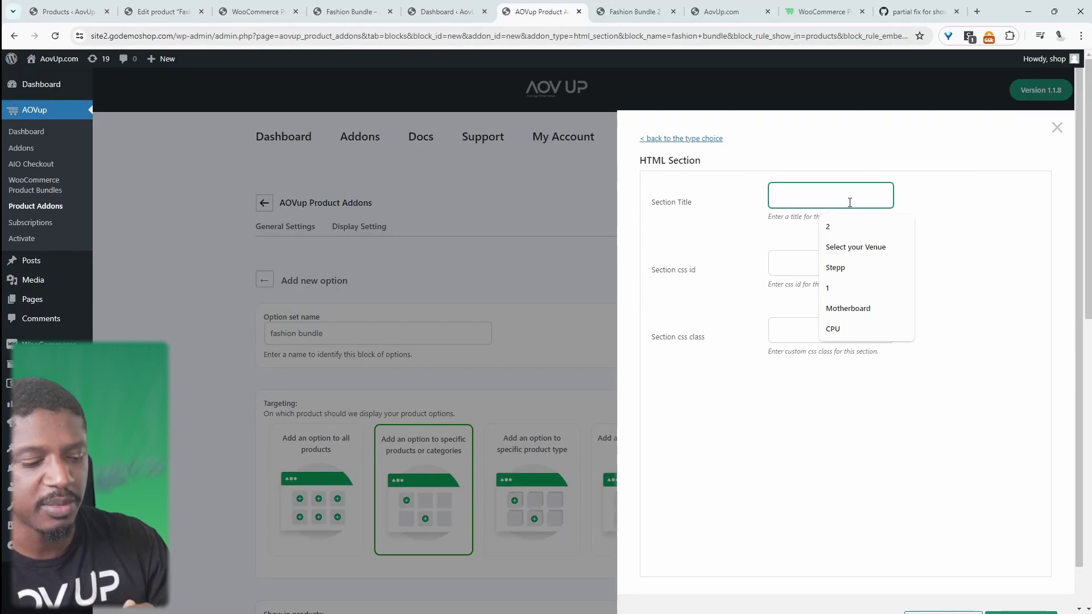
{"action": "type", "text": "C"}
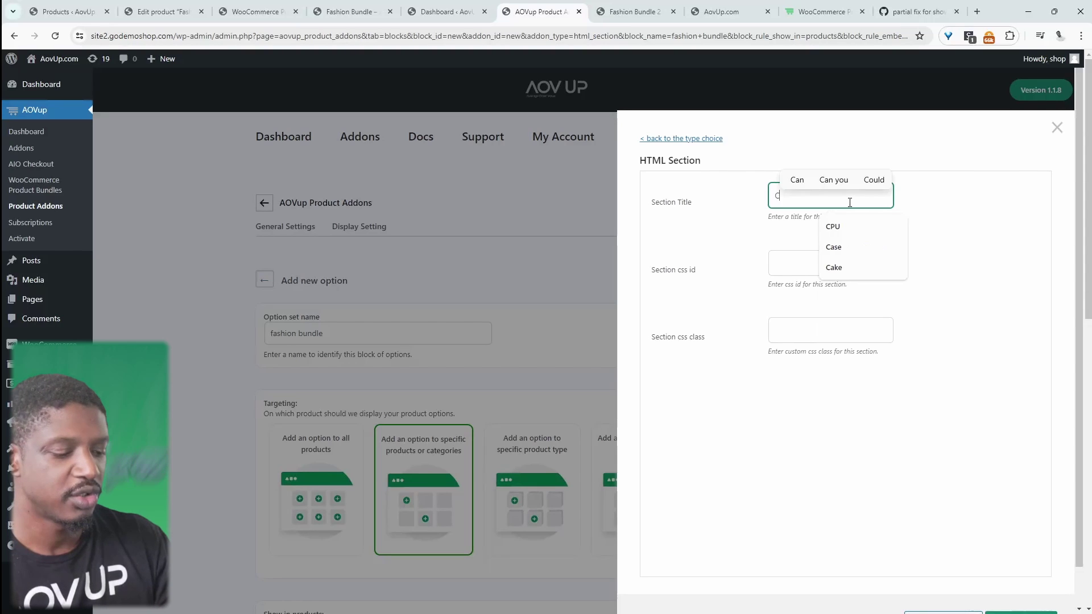
{"action": "type", "text": "hoose your top"}
{"action": "scroll", "coordinate": [1013, 588], "scroll_direction": "down", "scroll_amount": 1}
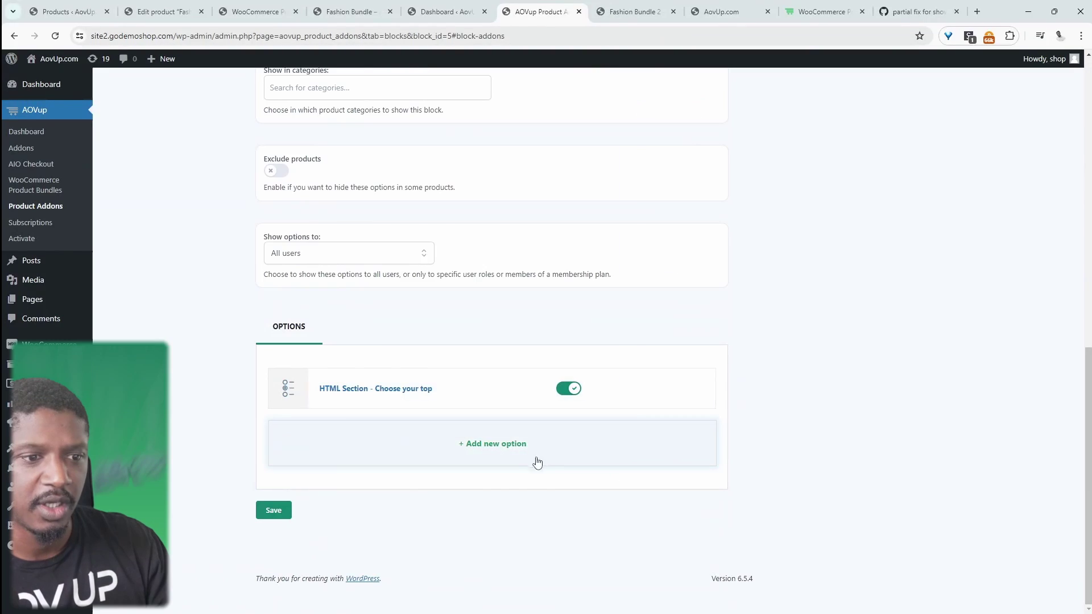
- Save the section and add a Product option with Polo, then a second product slot for V-Neck T-Shirt
{"action": "left_click", "coordinate": [531, 458]}
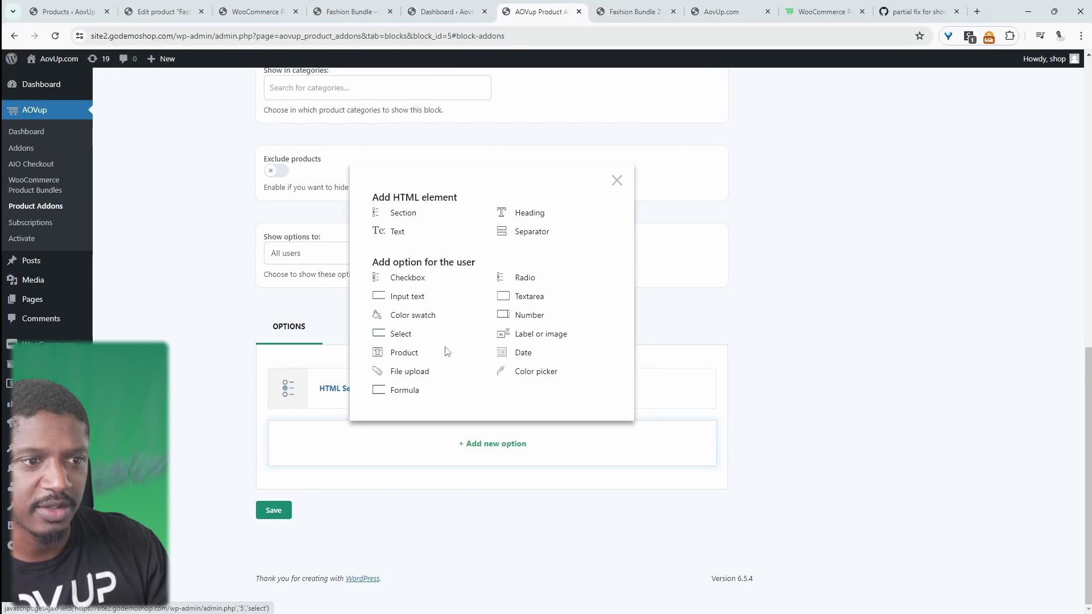
{"action": "left_click", "coordinate": [404, 353]}
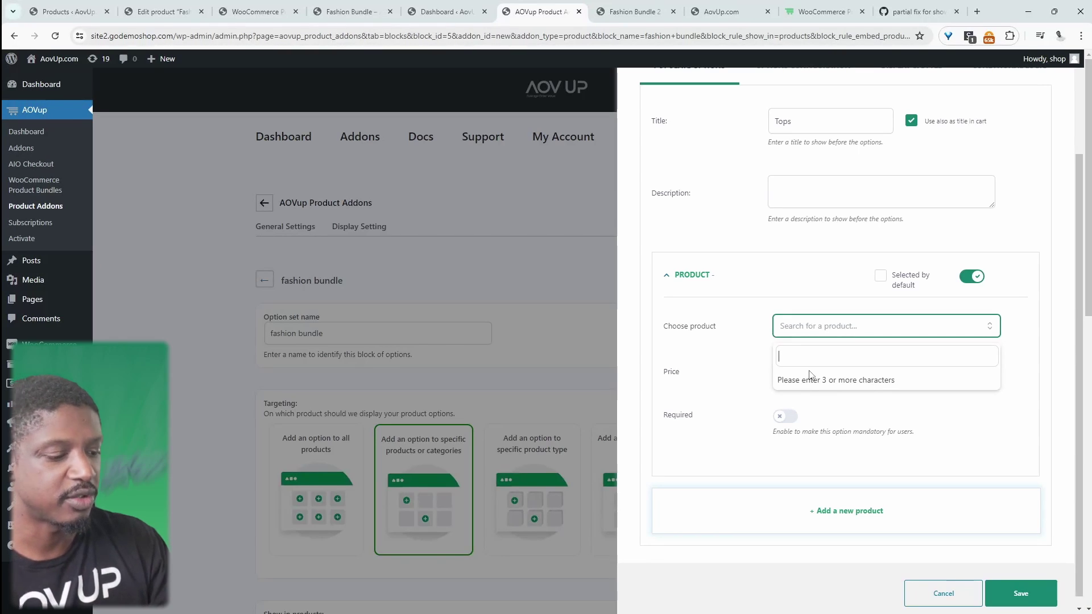
{"action": "type", "text": "pol"}
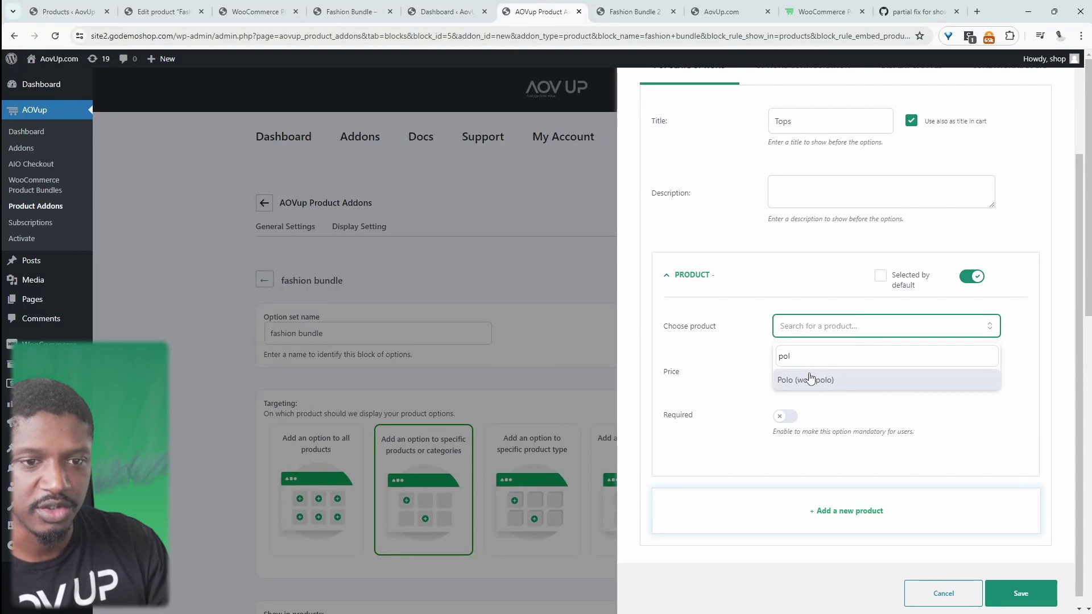
{"action": "left_click", "coordinate": [814, 378]}
{"action": "left_click", "coordinate": [910, 503]}
{"action": "scroll", "coordinate": [907, 482], "scroll_direction": "down", "scroll_amount": 2}
{"action": "left_click", "coordinate": [903, 482]}
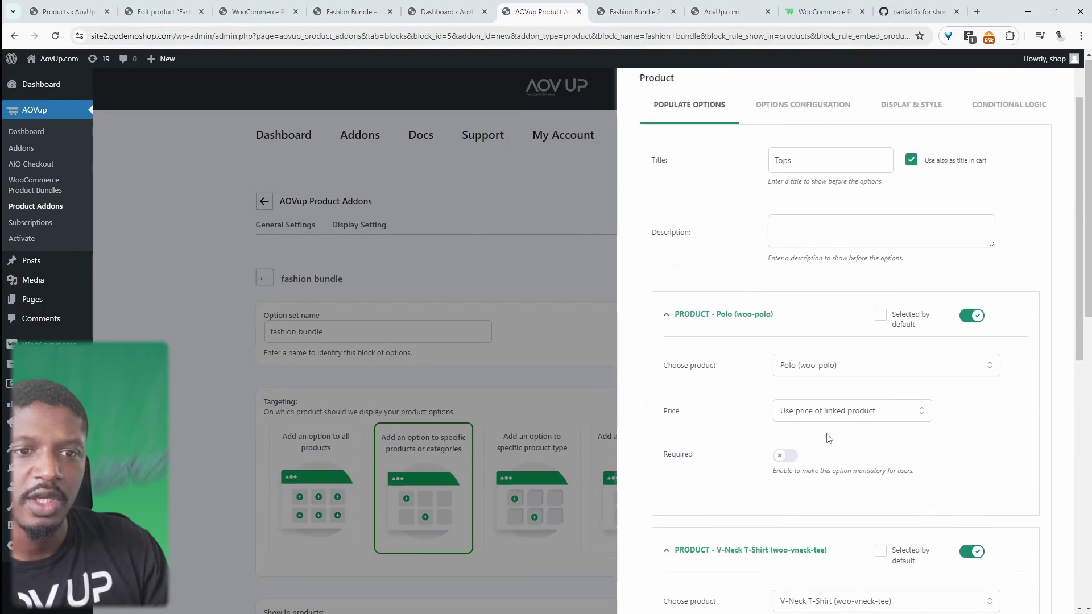
{"action": "scroll", "coordinate": [825, 421], "scroll_direction": "up", "scroll_amount": 3}
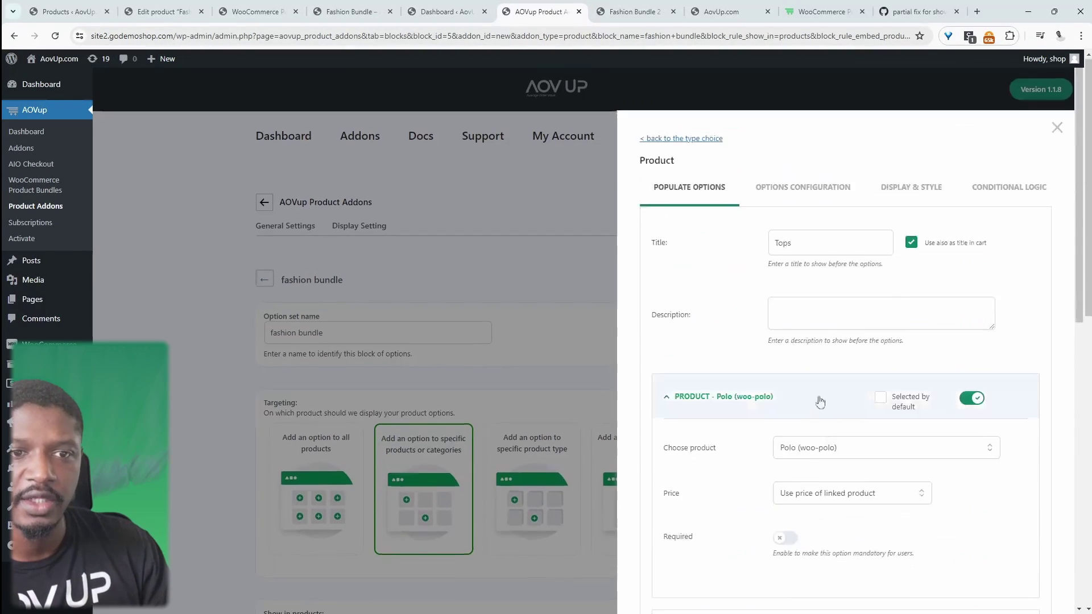
- Set the Tops selection type to Single with Force user to select products turned on
{"action": "left_click", "coordinate": [776, 188]}
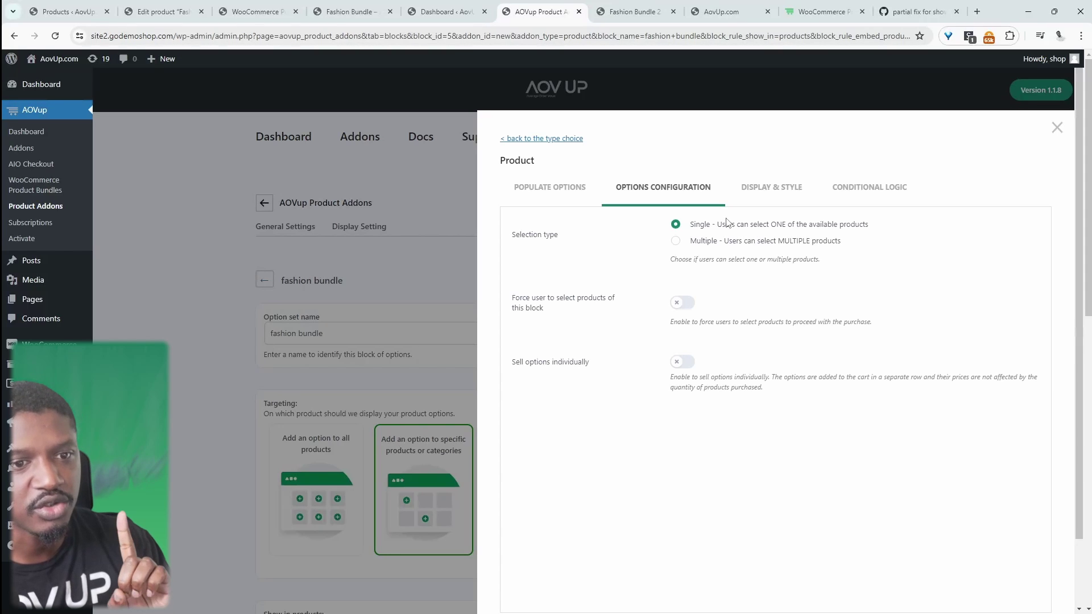
{"action": "left_click", "coordinate": [718, 241]}
{"action": "left_click", "coordinate": [683, 303]}
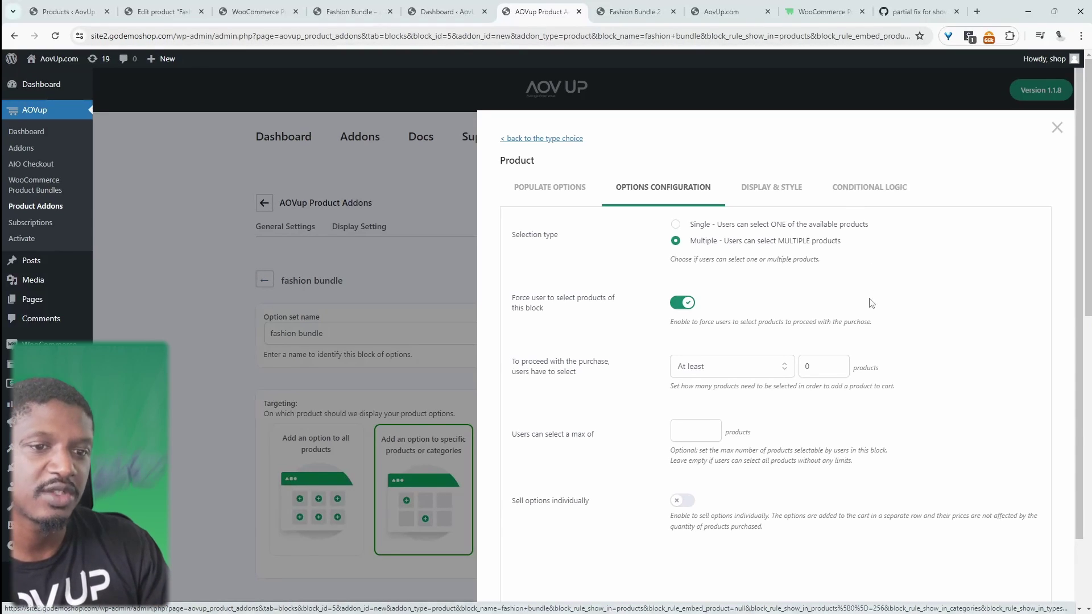
{"action": "left_click", "coordinate": [690, 226]}
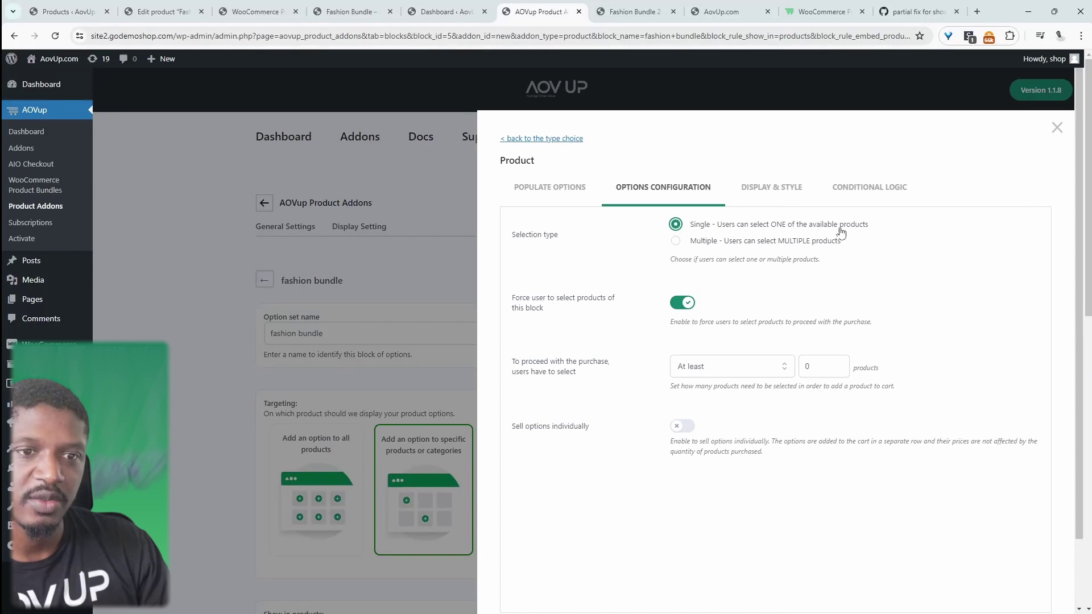
{"action": "left_click", "coordinate": [548, 189]}
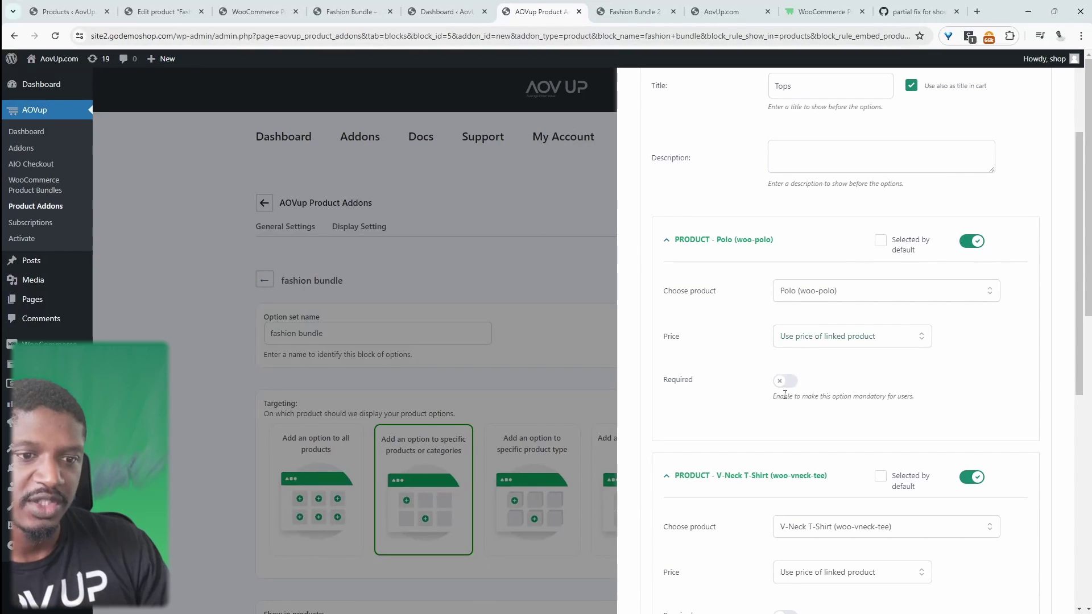
- Set the Polo's price to 'Product price doesn't change - set option as free'
{"action": "left_click", "coordinate": [799, 343]}
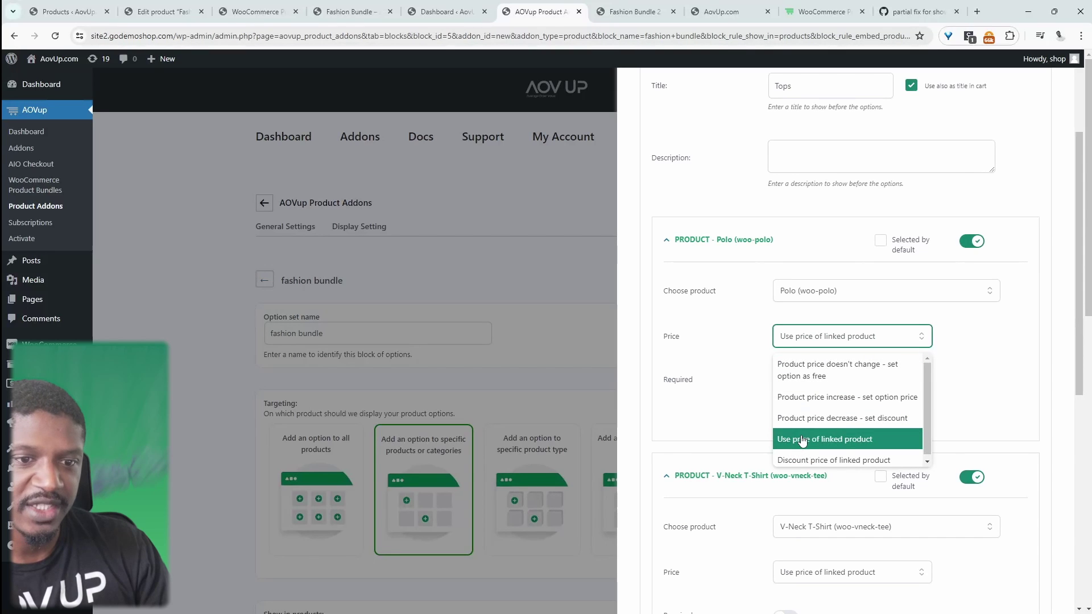
{"action": "left_click", "coordinate": [858, 377]}
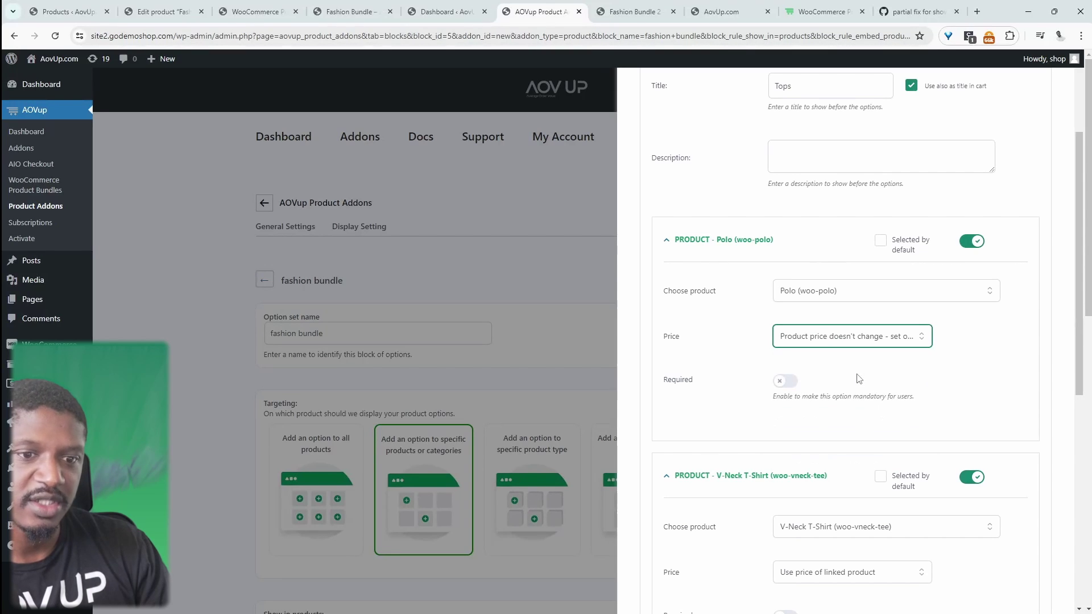
{"action": "left_click", "coordinate": [857, 335]}
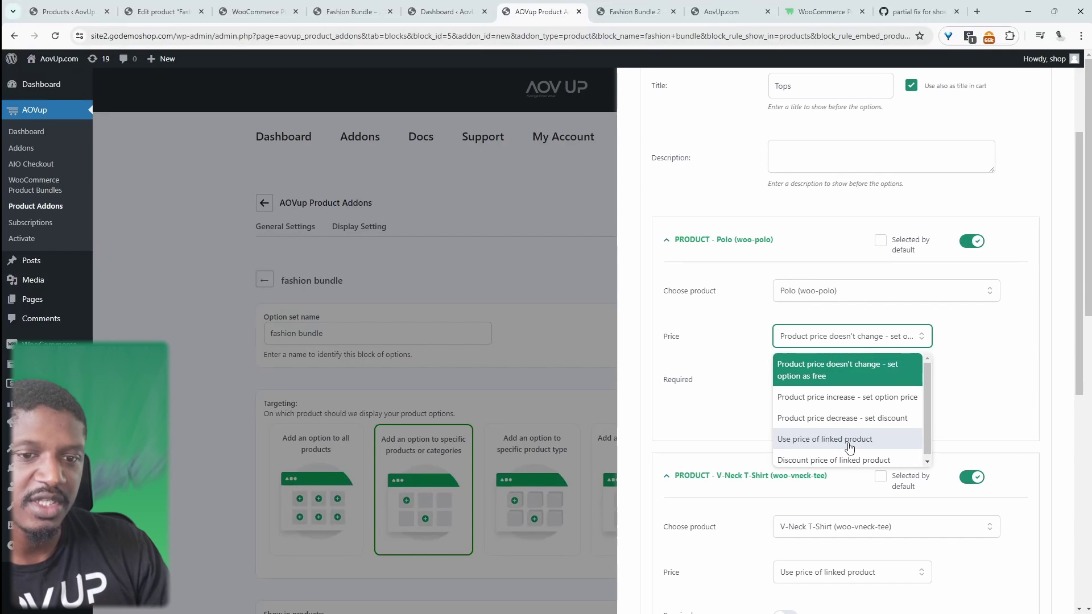
{"action": "left_click", "coordinate": [827, 372]}
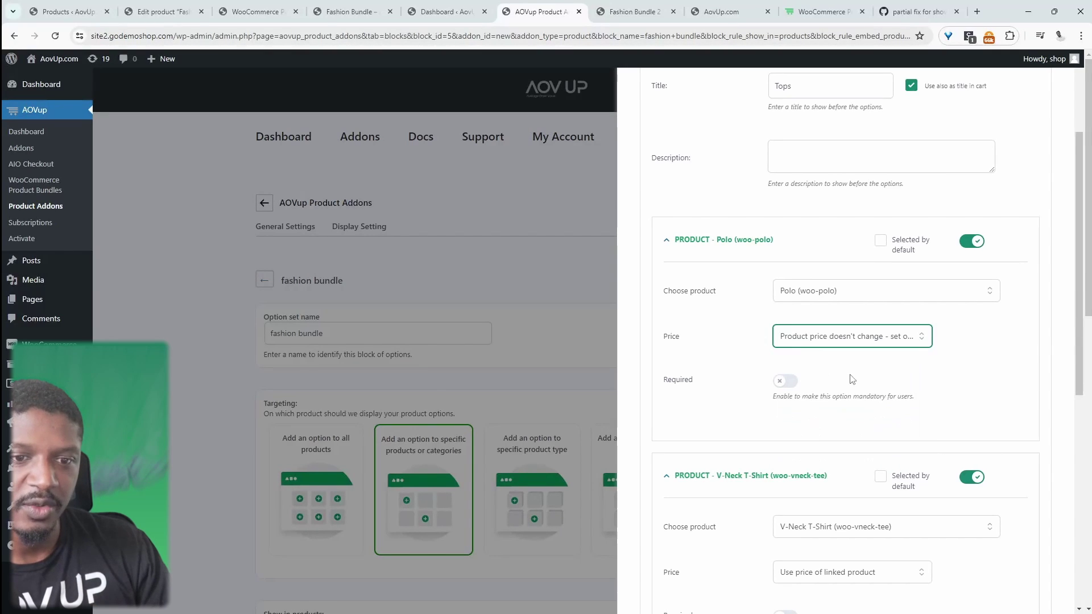
{"action": "scroll", "coordinate": [775, 327], "scroll_direction": "up", "scroll_amount": 3}
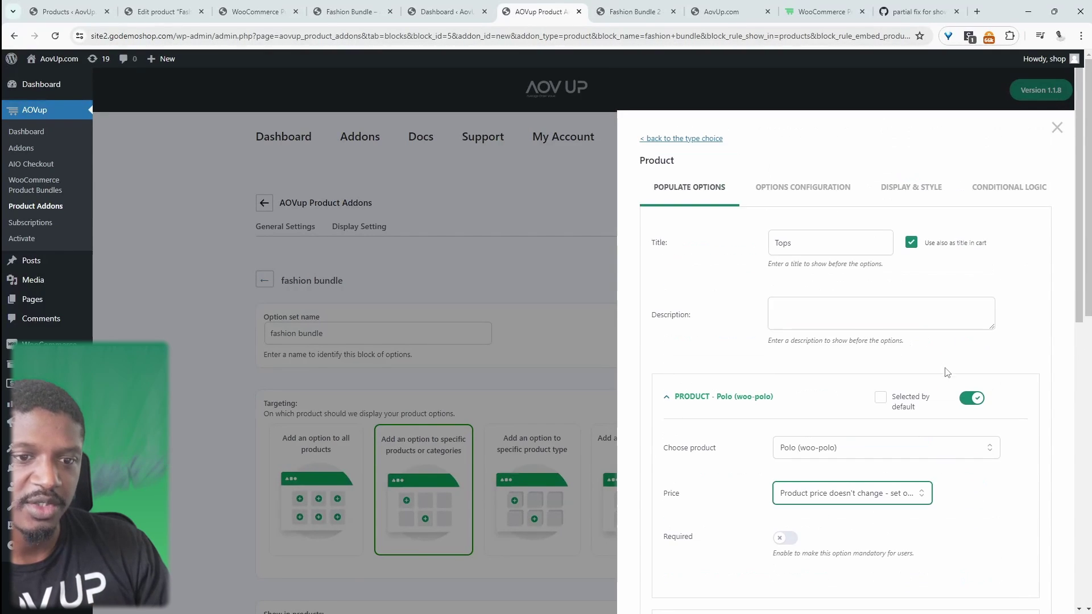
{"action": "scroll", "coordinate": [948, 374], "scroll_direction": "down", "scroll_amount": 7}
- Make the V-Neck T-Shirt and T-Shirt free options too, then bring up Display & Style
{"action": "left_click", "coordinate": [845, 329]}
{"action": "left_click", "coordinate": [869, 369]}
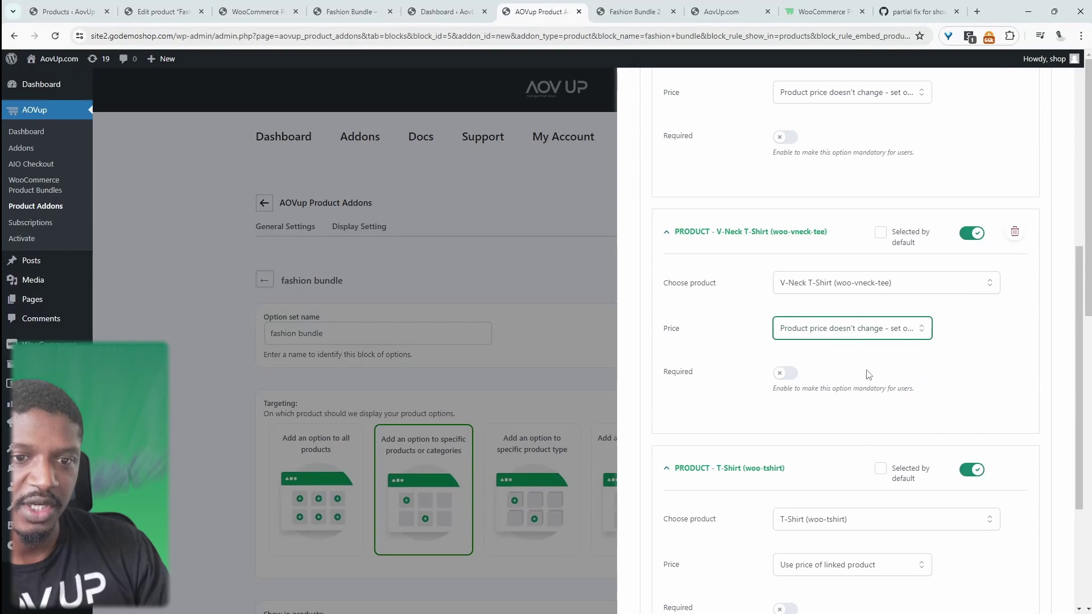
{"action": "scroll", "coordinate": [868, 374], "scroll_direction": "down", "scroll_amount": 3}
{"action": "left_click", "coordinate": [887, 363]}
{"action": "left_click", "coordinate": [867, 404]}
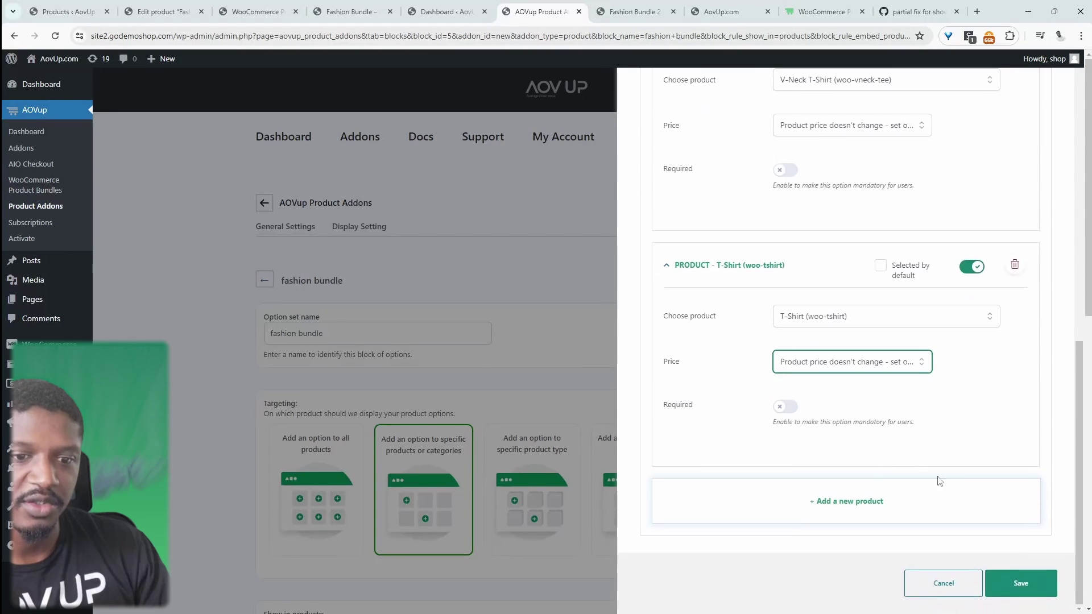
{"action": "scroll", "coordinate": [956, 483], "scroll_direction": "up", "scroll_amount": 10}
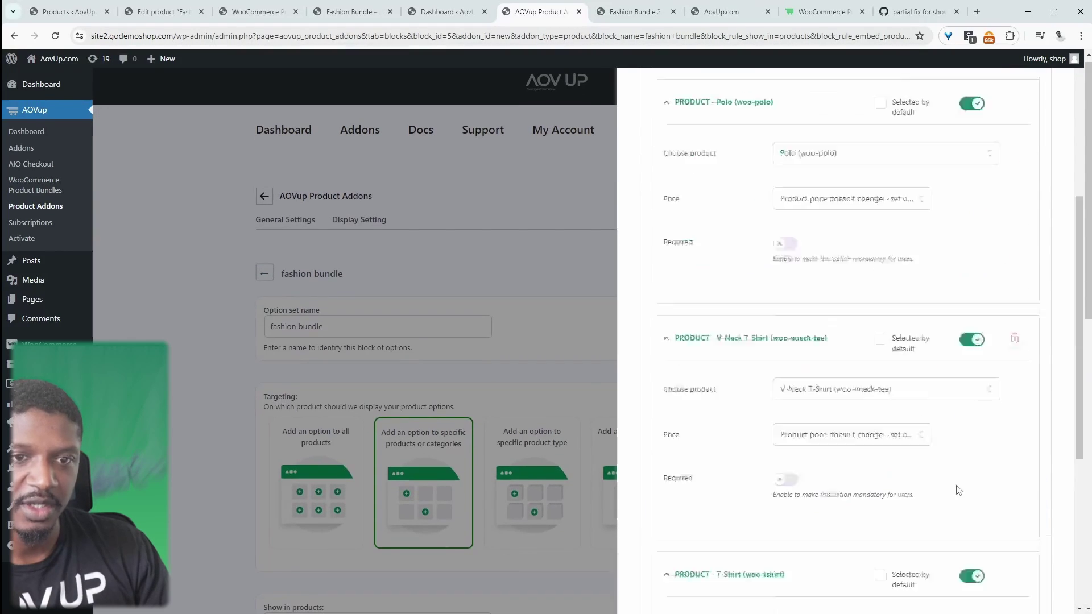
{"action": "left_click", "coordinate": [915, 188]}
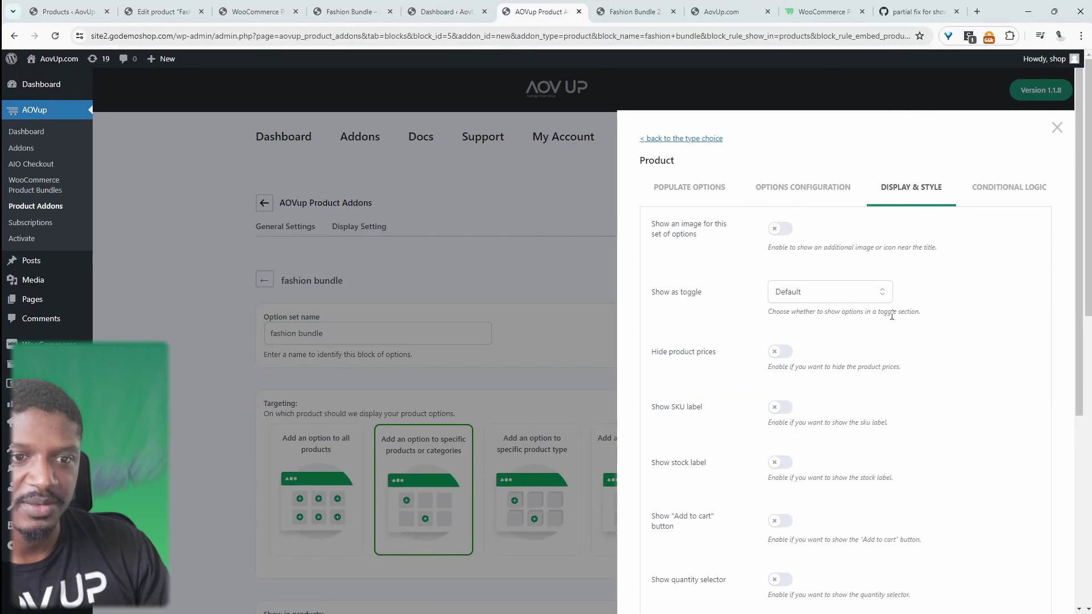
- Set Options per row to 2 and save the Tops option
{"action": "scroll", "coordinate": [807, 342], "scroll_direction": "down", "scroll_amount": 5}
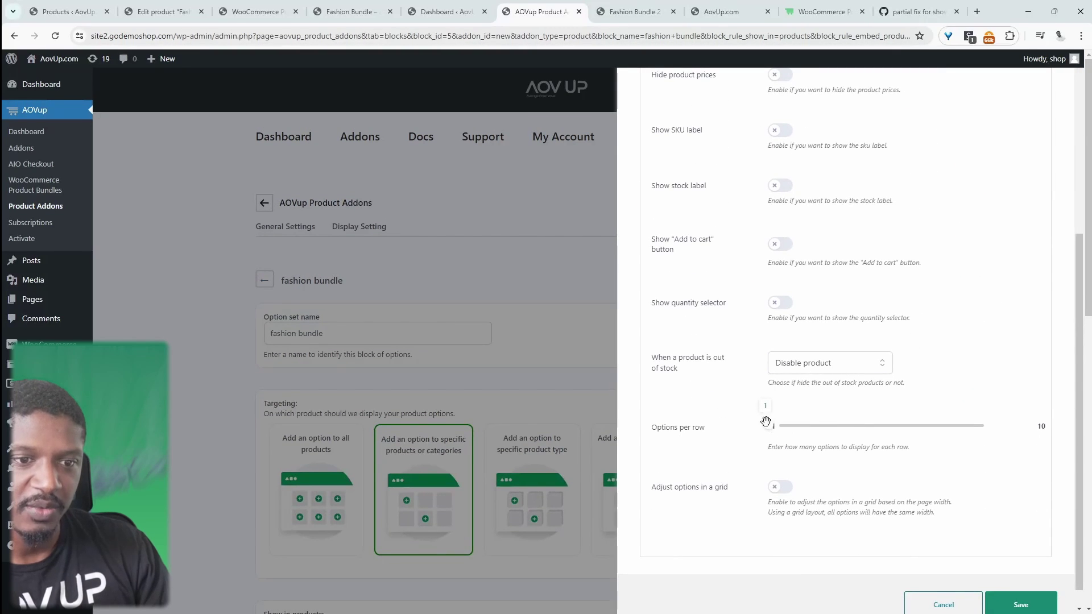
{"action": "left_click_drag", "start_coordinate": [774, 427], "coordinate": [802, 427]}
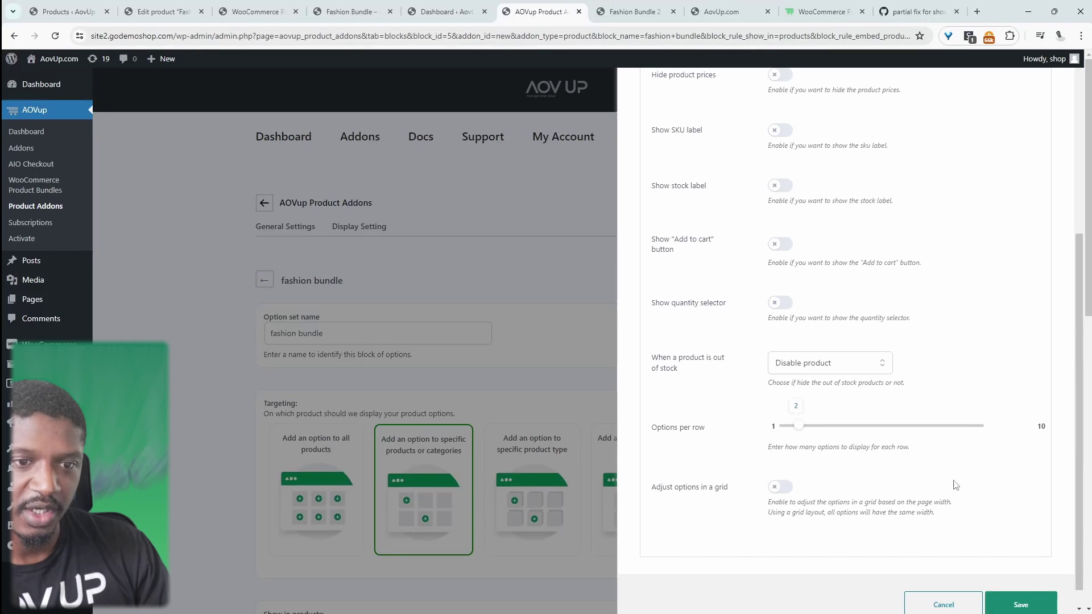
{"action": "left_click", "coordinate": [994, 604]}
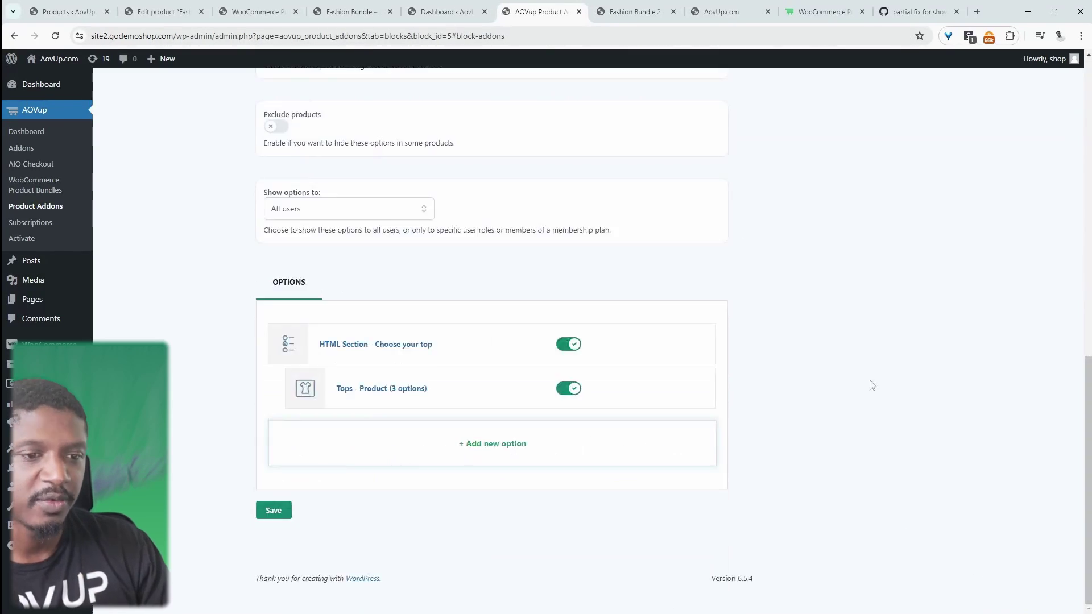
- Add a Choose Jacket section to the fashion bundle set
{"action": "left_click", "coordinate": [427, 455]}
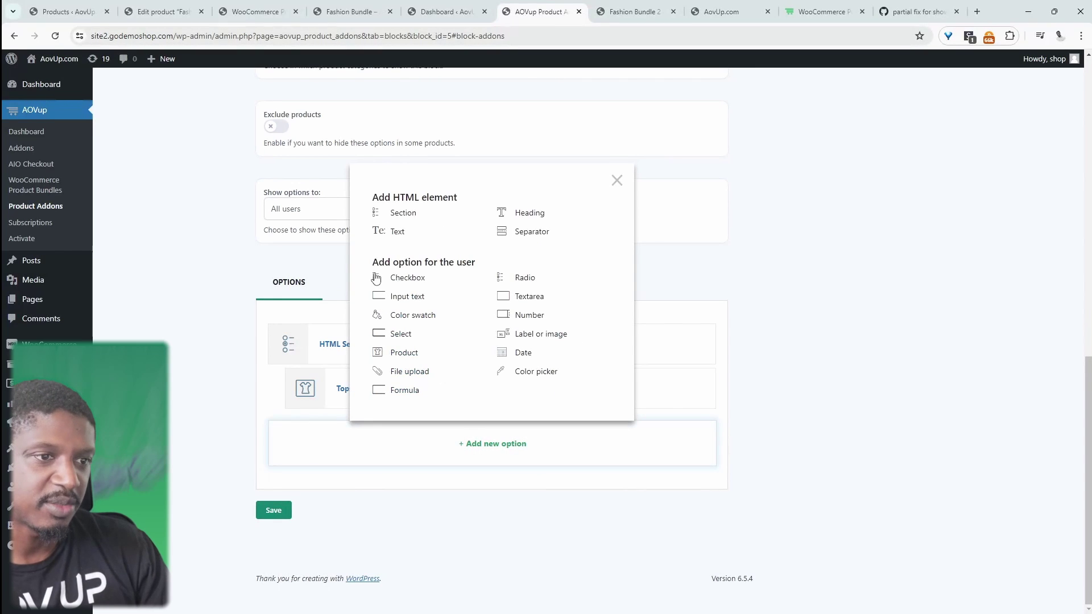
{"action": "left_click", "coordinate": [398, 214]}
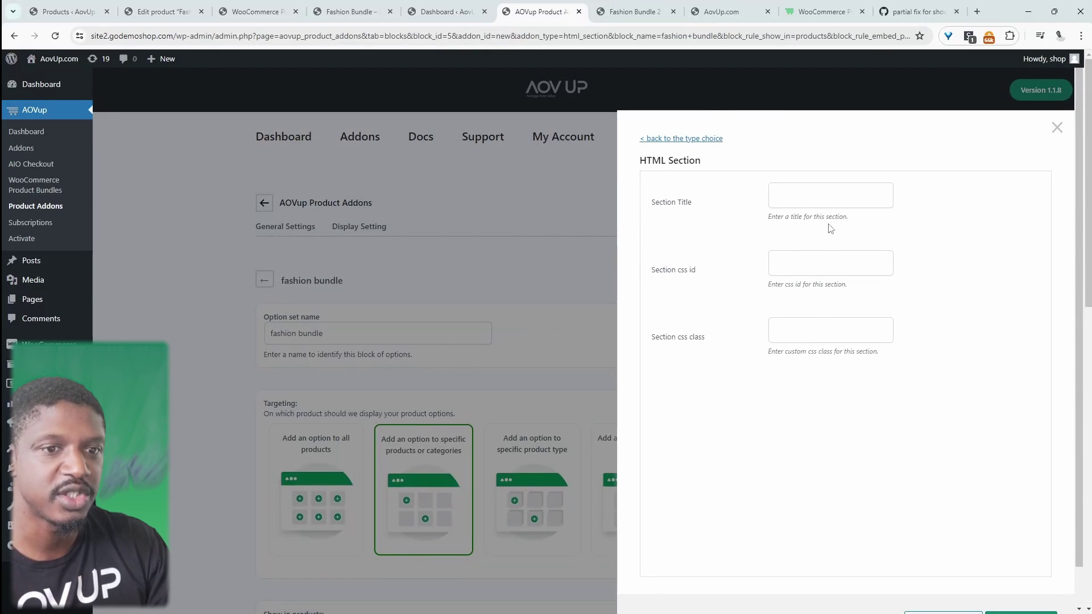
{"action": "left_click", "coordinate": [826, 199]}
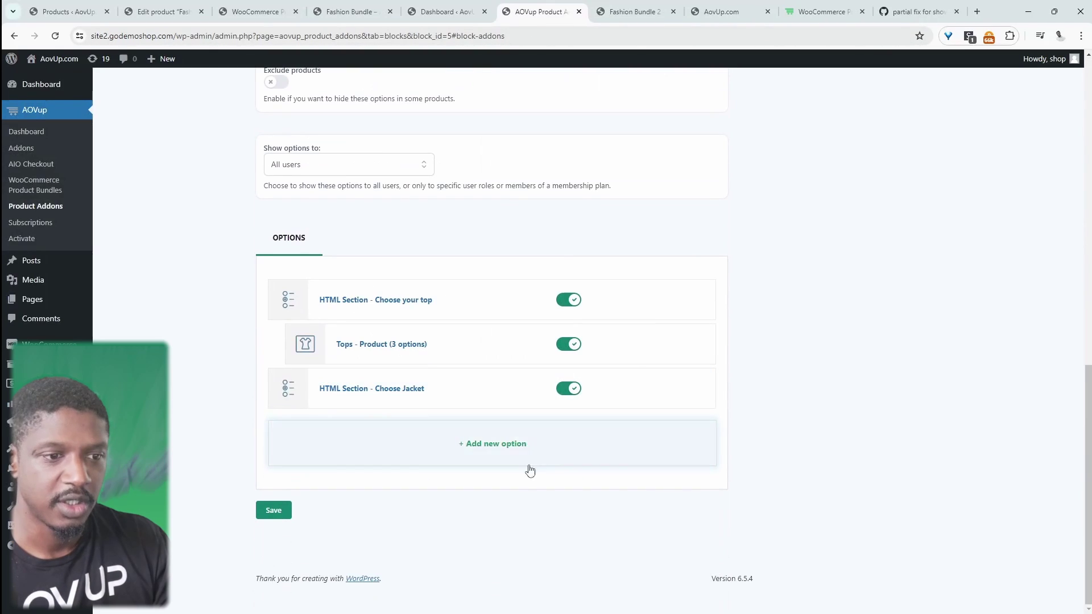
- Add a Product option titled 'Jackets' with Hoodie as its first product
{"action": "left_click", "coordinate": [477, 445]}
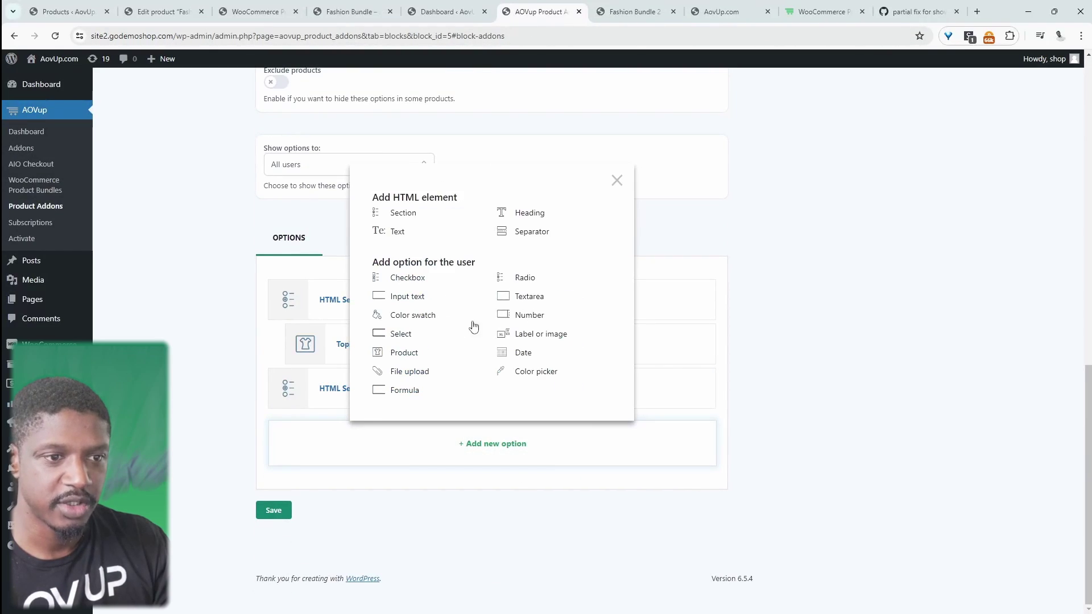
{"action": "left_click", "coordinate": [404, 353]}
{"action": "left_click", "coordinate": [836, 141]}
{"action": "type", "text": "Jackets"}
{"action": "left_click", "coordinate": [826, 347]}
{"action": "type", "text": "hood"}
{"action": "left_click", "coordinate": [826, 401]}
- Add a second hoodie product to Jackets and save the option
{"action": "left_click", "coordinate": [829, 532]}
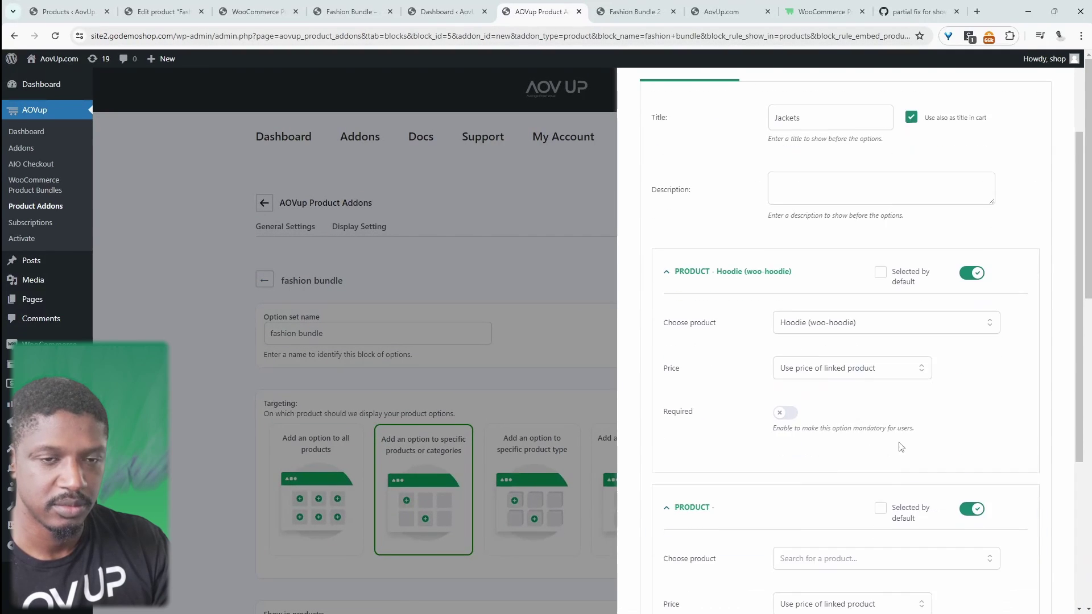
{"action": "left_click", "coordinate": [836, 316]}
{"action": "type", "text": "hood"}
{"action": "left_click", "coordinate": [902, 390]}
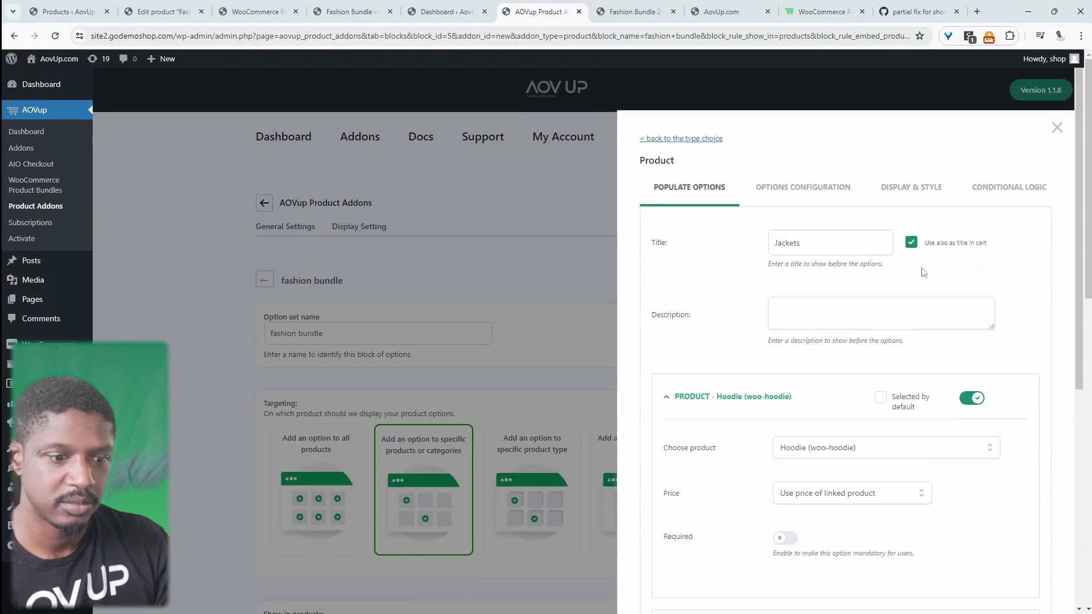
{"action": "left_click", "coordinate": [915, 205]}
{"action": "scroll", "coordinate": [853, 398], "scroll_direction": "down", "scroll_amount": 10}
{"action": "left_click", "coordinate": [1020, 582]}
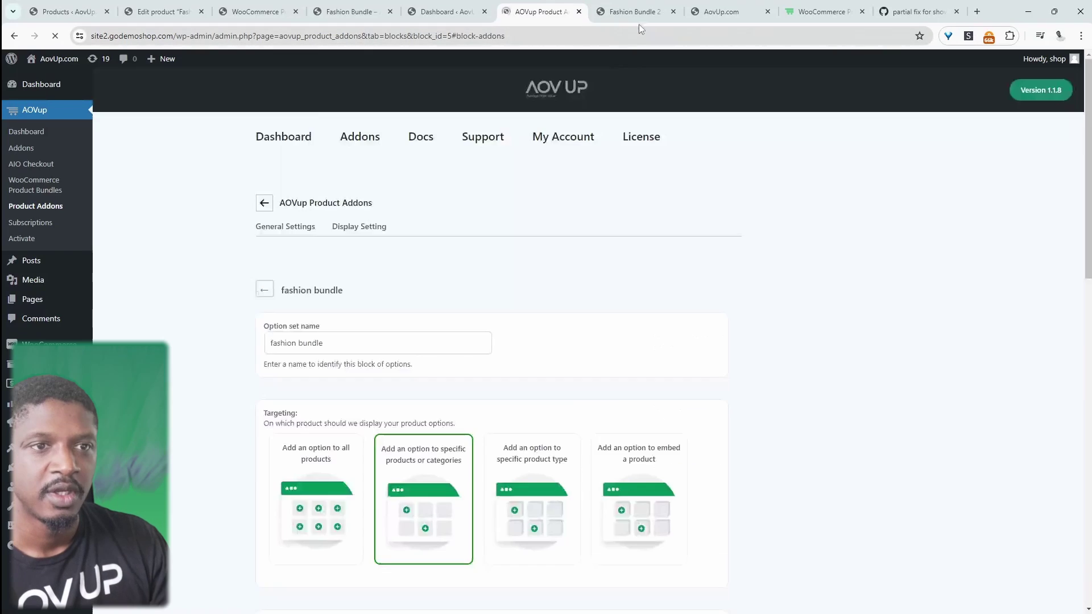
- Reload Fashion Bundle 2 on the storefront and choose the T-Shirt as the top
{"action": "left_click", "coordinate": [633, 11]}
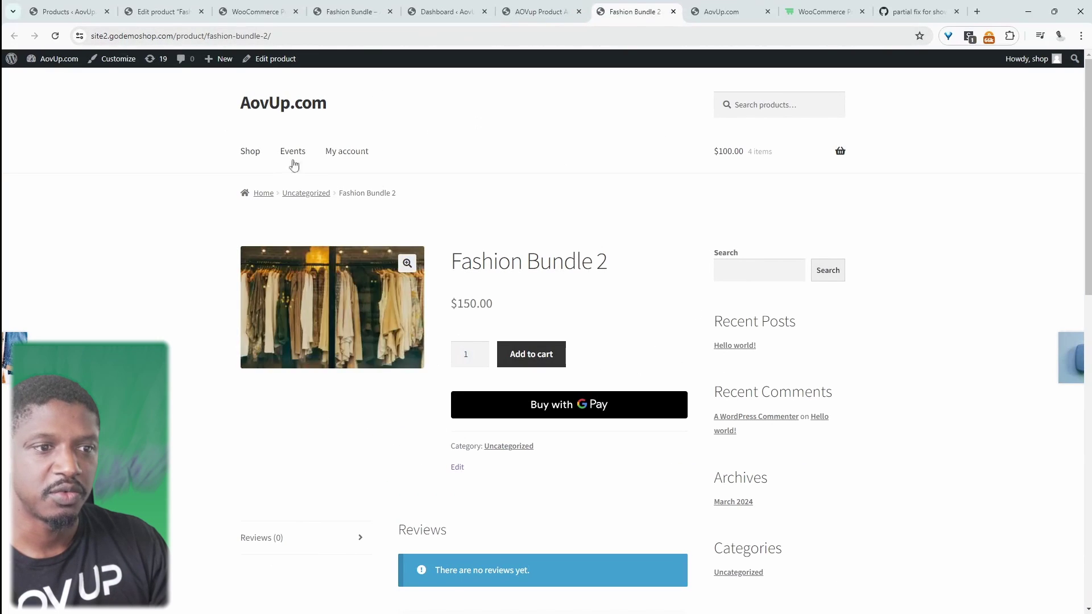
{"action": "left_click", "coordinate": [56, 36]}
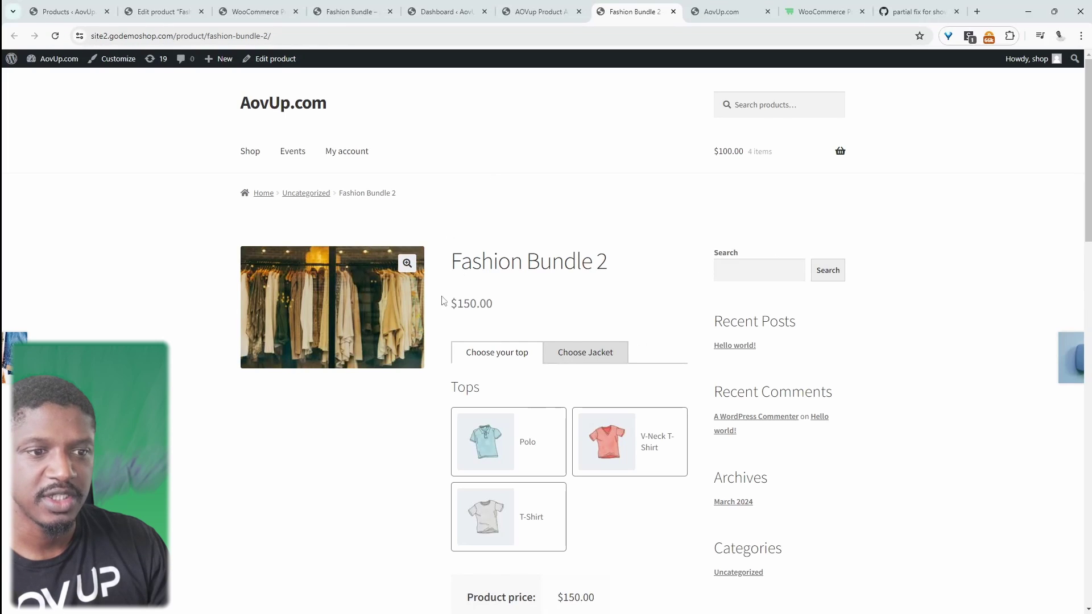
{"action": "scroll", "coordinate": [569, 379], "scroll_direction": "down", "scroll_amount": 2}
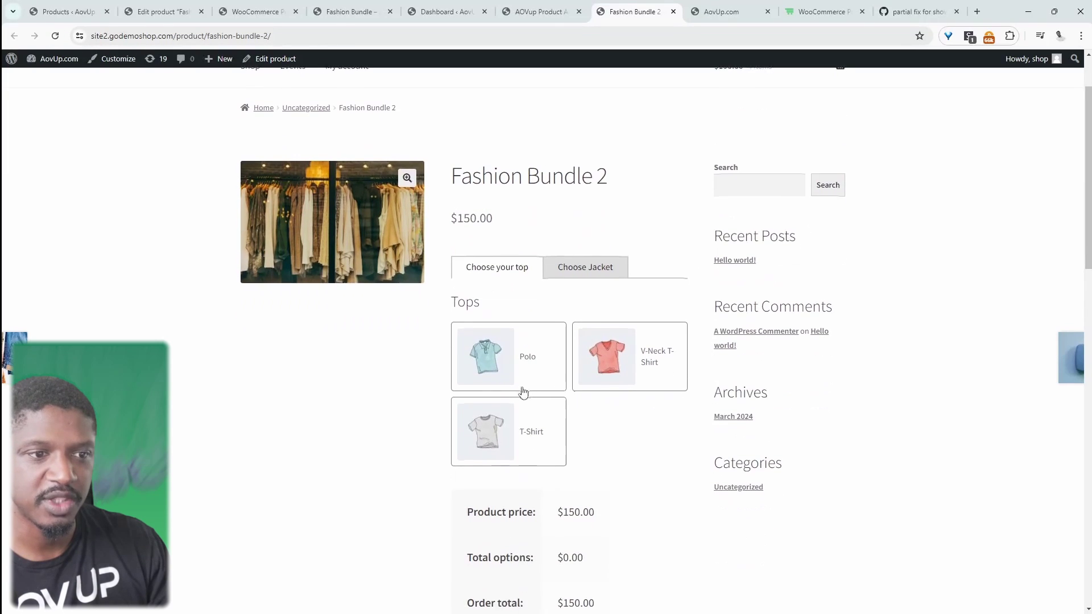
{"action": "left_click", "coordinate": [522, 370]}
{"action": "left_click", "coordinate": [532, 435]}
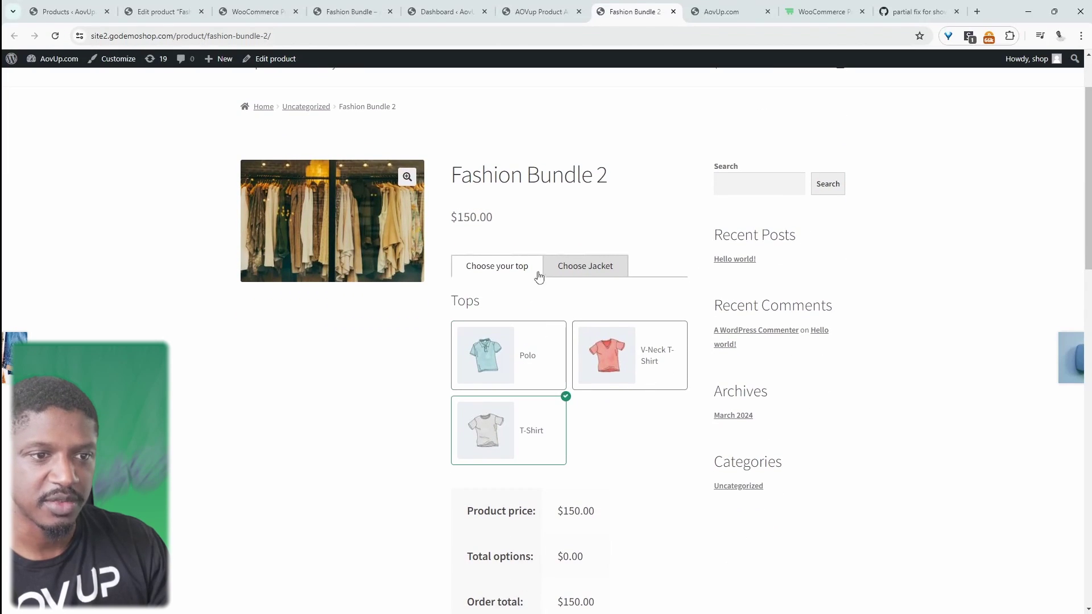
- Choose Hoodie with Logo under Choose Jacket, giving $45.00 options and a $195.00 total
{"action": "left_click", "coordinate": [581, 266]}
{"action": "left_click", "coordinate": [488, 330]}
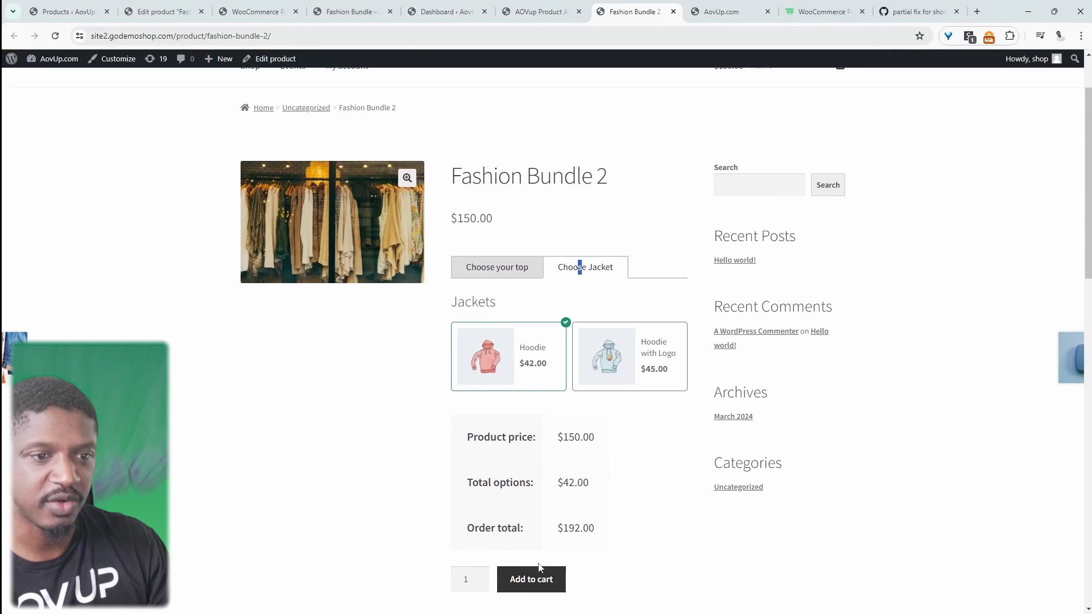
{"action": "left_click", "coordinate": [626, 361]}
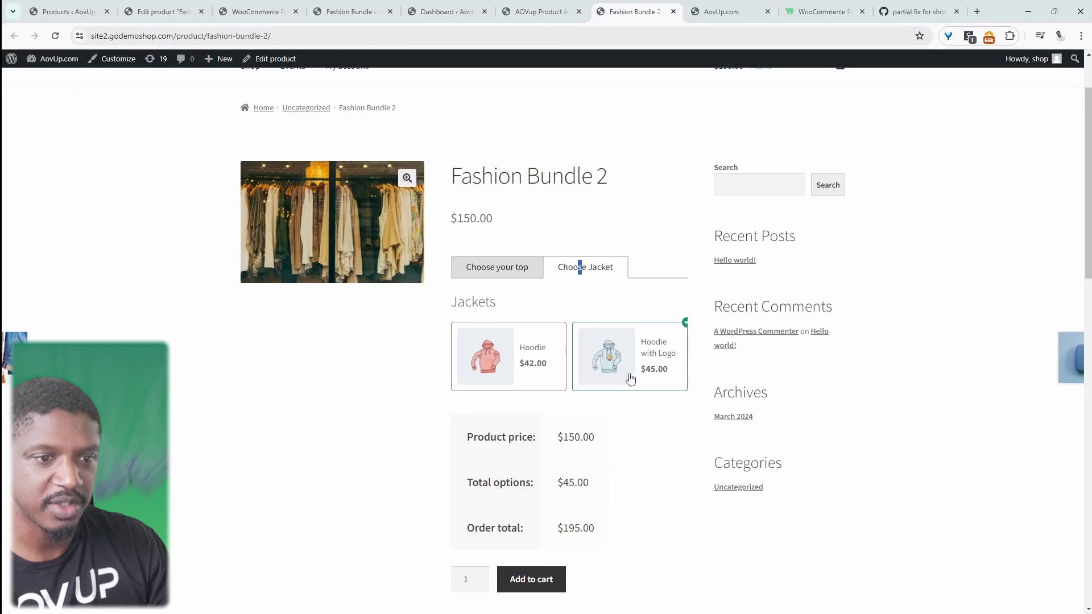
{"action": "left_click_drag", "start_coordinate": [572, 496], "coordinate": [459, 477]}
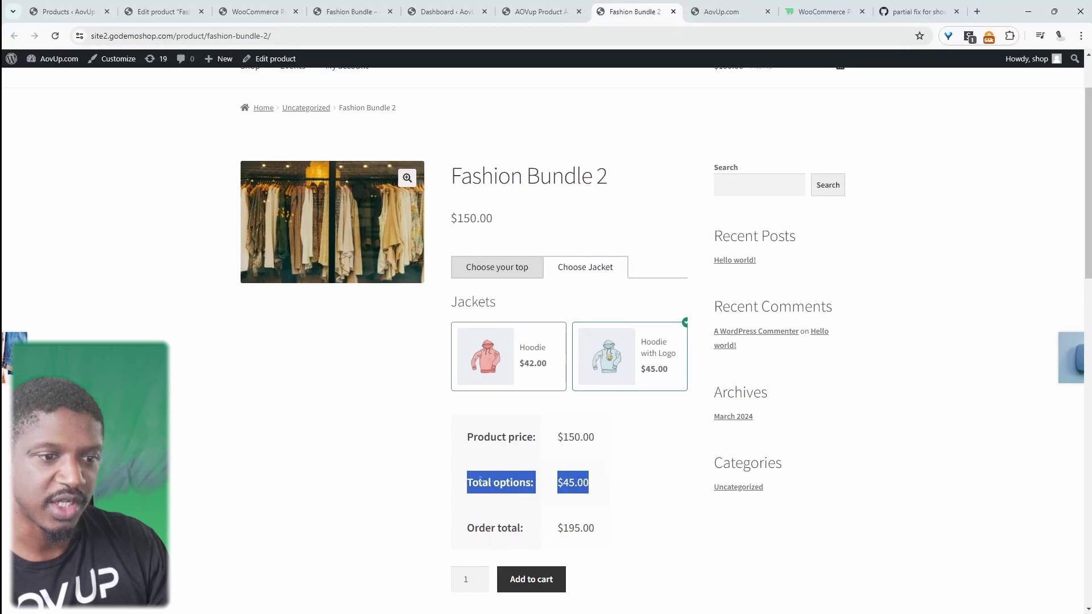